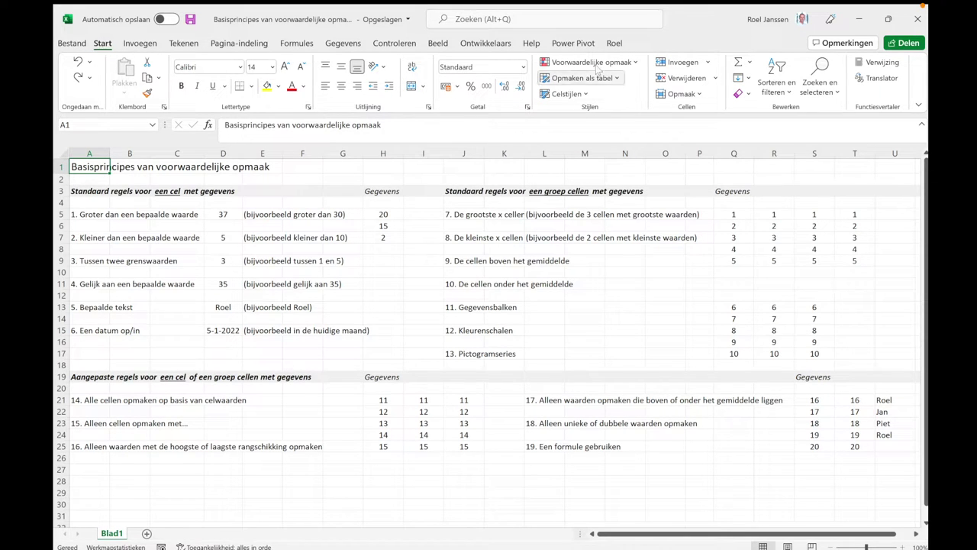
# Give D5 (value 37) a Greater Than 30 rule with light red fill and dark red text
pyautogui.click(637, 63)
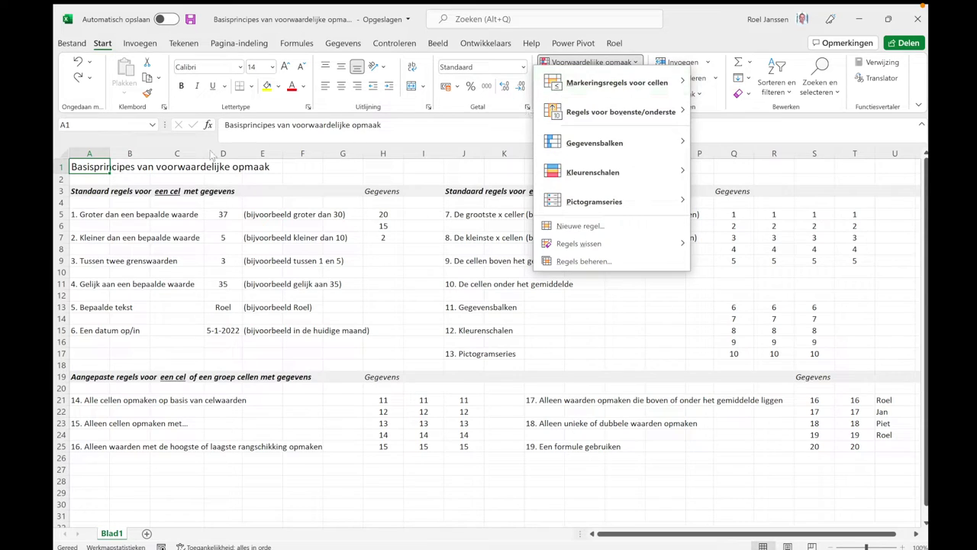
pyautogui.click(91, 177)
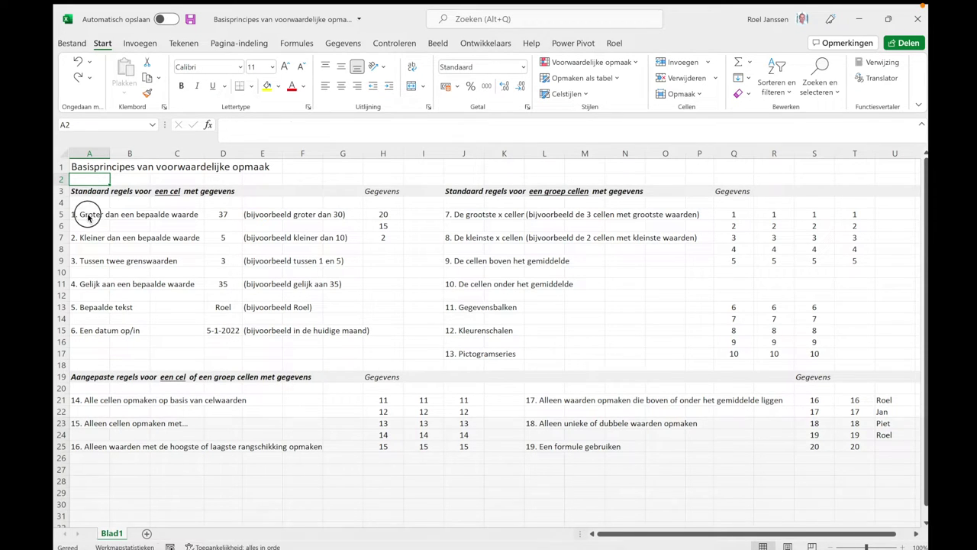
pyautogui.click(86, 215)
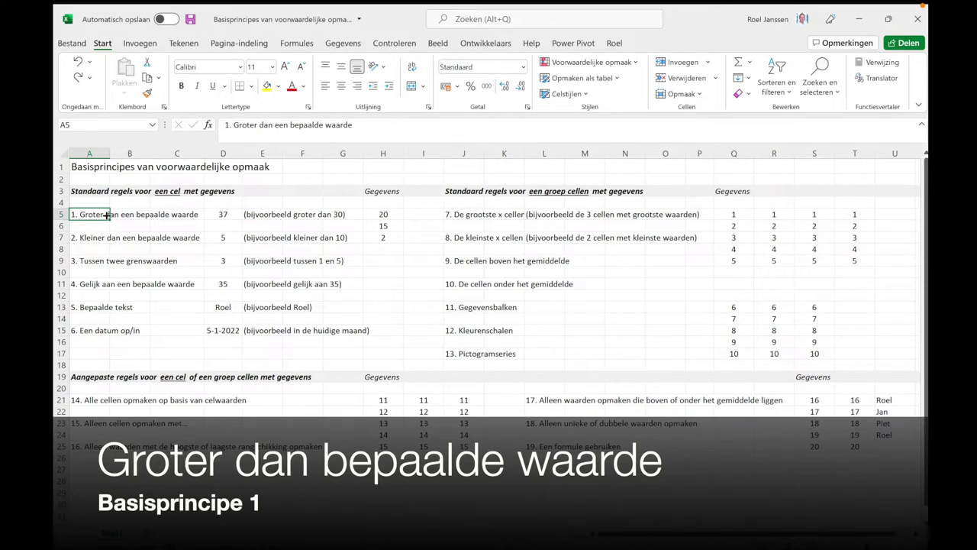
pyautogui.click(230, 214)
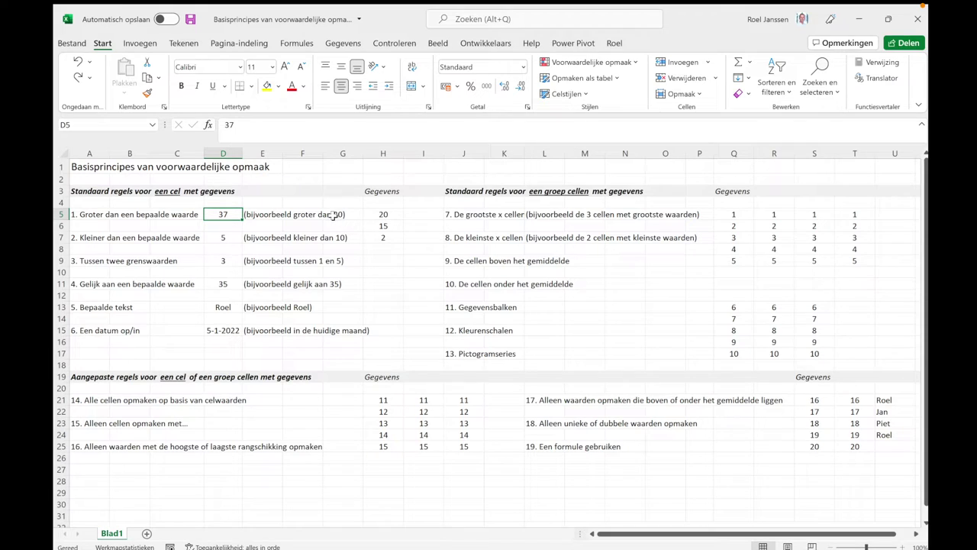
pyautogui.click(614, 66)
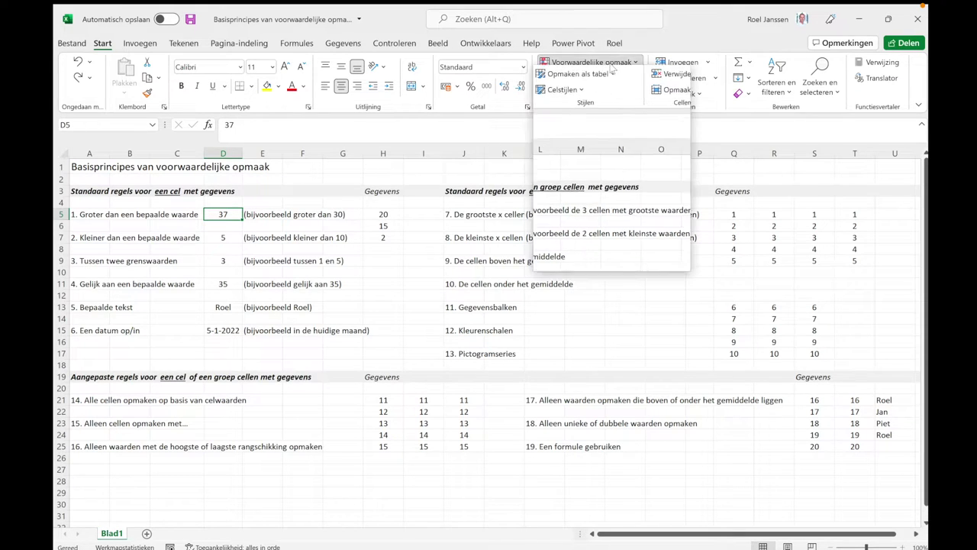
pyautogui.moveTo(616, 82)
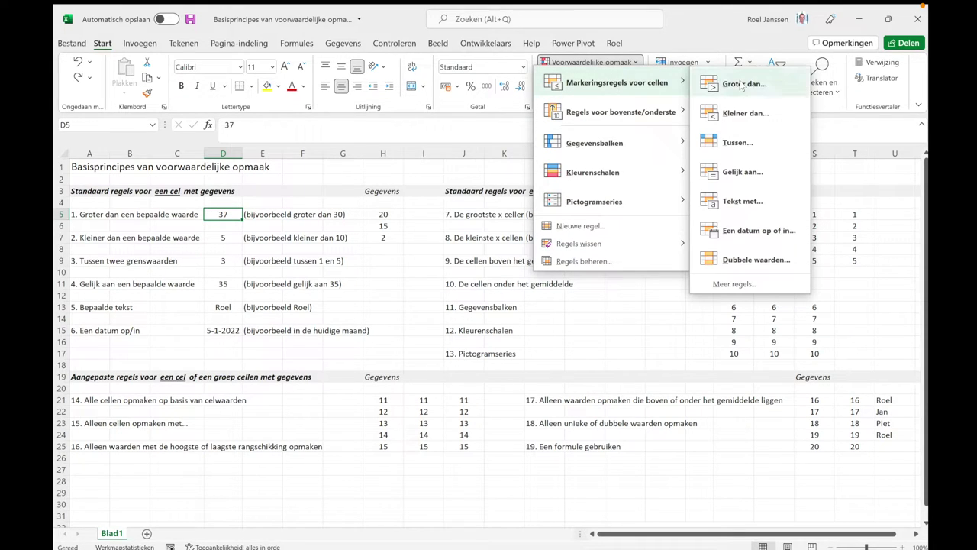
pyautogui.click(740, 85)
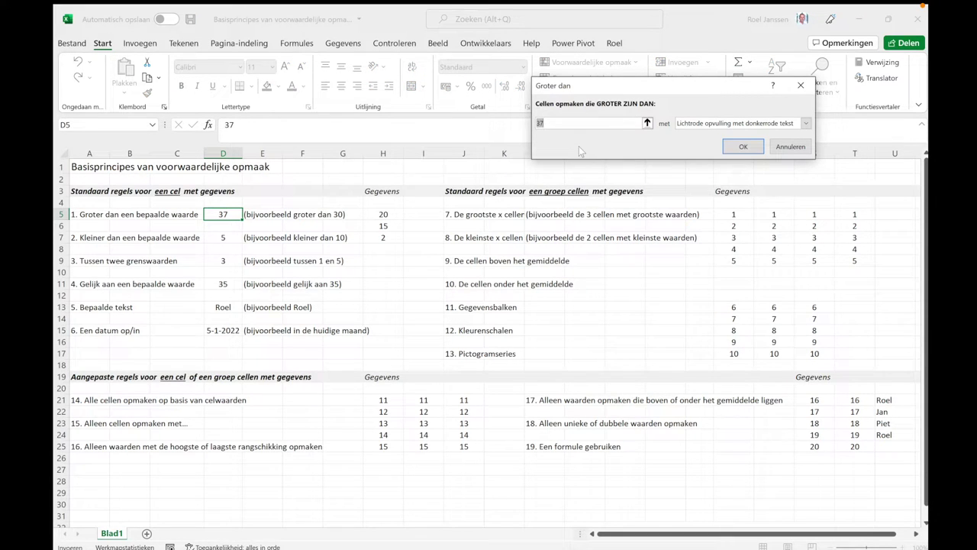
pyautogui.write('30')
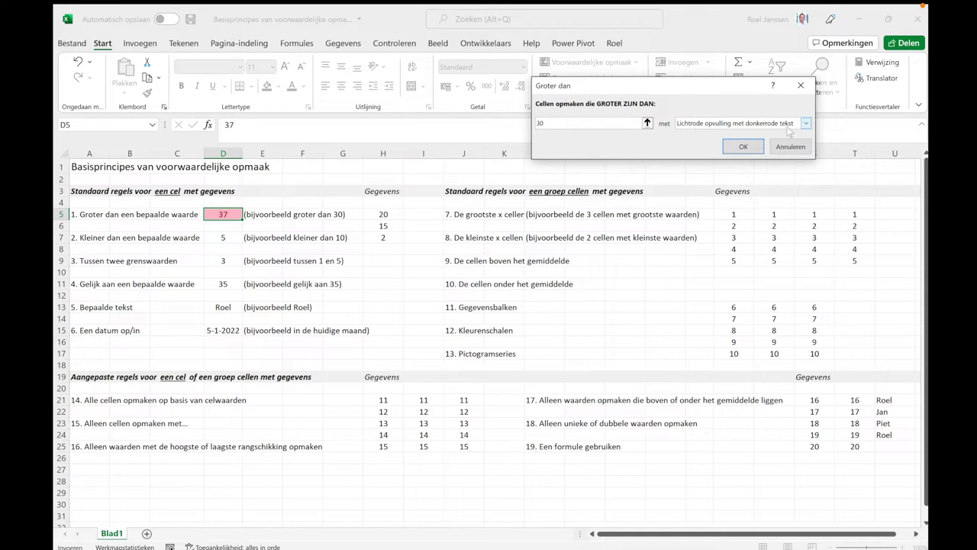
pyautogui.click(743, 146)
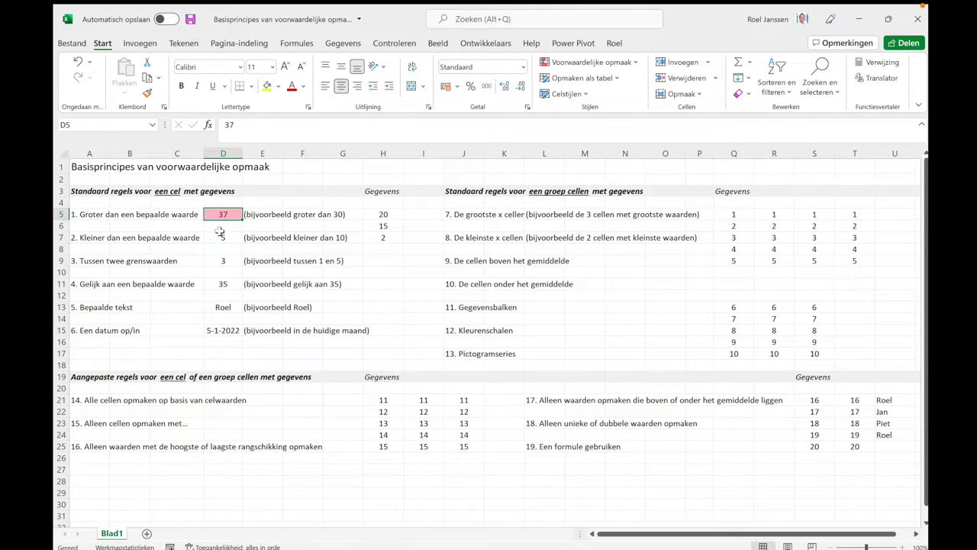
pyautogui.click(99, 239)
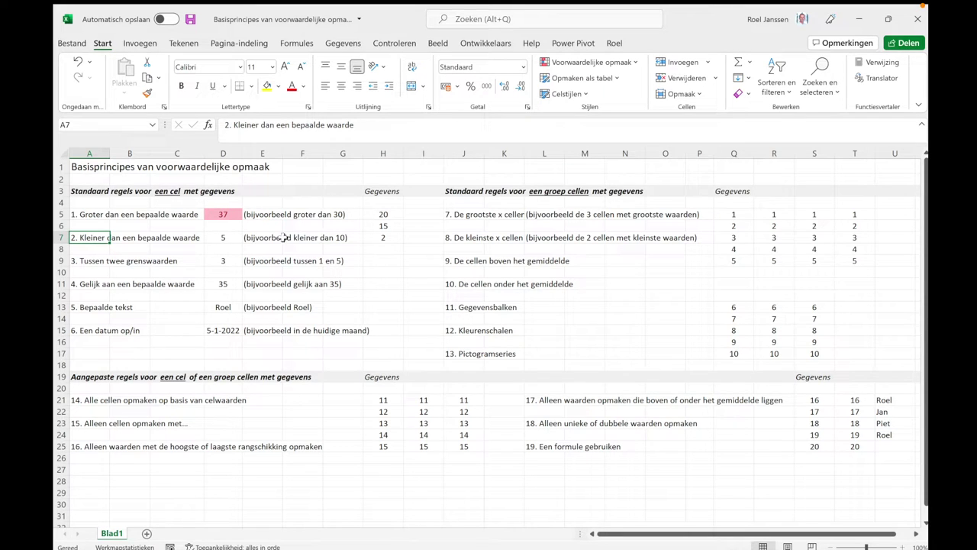
# Add a Less Than 10 rule to D7 (value 5) with green fill and dark green text
pyautogui.click(213, 239)
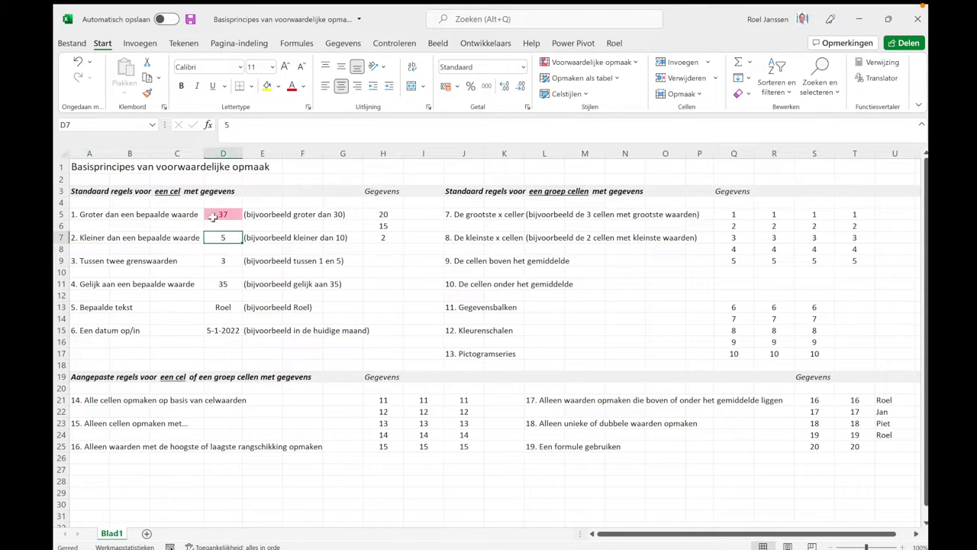
pyautogui.click(615, 64)
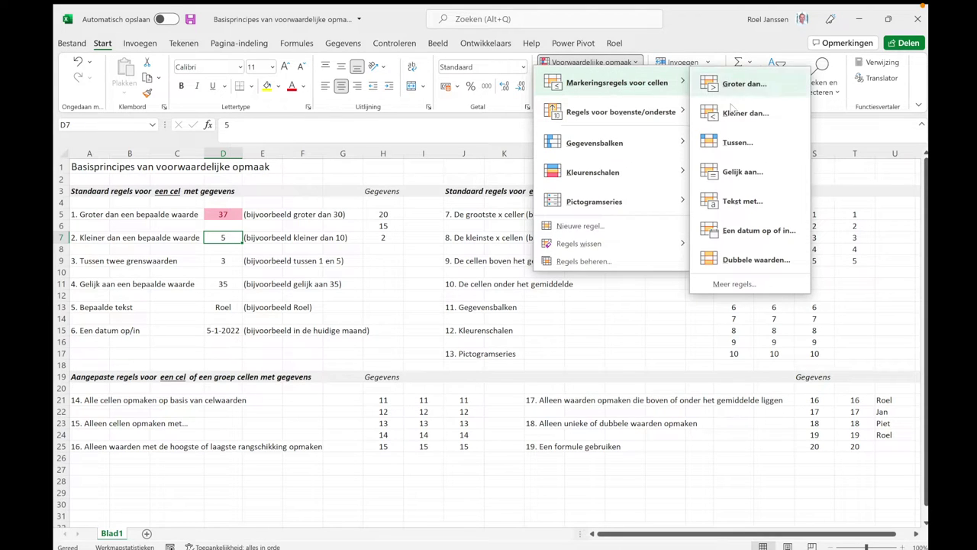
pyautogui.click(731, 115)
pyautogui.write('10')
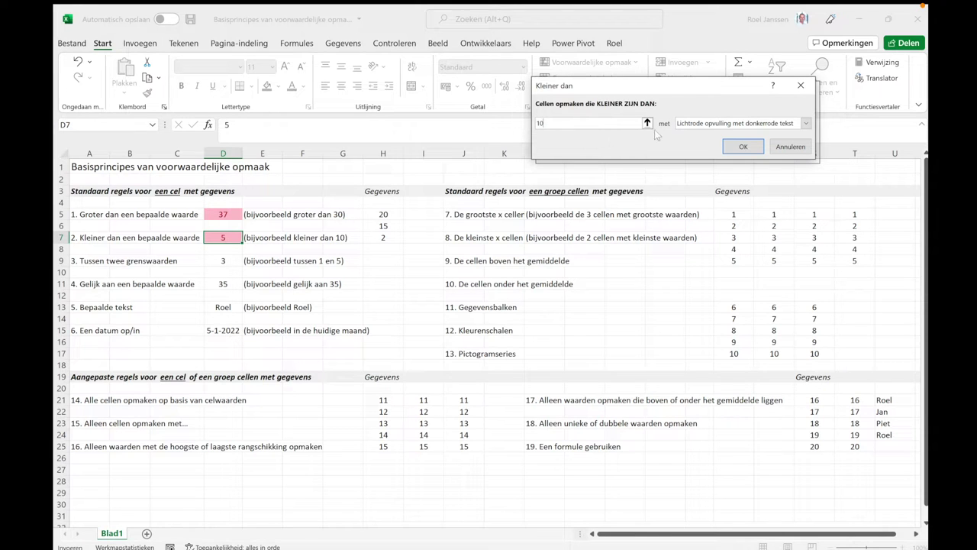
pyautogui.click(707, 124)
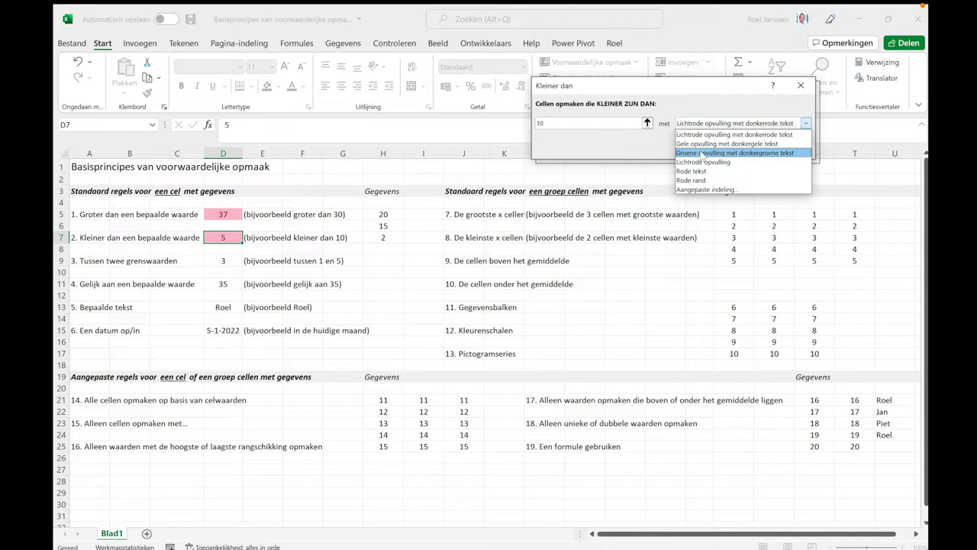
pyautogui.click(703, 153)
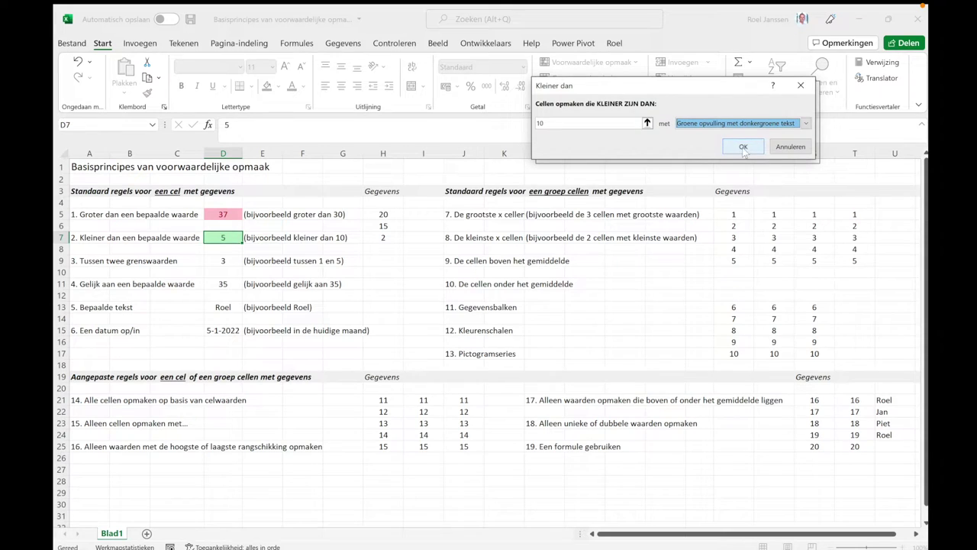
pyautogui.click(743, 146)
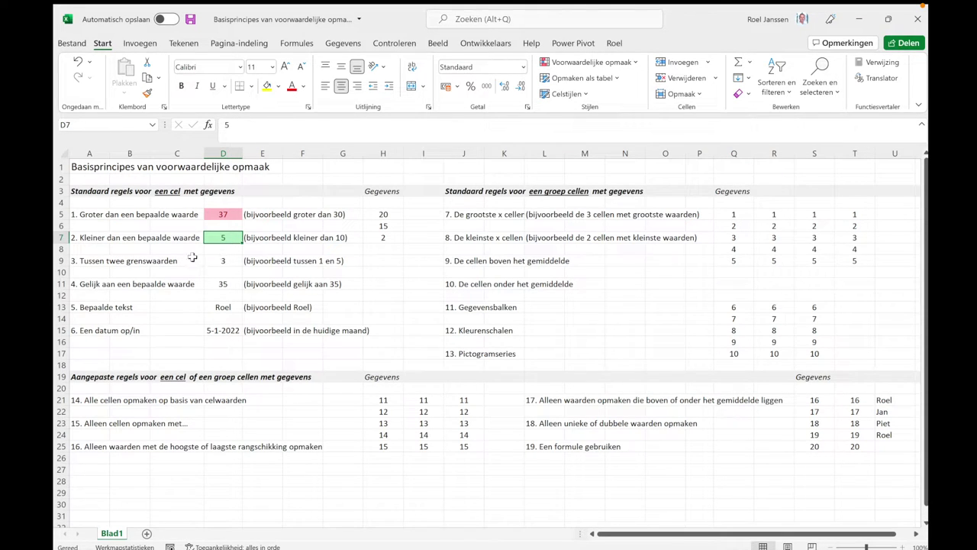
pyautogui.click(80, 261)
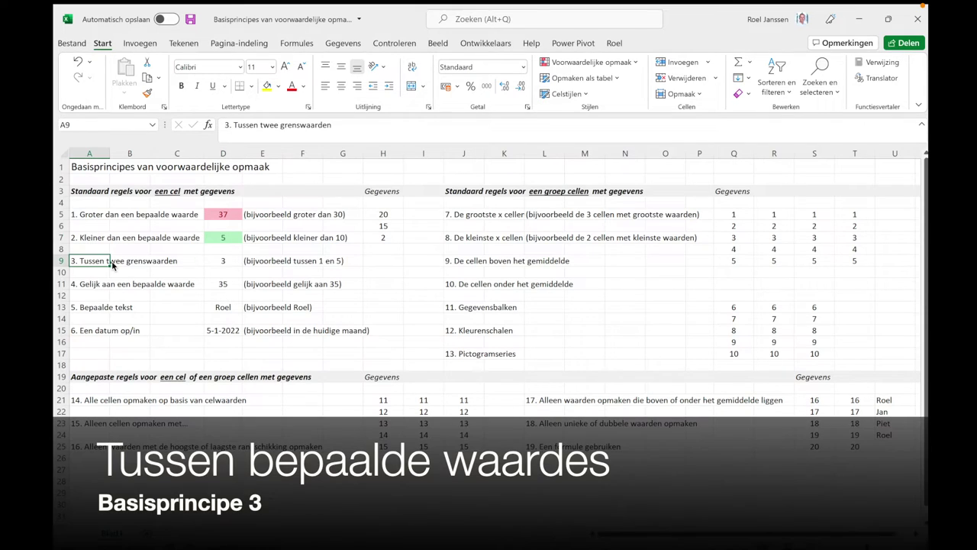
# Give D9 a Between 1 and 5 rule with yellow fill and dark yellow text
pyautogui.click(224, 261)
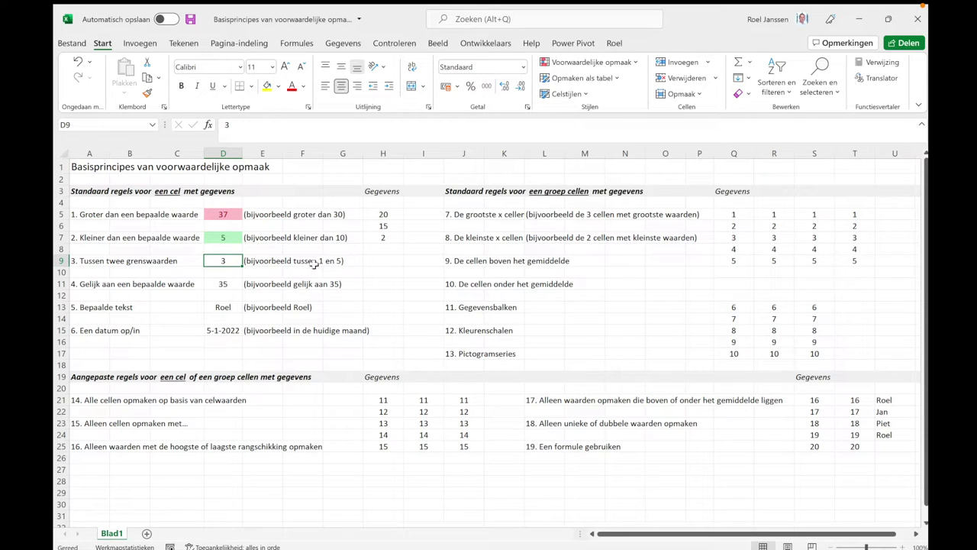
pyautogui.click(613, 67)
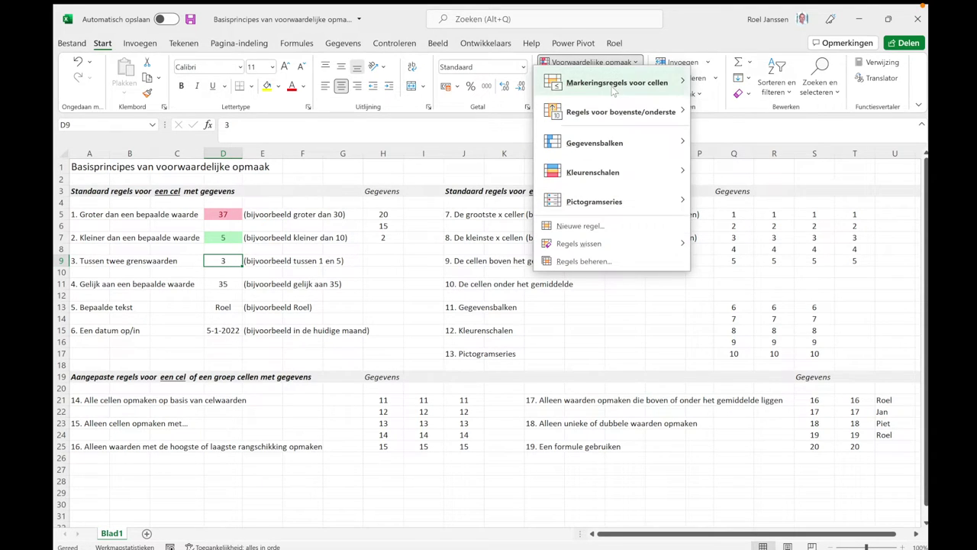
pyautogui.moveTo(617, 82)
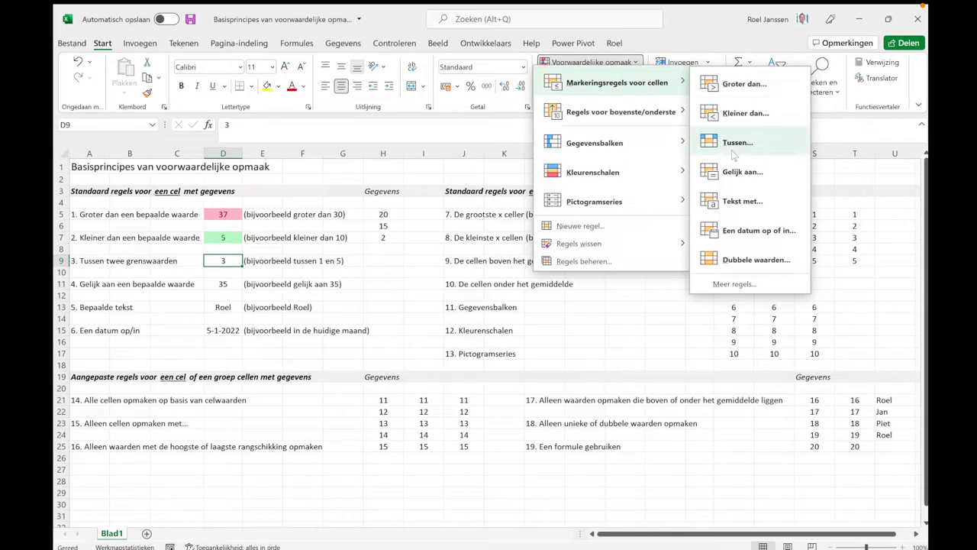
pyautogui.click(735, 144)
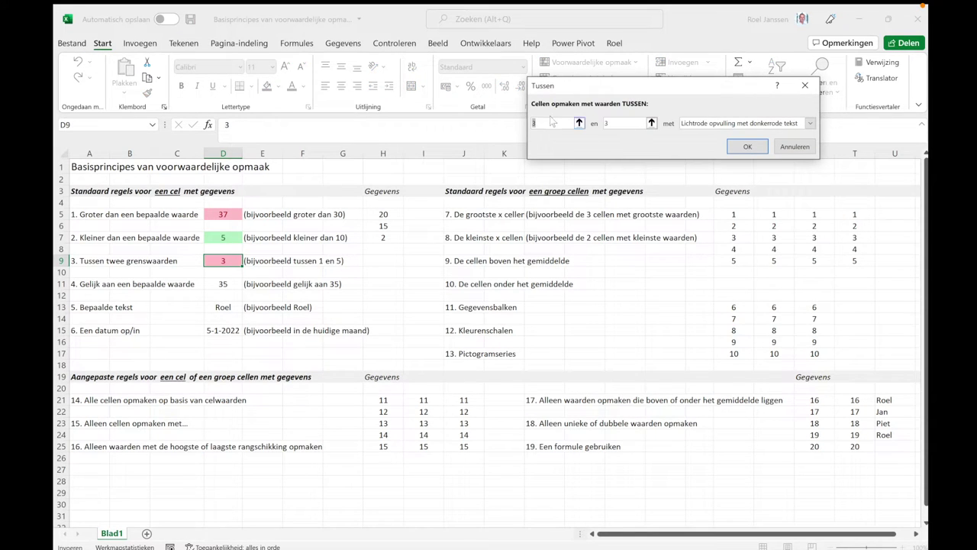
pyautogui.write('1')
pyautogui.click(603, 123)
pyautogui.write('5')
pyautogui.click(704, 123)
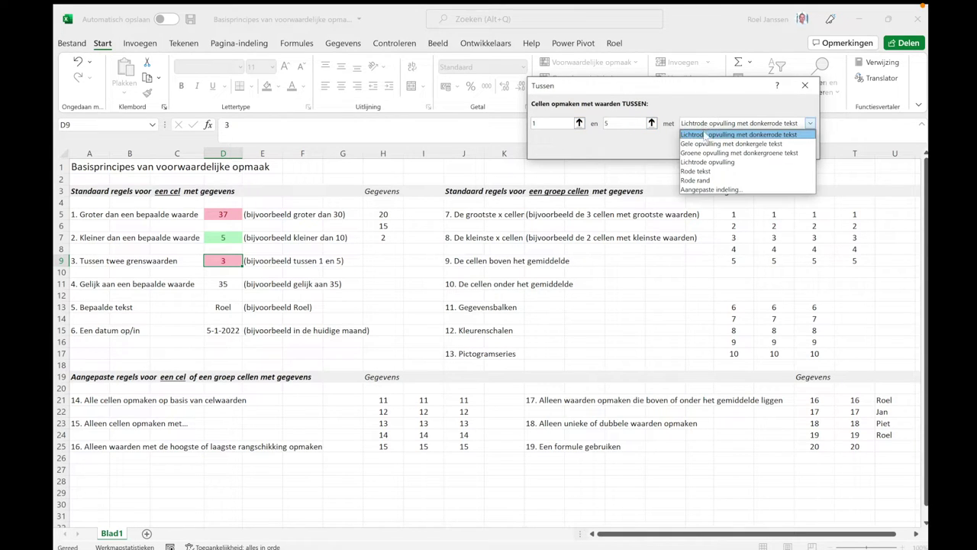
pyautogui.click(703, 144)
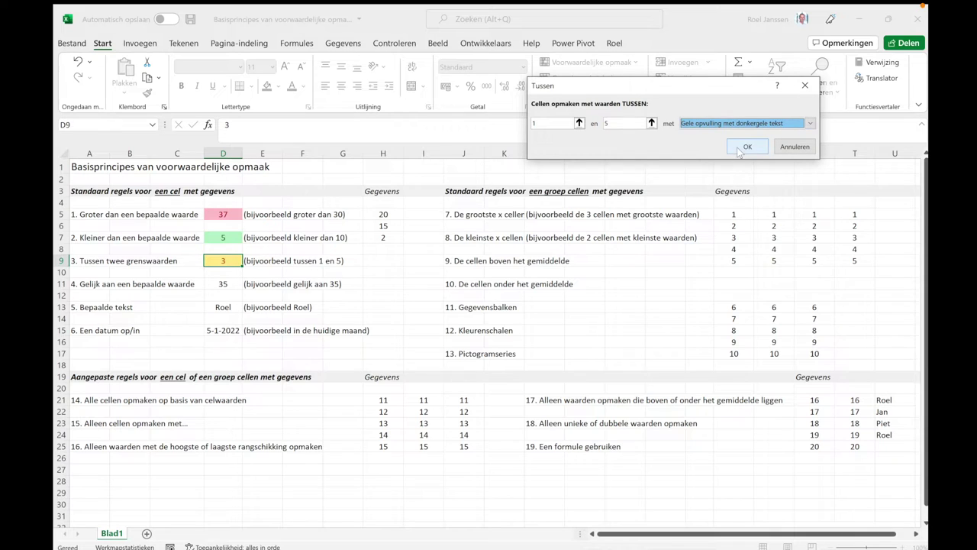
pyautogui.click(746, 147)
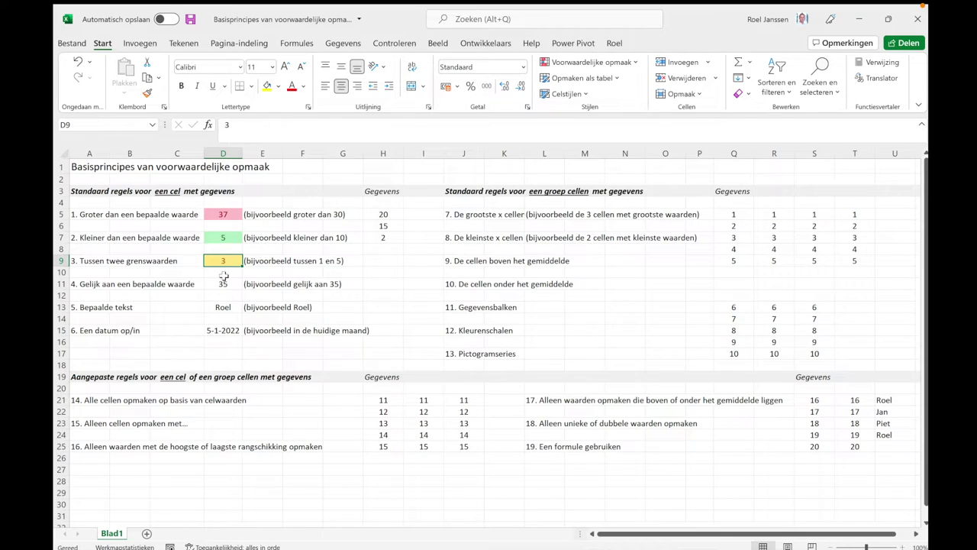
# Test the rule by entering 7, then 4, in D9
pyautogui.write('7')
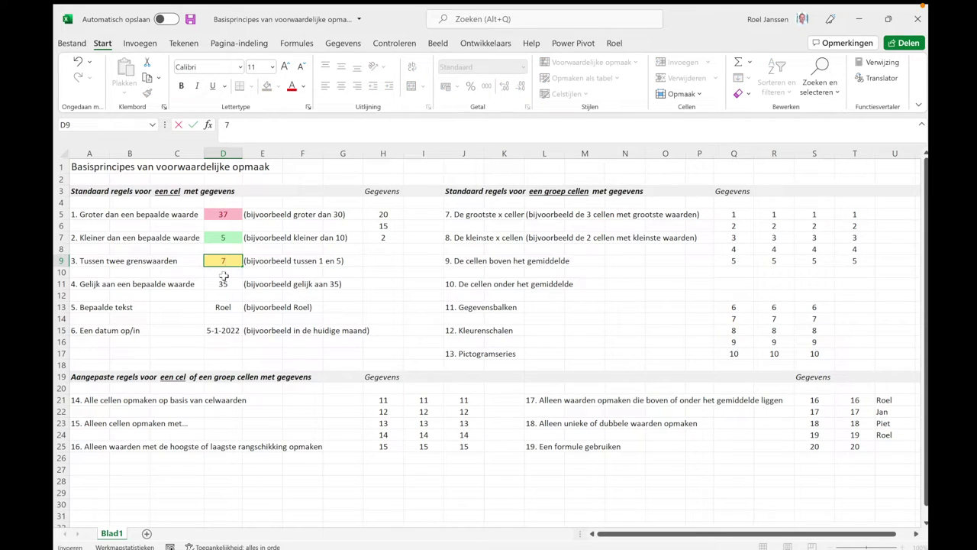
pyautogui.press('Return')
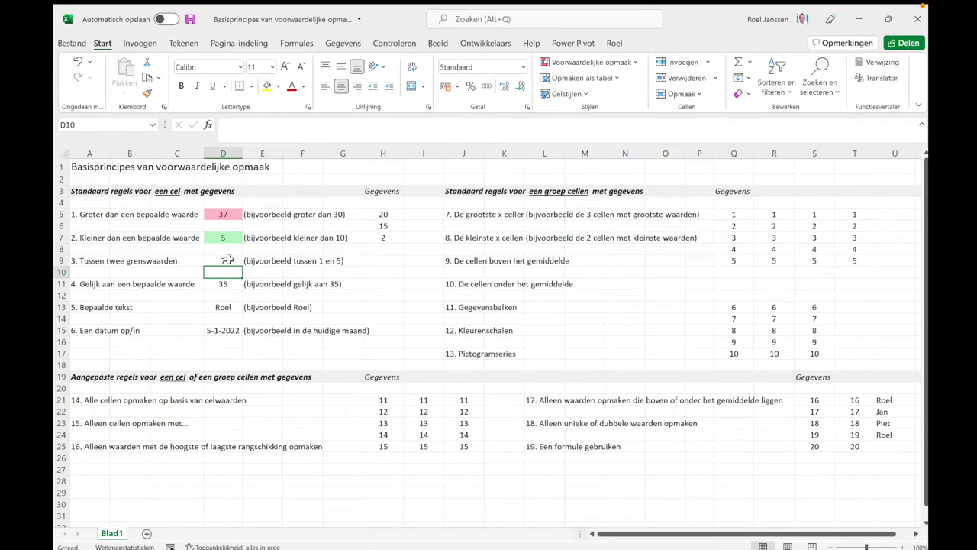
pyautogui.click(229, 261)
pyautogui.write('4')
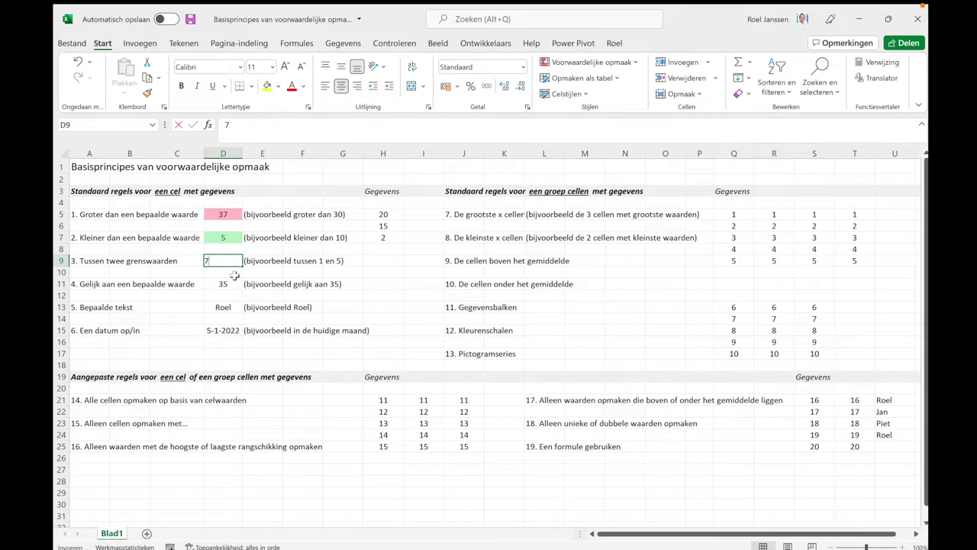
pyautogui.press('Return')
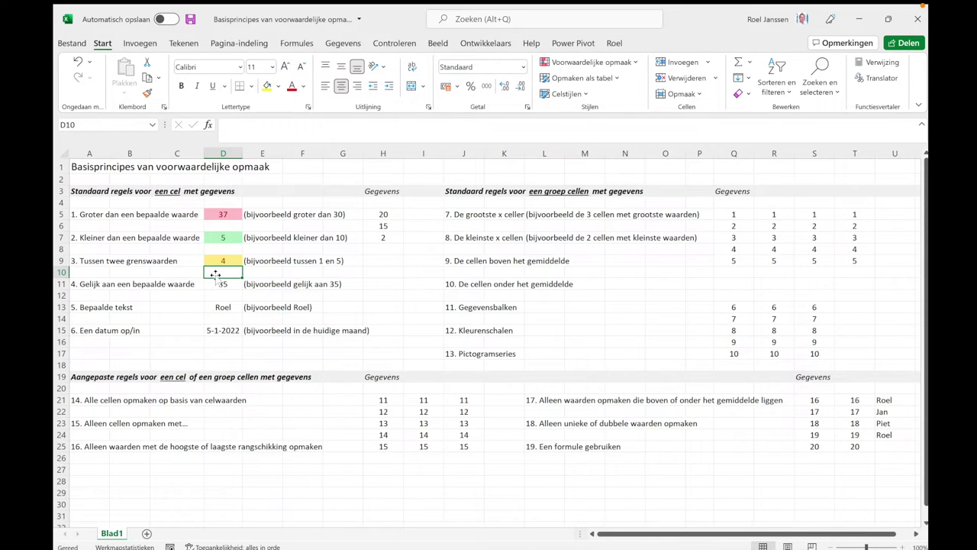
pyautogui.click(89, 283)
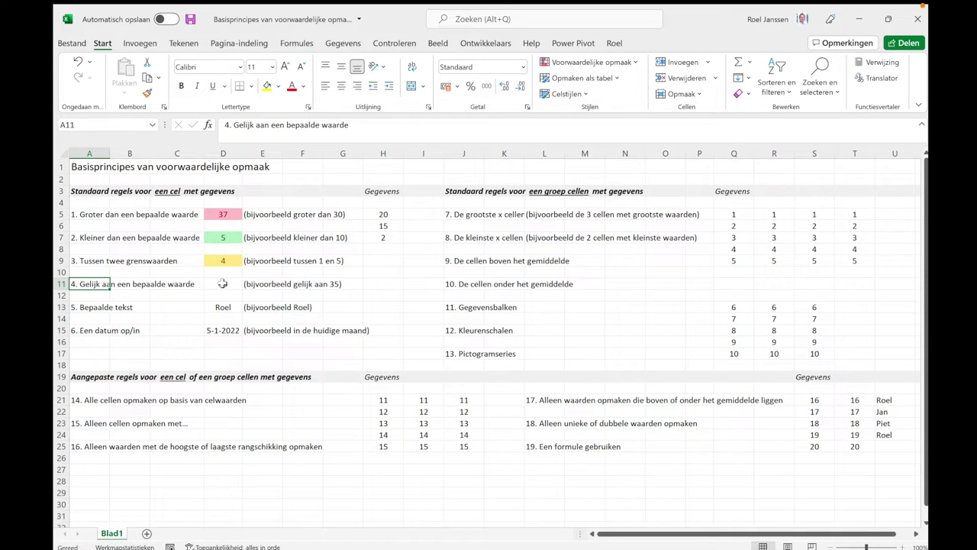
# Start an Equal To rule on D11 (value 35) using a custom format
pyautogui.click(222, 284)
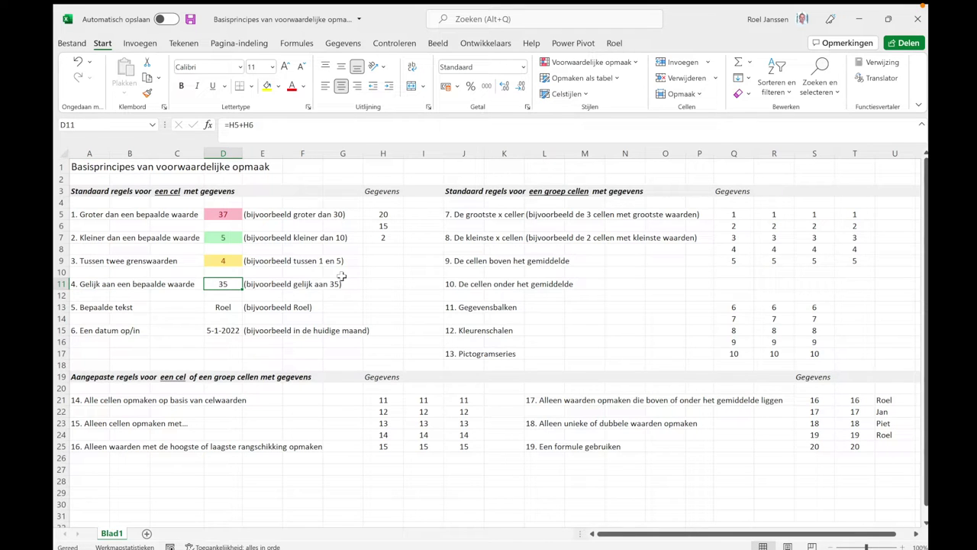
pyautogui.click(594, 64)
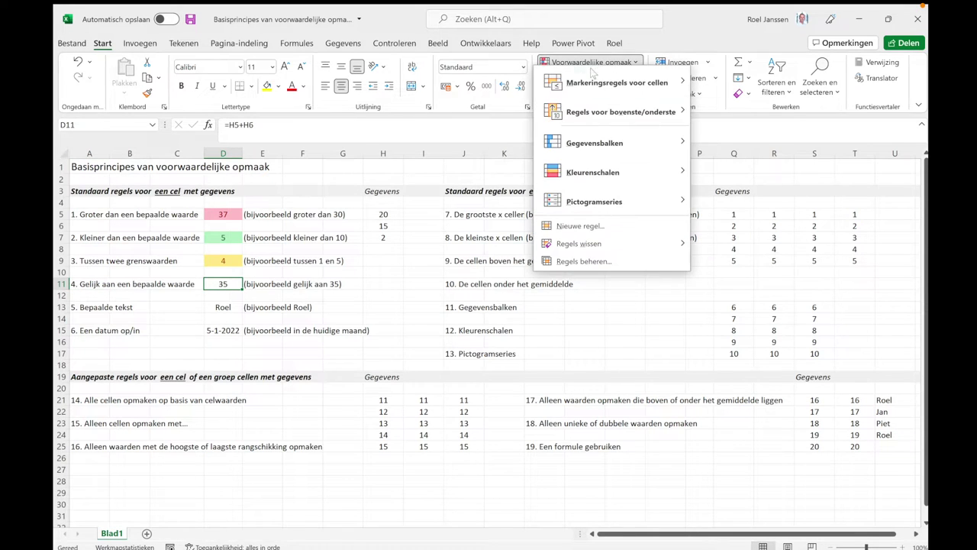
pyautogui.moveTo(615, 83)
pyautogui.click(741, 173)
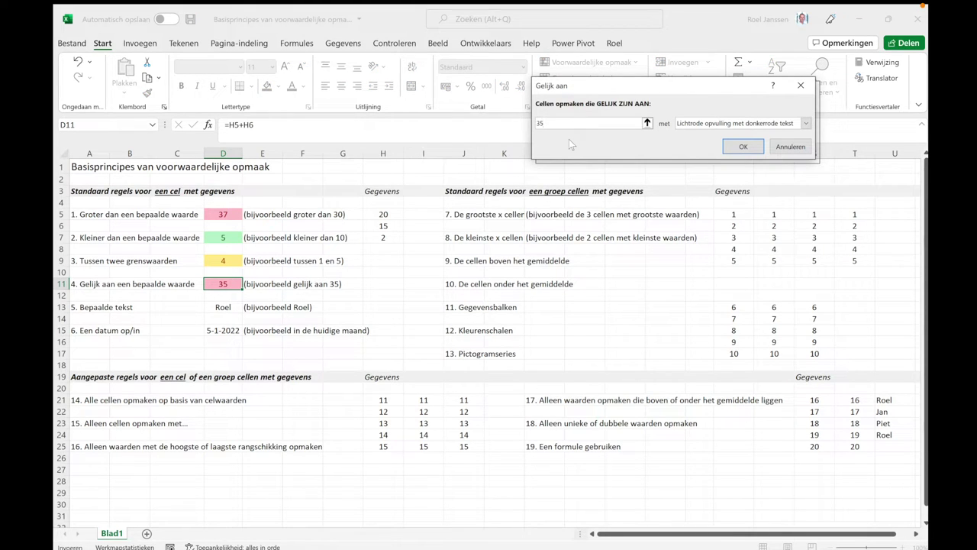
pyautogui.click(807, 125)
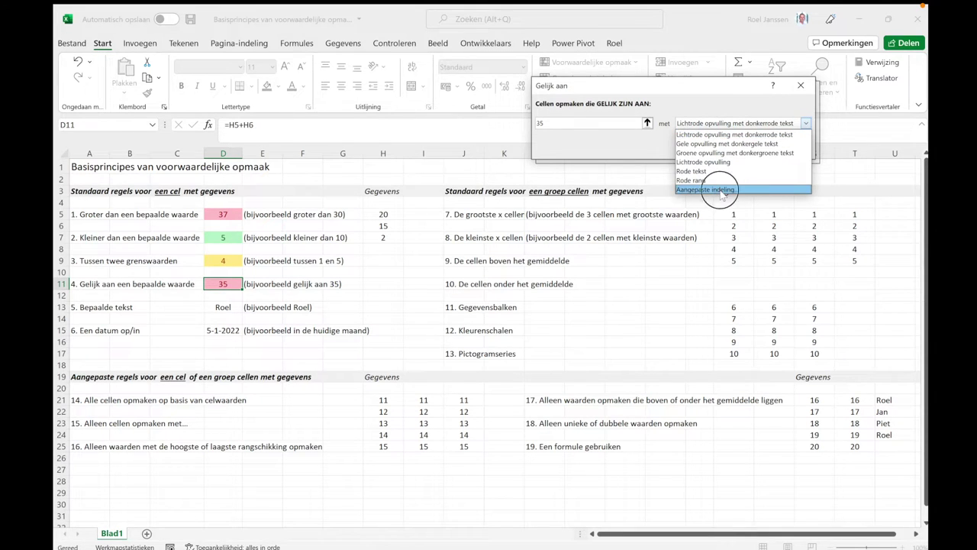
pyautogui.click(718, 190)
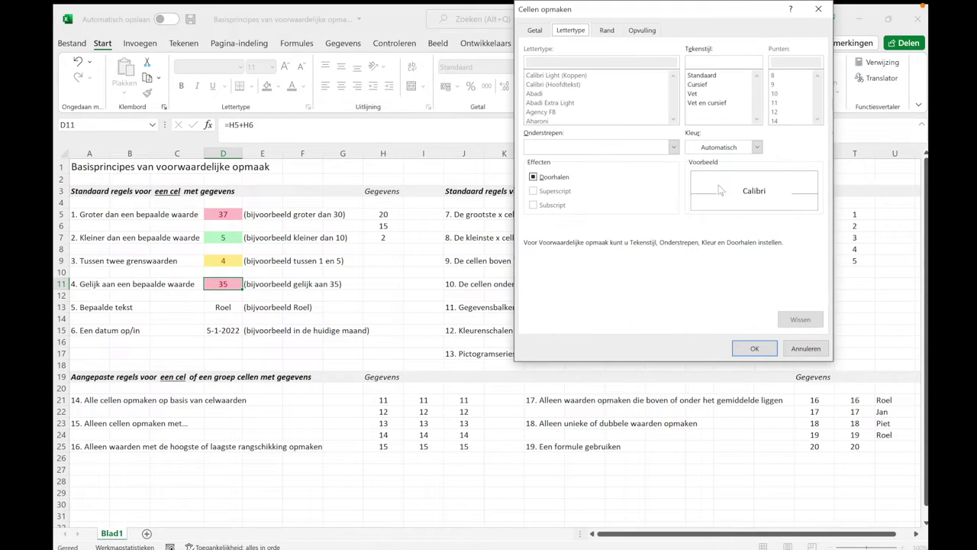
# Set the custom format to blue fill with white text and apply the equals-35 rule
pyautogui.click(640, 31)
pyautogui.click(610, 141)
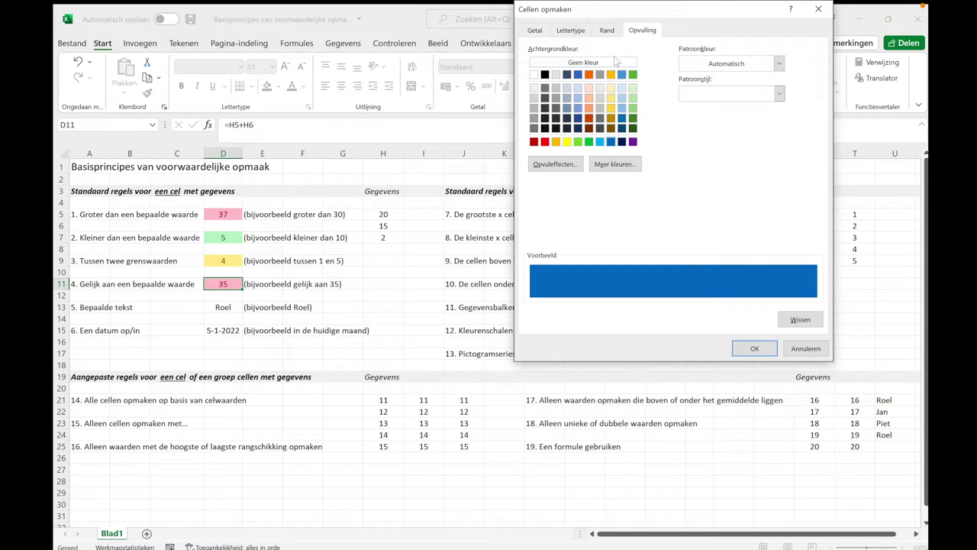
pyautogui.click(573, 32)
pyautogui.click(710, 149)
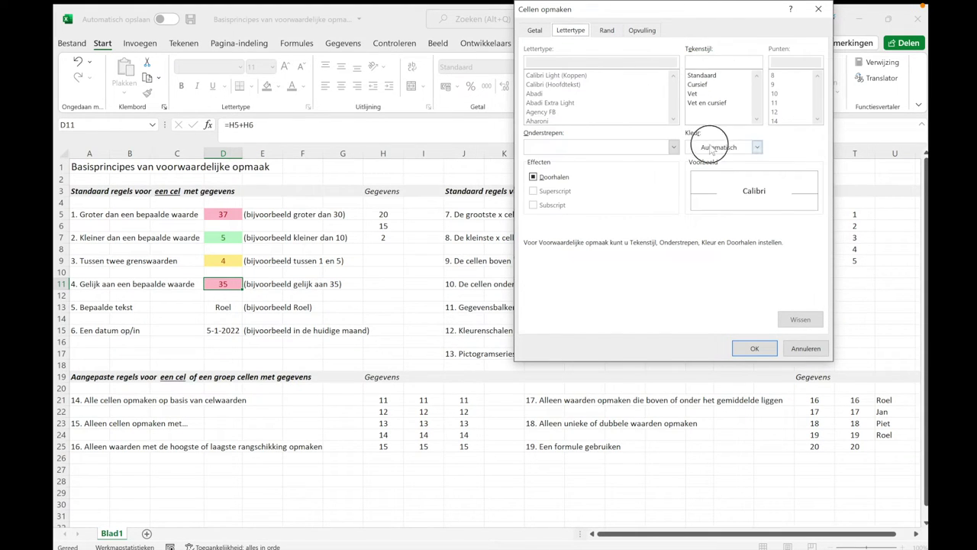
pyautogui.click(695, 200)
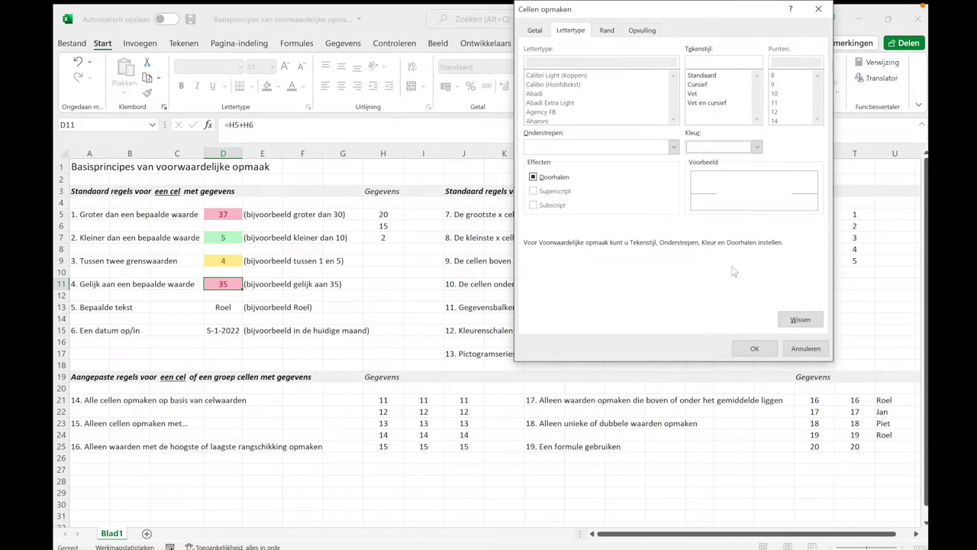
pyautogui.click(755, 348)
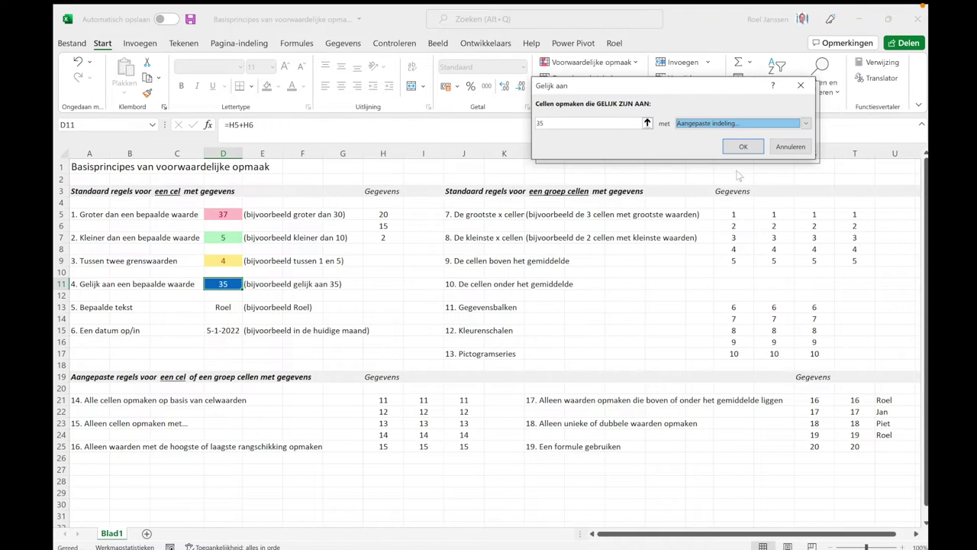
pyautogui.click(743, 147)
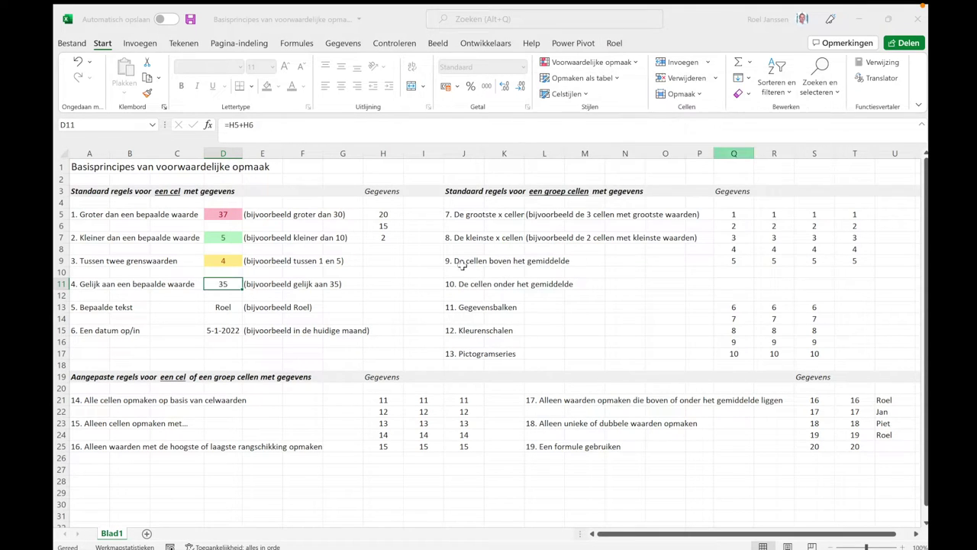
pyautogui.click(228, 304)
pyautogui.click(226, 284)
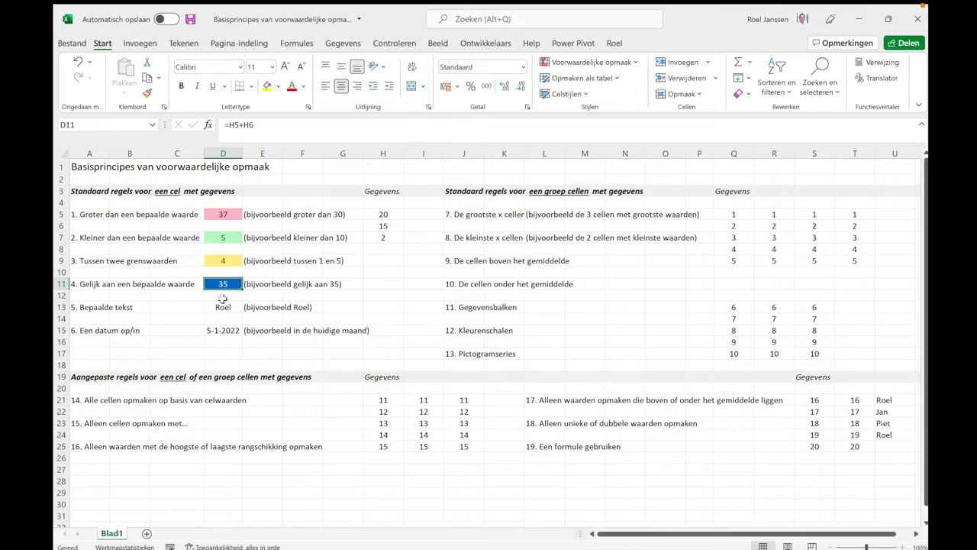
# Start a Text That Contains rule on D13, matching the sample first name in the cell
pyautogui.click(77, 309)
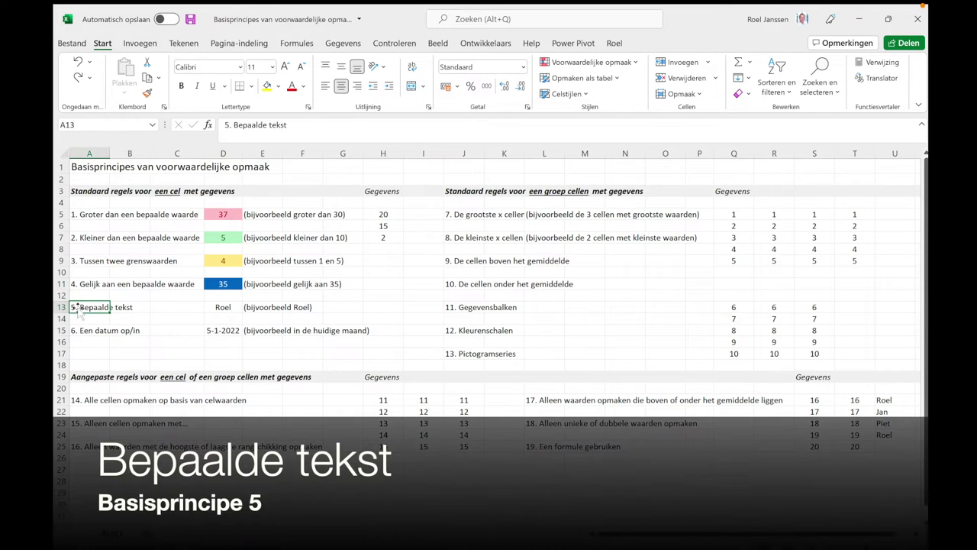
pyautogui.click(229, 307)
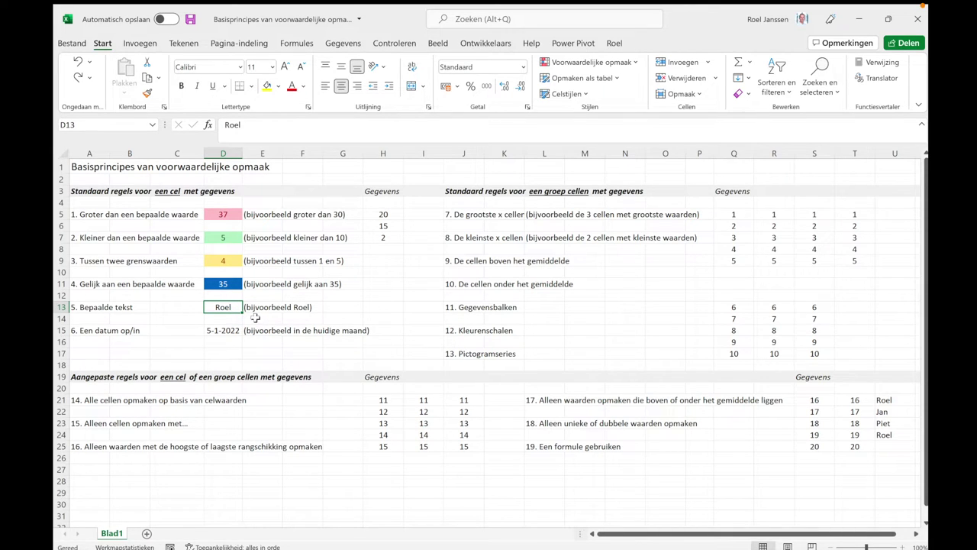
pyautogui.click(578, 62)
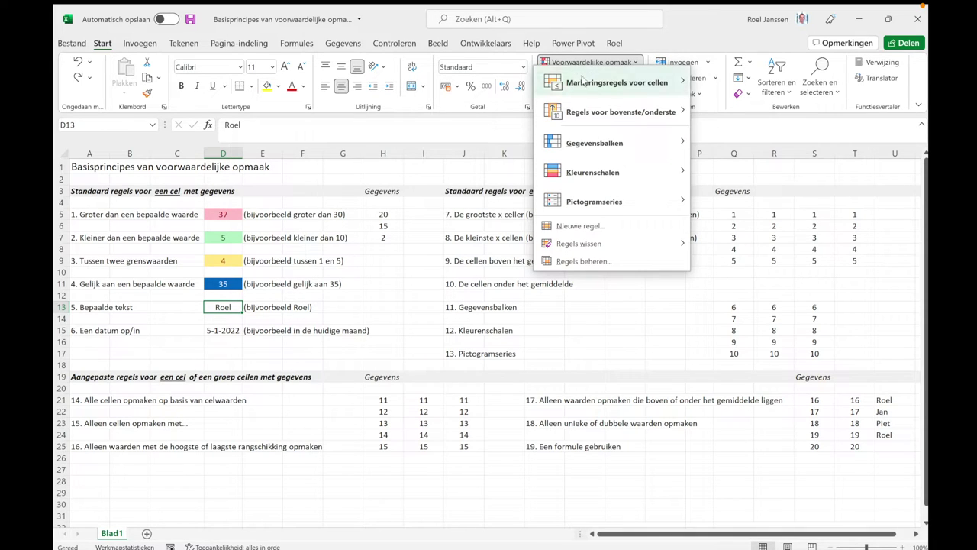
pyautogui.moveTo(617, 83)
pyautogui.click(739, 199)
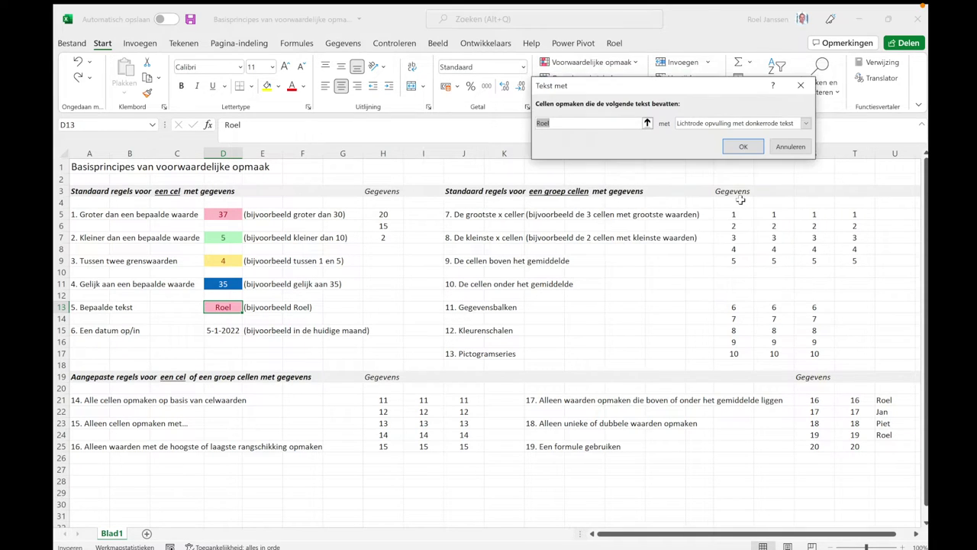
pyautogui.press('End')
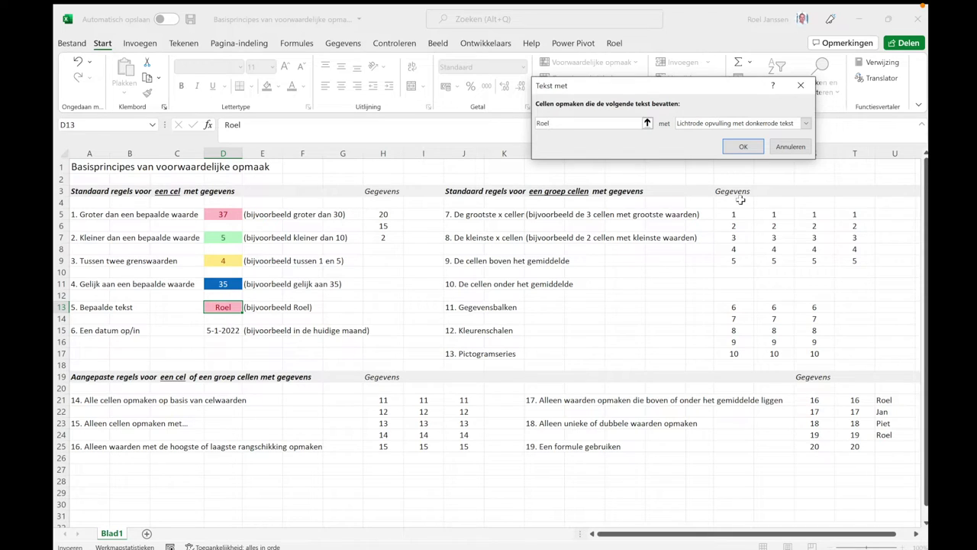
# Format matching text as red italic through a custom format and apply the rule
pyautogui.click(710, 124)
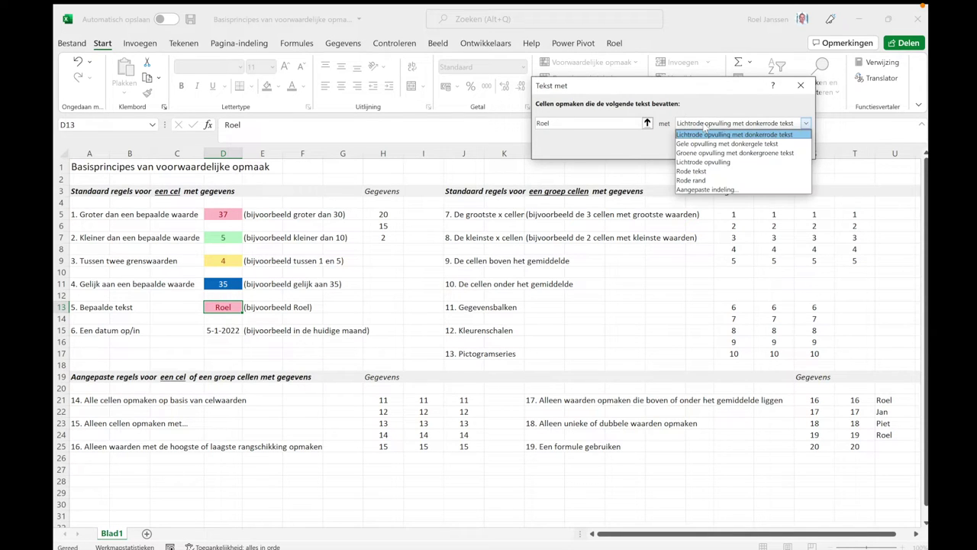
pyautogui.click(701, 189)
pyautogui.click(720, 144)
pyautogui.click(691, 302)
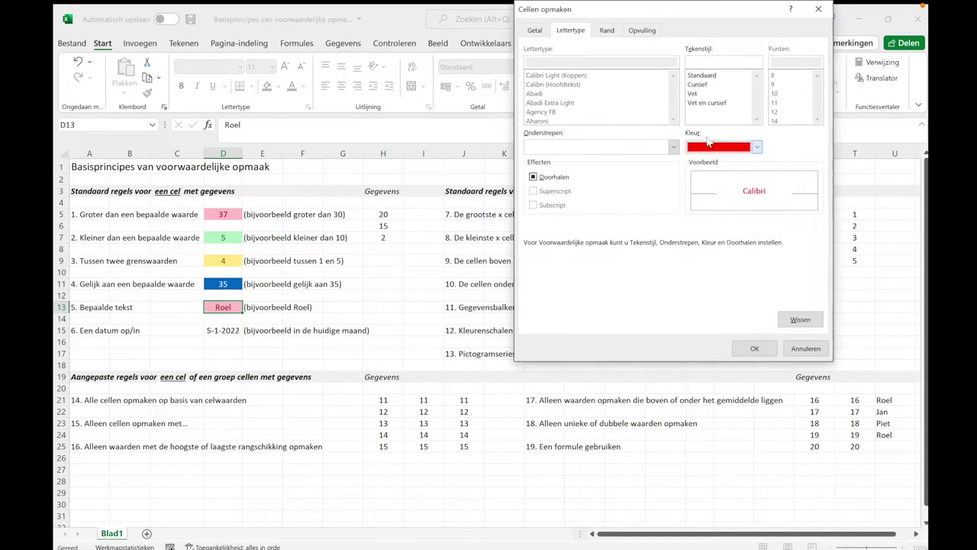
pyautogui.click(706, 62)
pyautogui.click(748, 345)
pyautogui.click(741, 147)
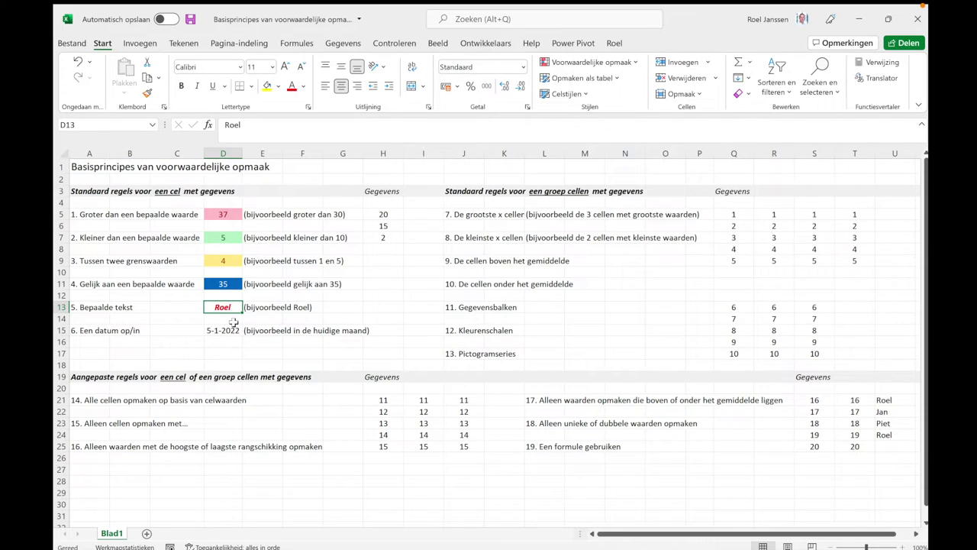
# Change D13 to a greeting starting with 'Hoi' plus the name to test the highlight
pyautogui.write('Kees')
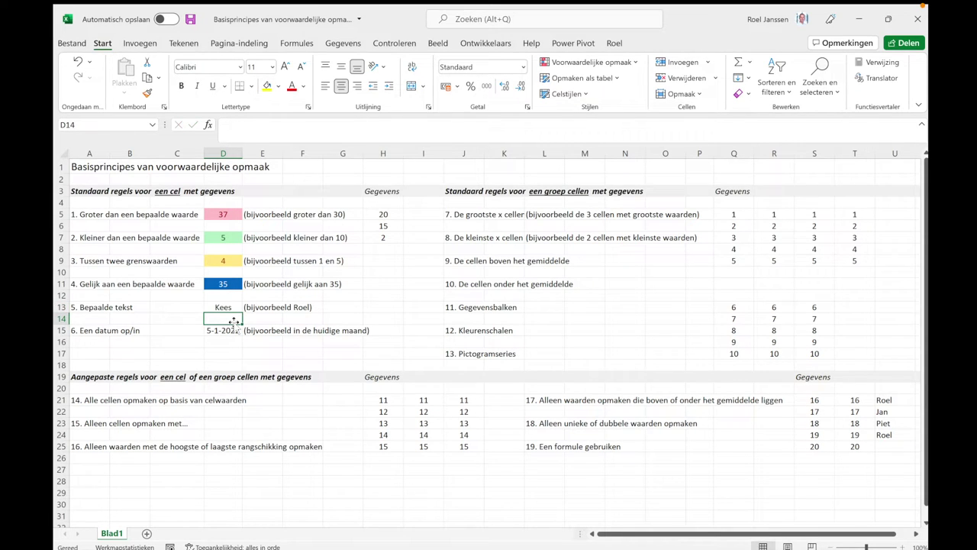
pyautogui.click(231, 306)
pyautogui.write('Hoi Roel')
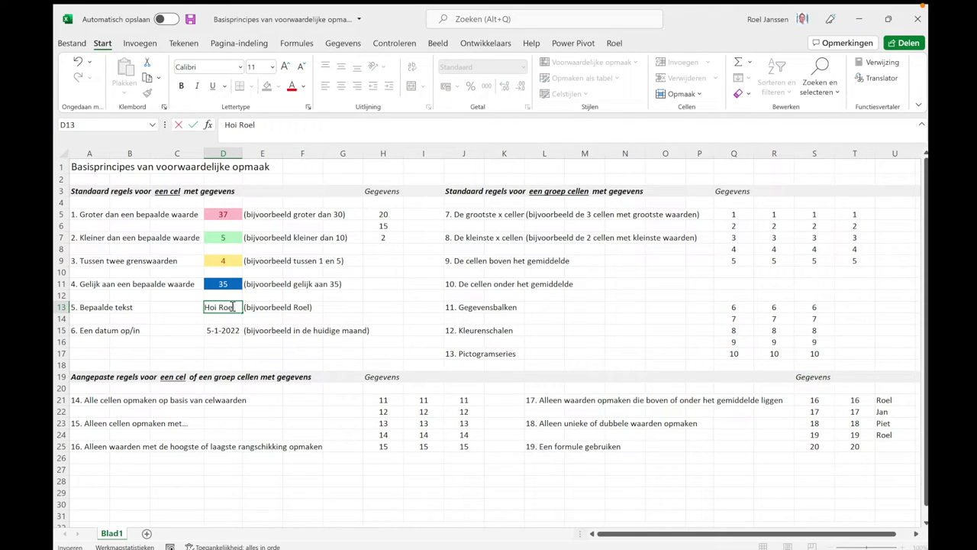
pyautogui.press('Return')
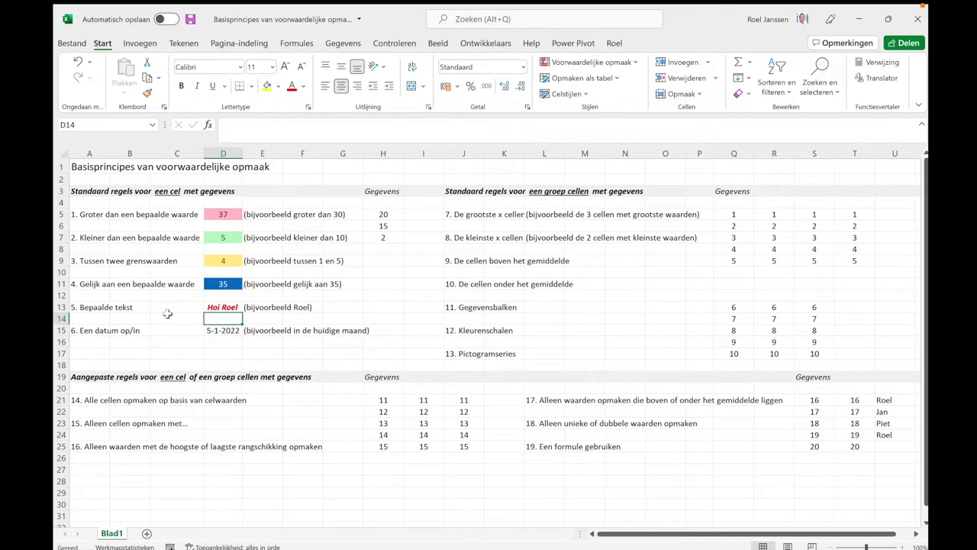
pyautogui.click(89, 331)
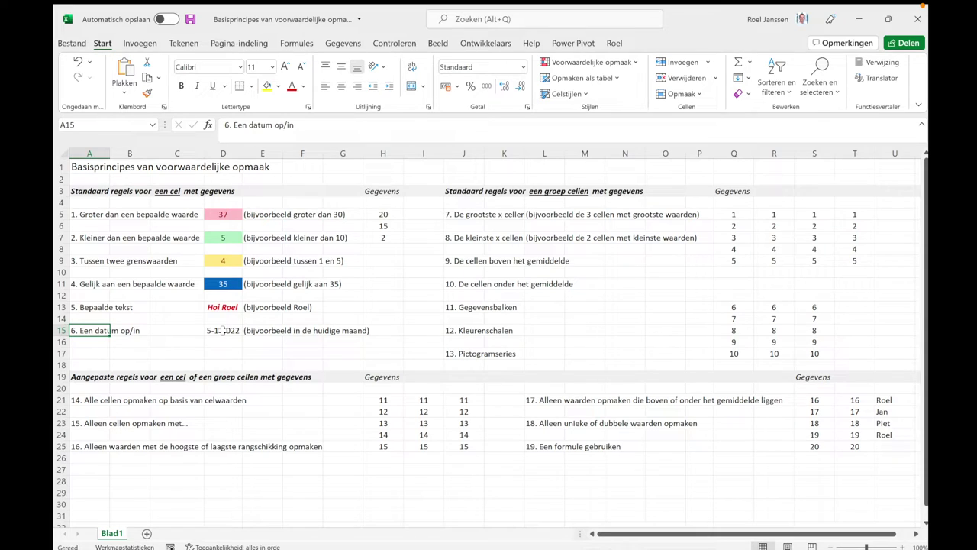
pyautogui.click(223, 329)
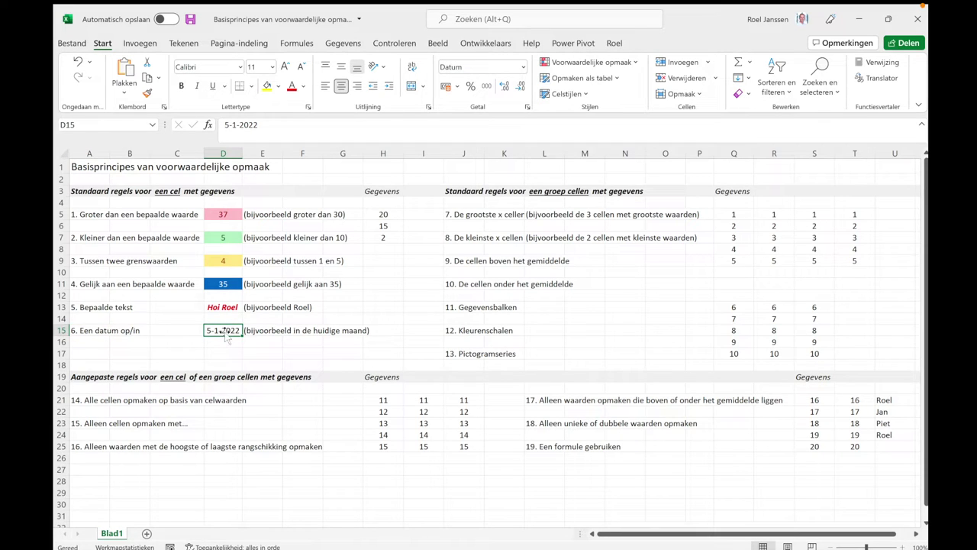
pyautogui.click(609, 64)
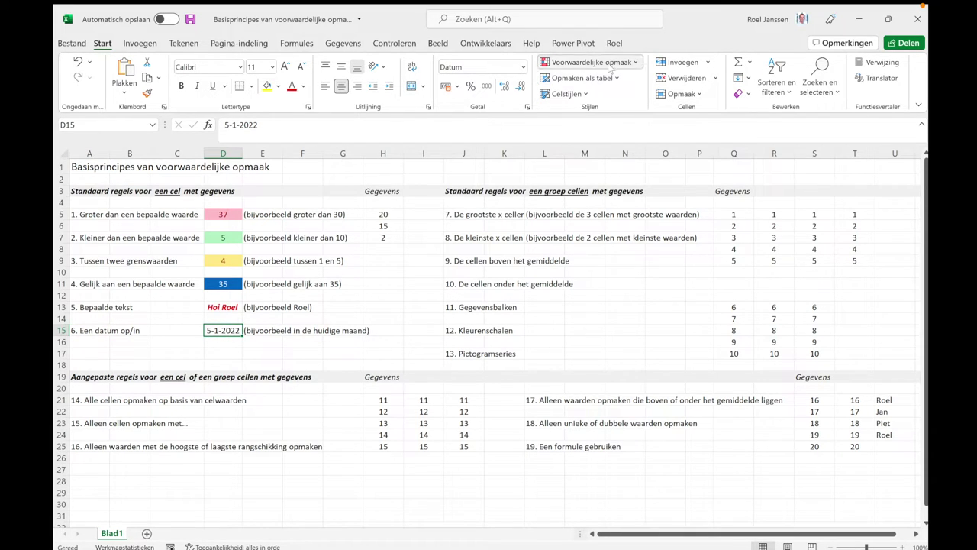
pyautogui.moveTo(616, 83)
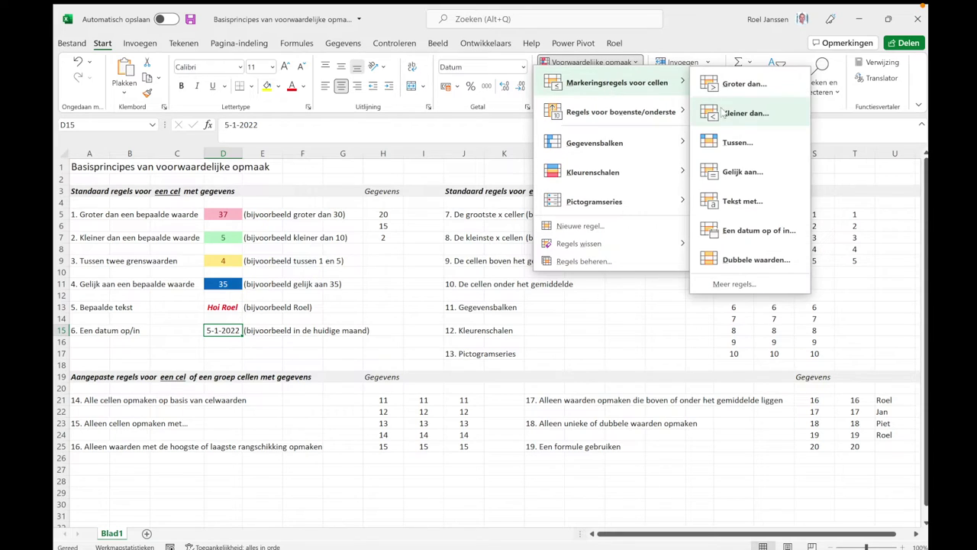
pyautogui.click(725, 230)
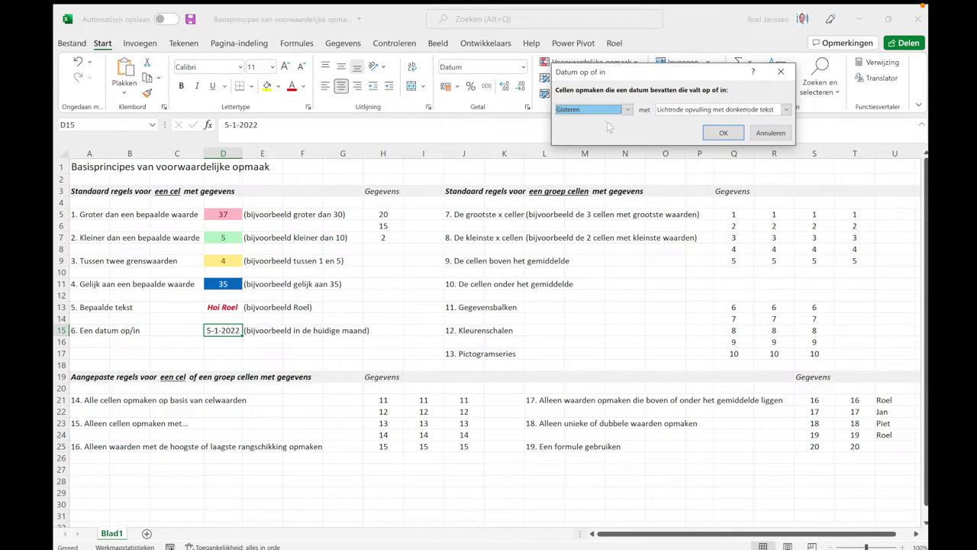
pyautogui.click(628, 110)
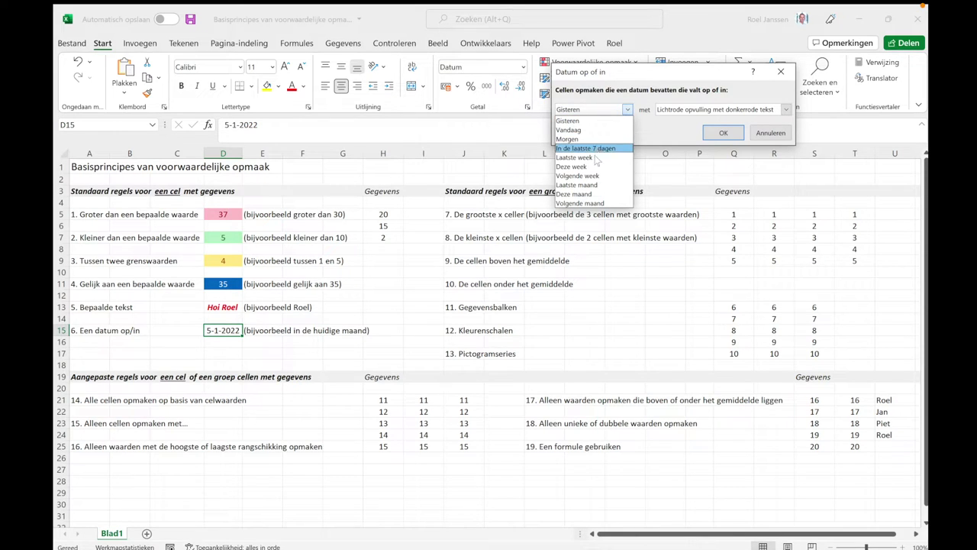
pyautogui.click(590, 195)
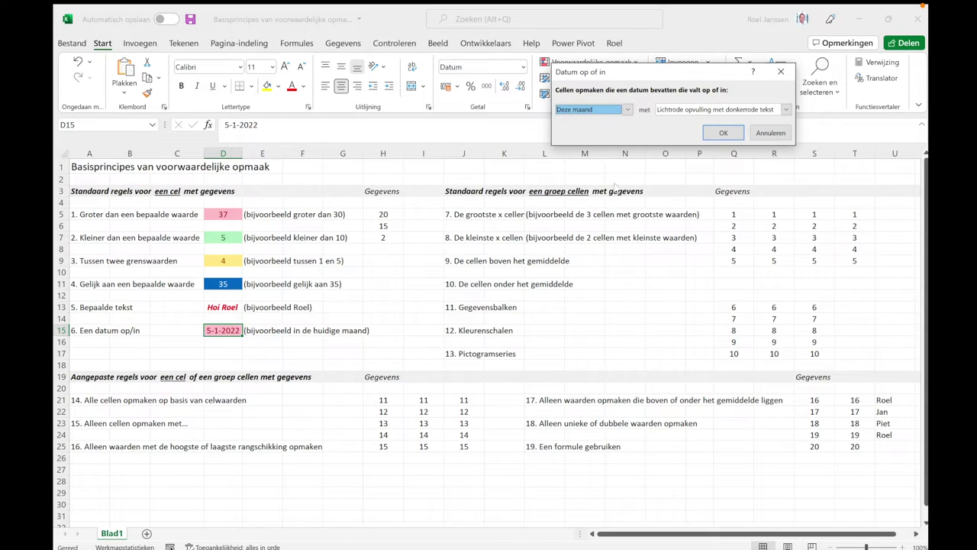
pyautogui.click(785, 109)
pyautogui.click(684, 183)
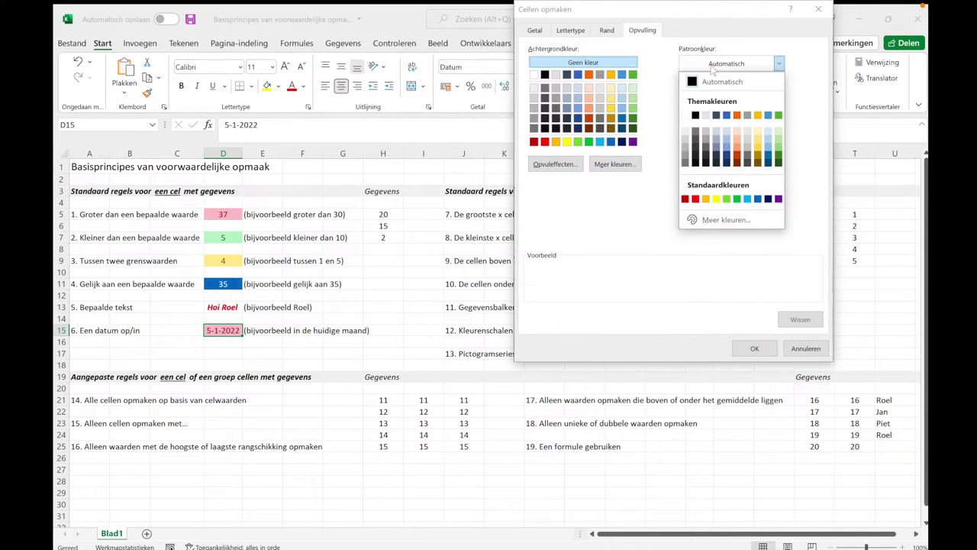
pyautogui.click(805, 348)
pyautogui.press('Escape')
pyautogui.click(227, 342)
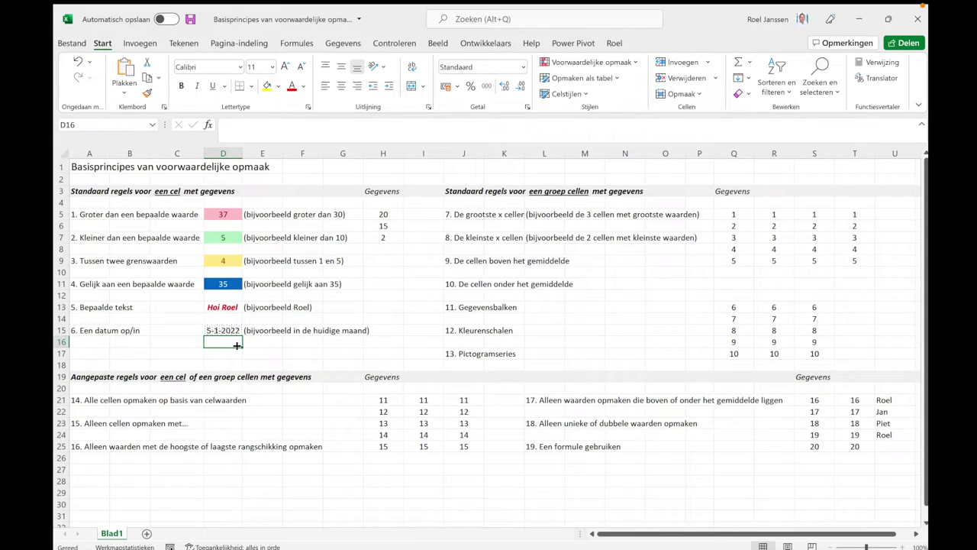
pyautogui.click(454, 192)
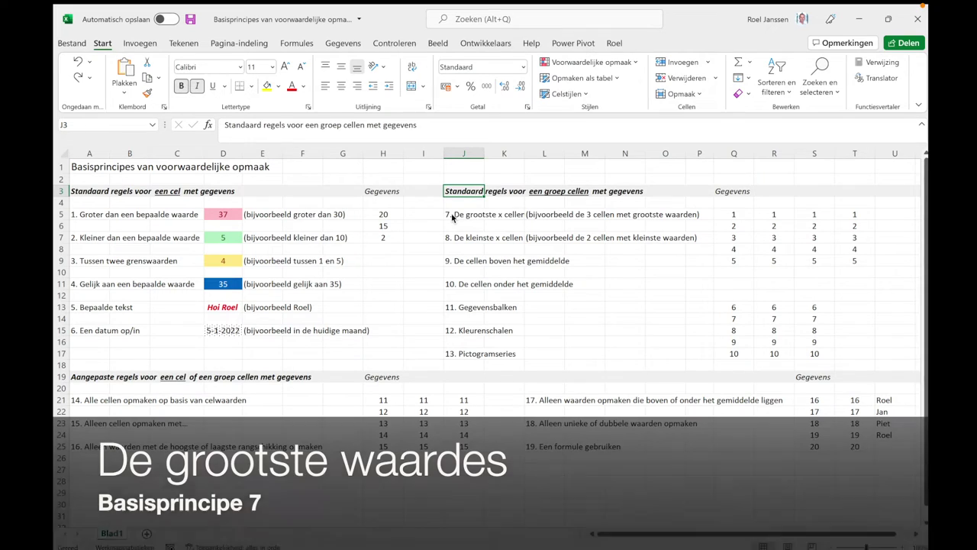
# Apply a Top 10 Items rule set to 3 on Q5:Q9 with yellow fill and dark yellow text
pyautogui.click(456, 216)
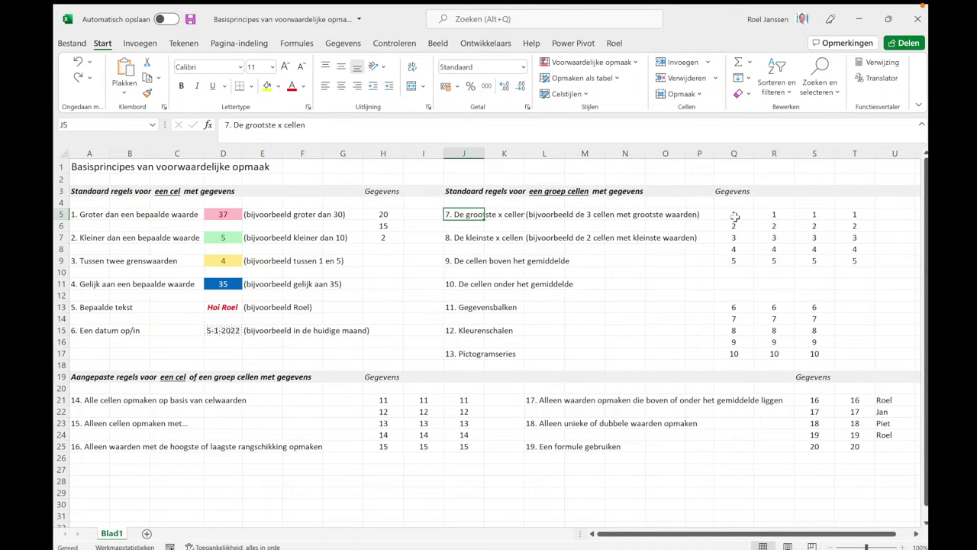
pyautogui.moveTo(734, 215); pyautogui.dragTo(734, 258)
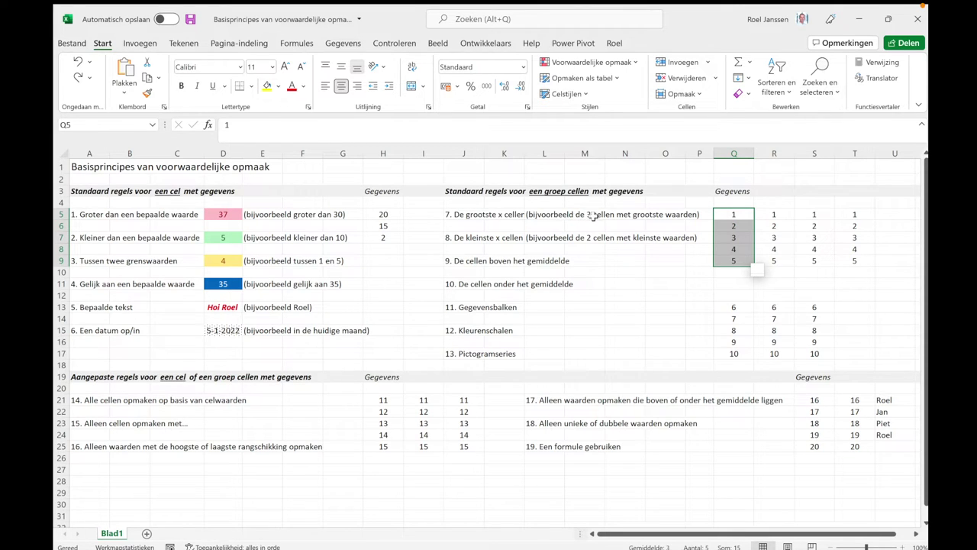
pyautogui.moveTo(734, 245)
pyautogui.click(597, 64)
pyautogui.moveTo(620, 113)
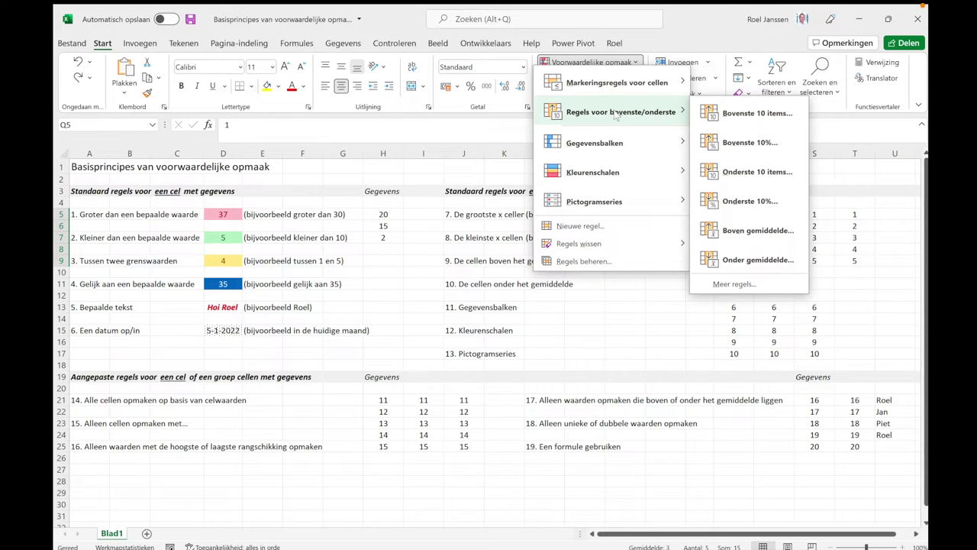
pyautogui.click(748, 114)
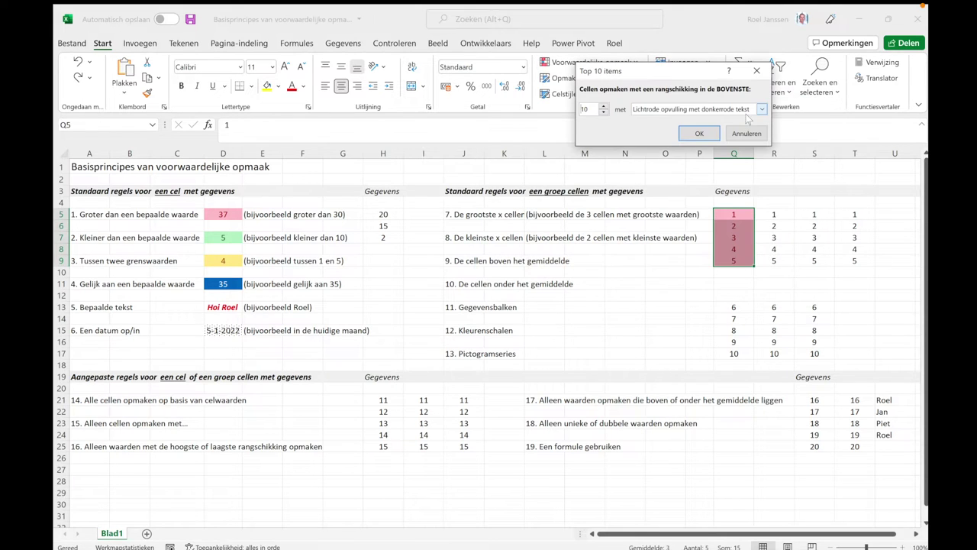
pyautogui.doubleClick(594, 107)
pyautogui.write('3')
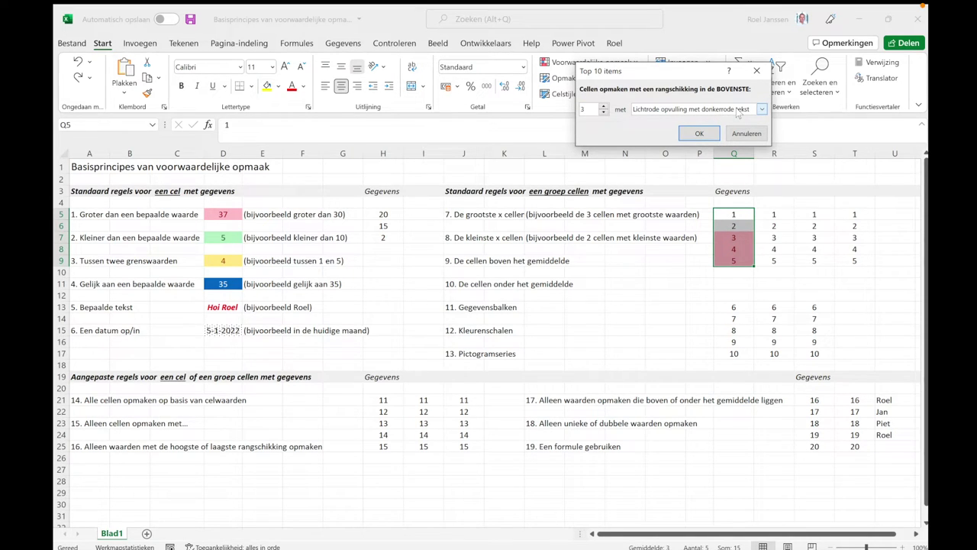
pyautogui.click(737, 110)
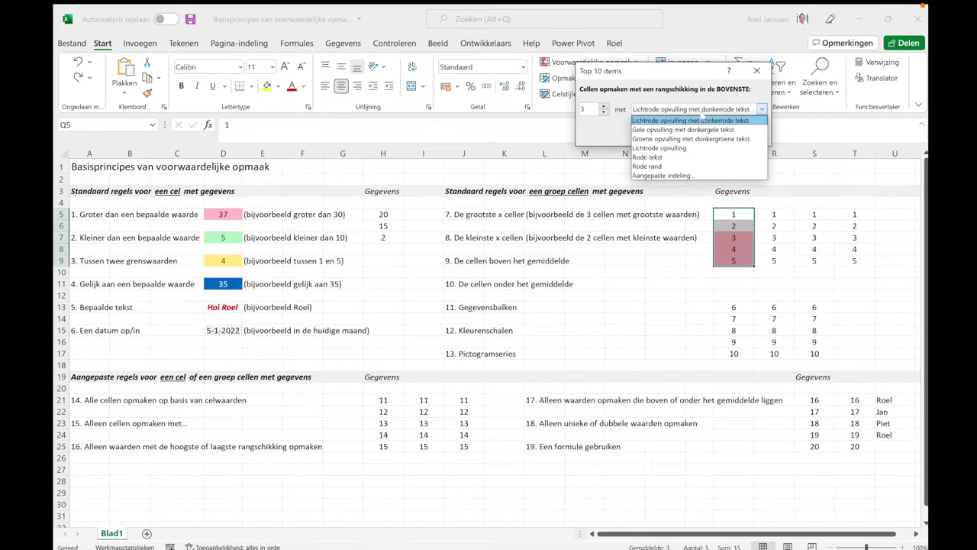
pyautogui.click(682, 125)
pyautogui.click(700, 134)
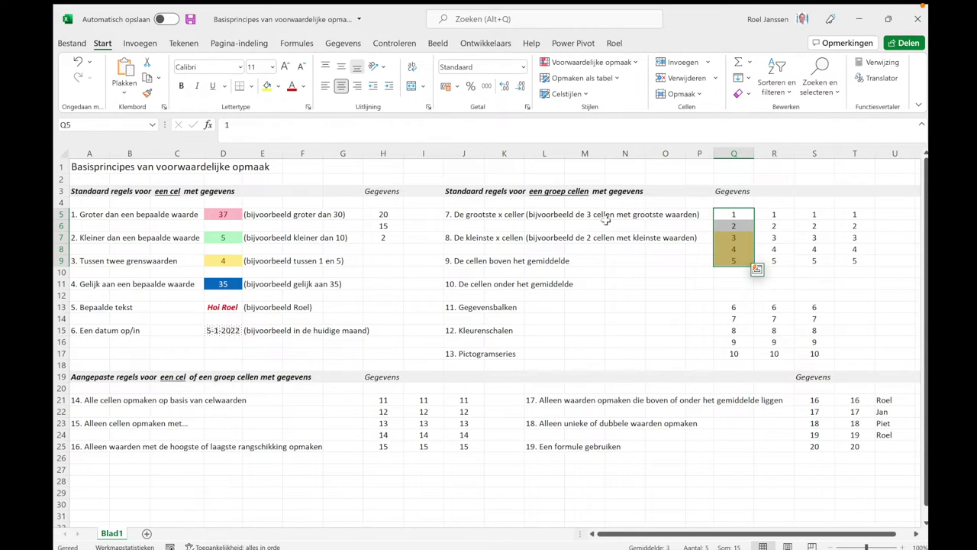
pyautogui.click(458, 249)
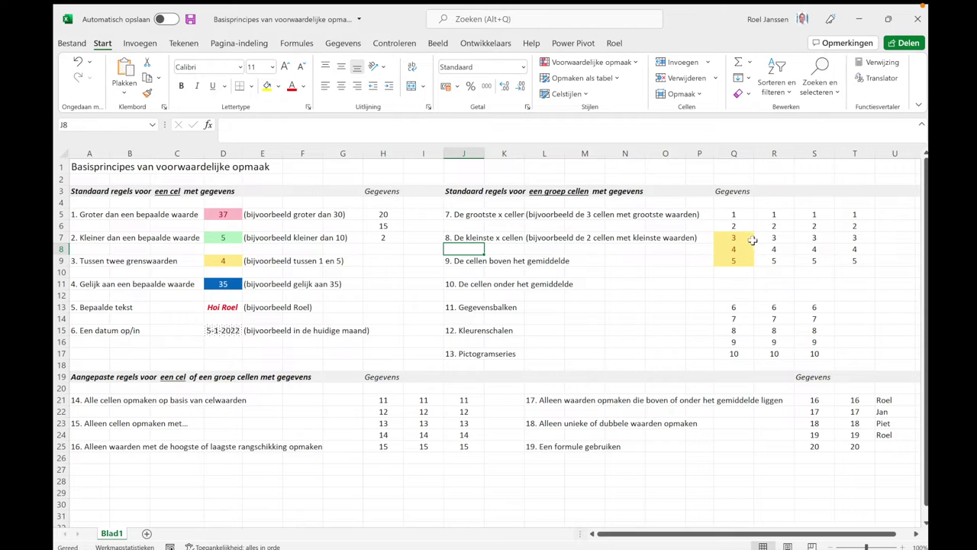
# Apply a Bottom 10 Items rule set to 2 on R5:R9 with green fill and dark green text
pyautogui.click(452, 243)
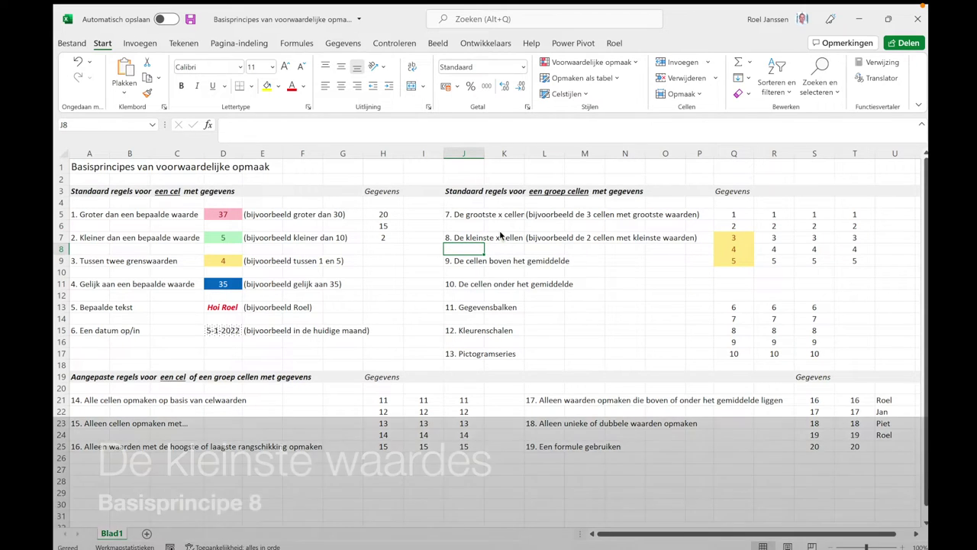
pyautogui.click(455, 238)
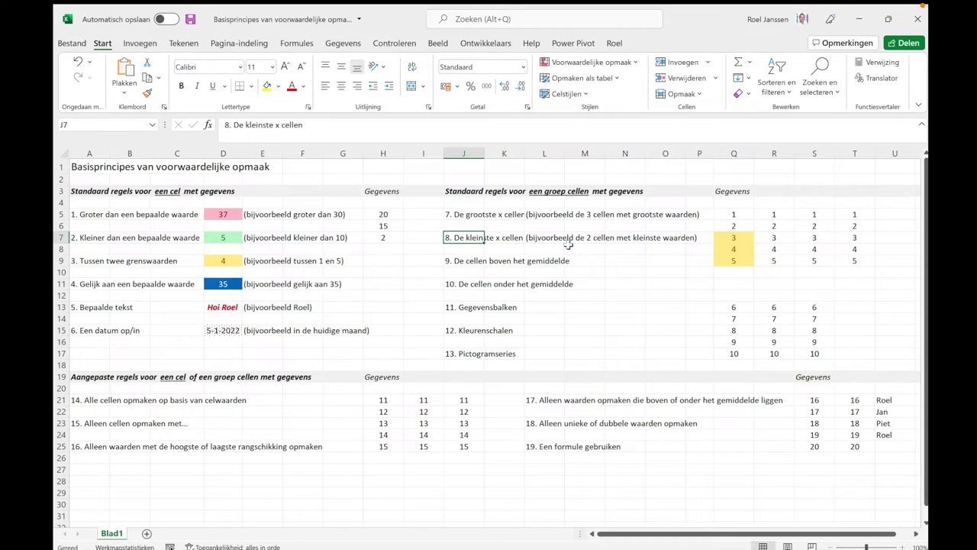
pyautogui.moveTo(774, 215); pyautogui.dragTo(775, 261)
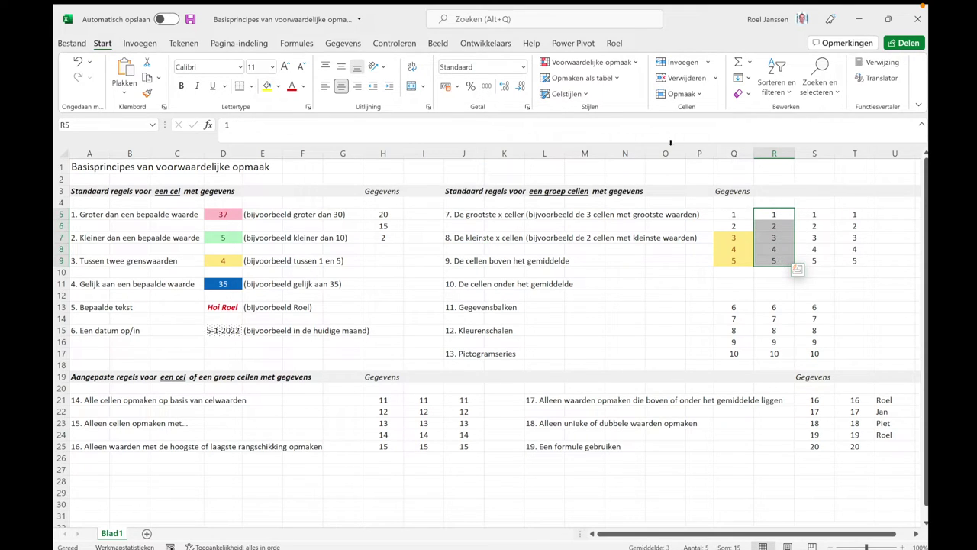
pyautogui.click(620, 66)
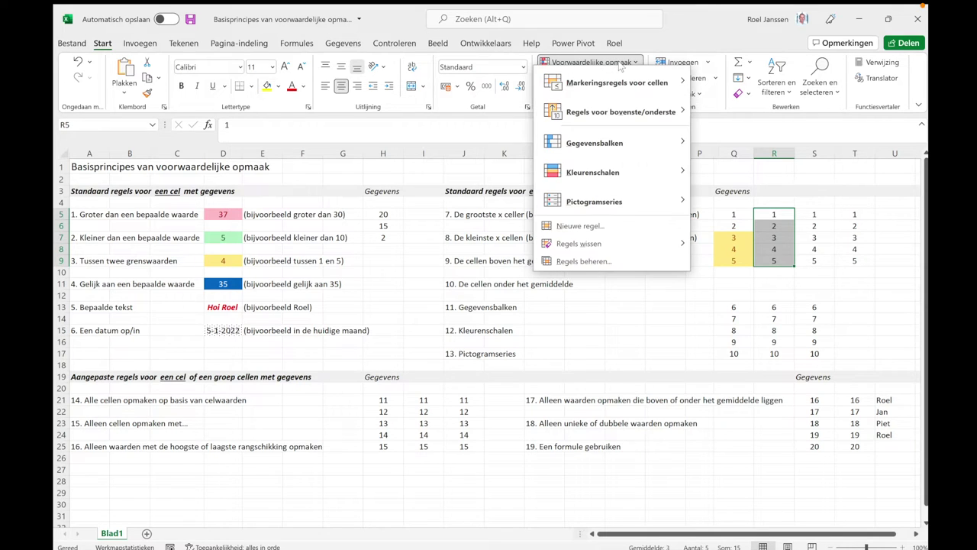
pyautogui.moveTo(615, 112)
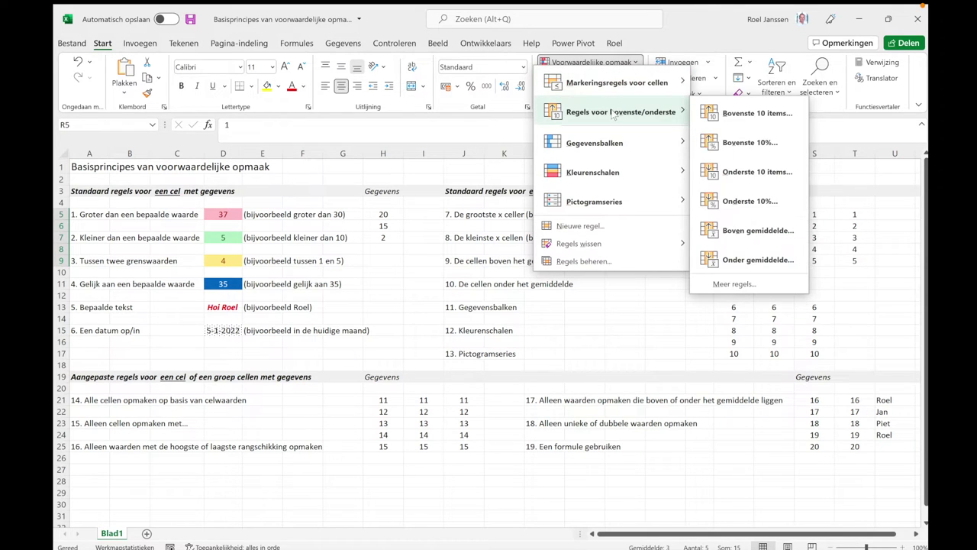
pyautogui.click(751, 173)
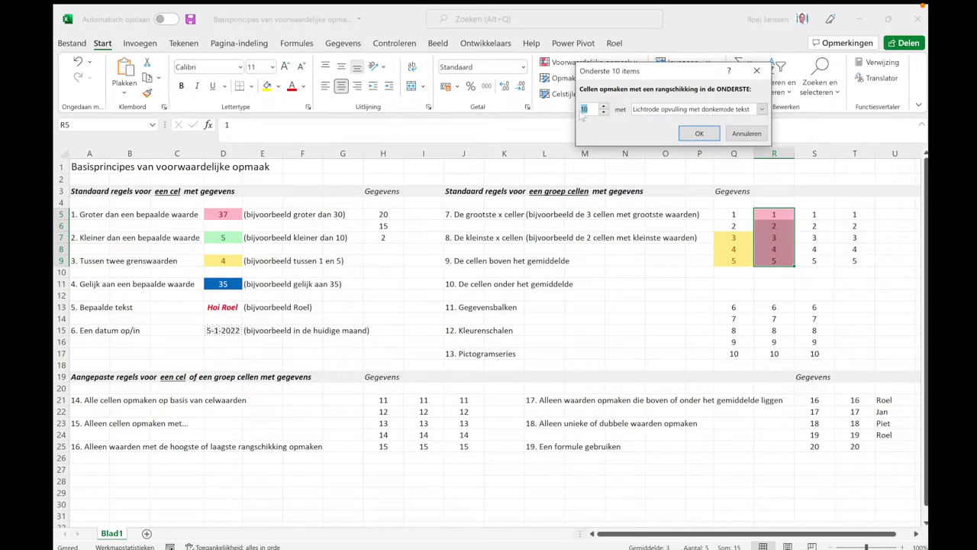
pyautogui.write('2')
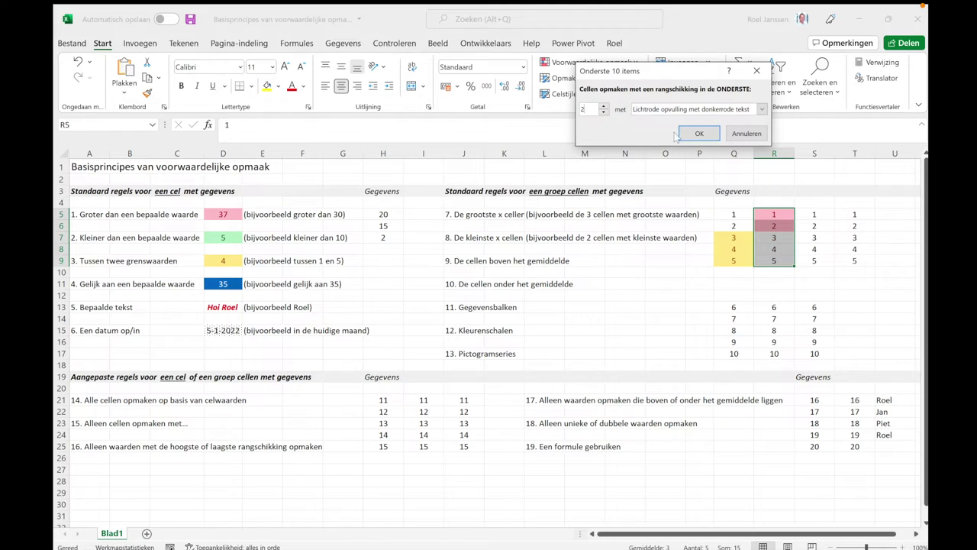
pyautogui.click(761, 109)
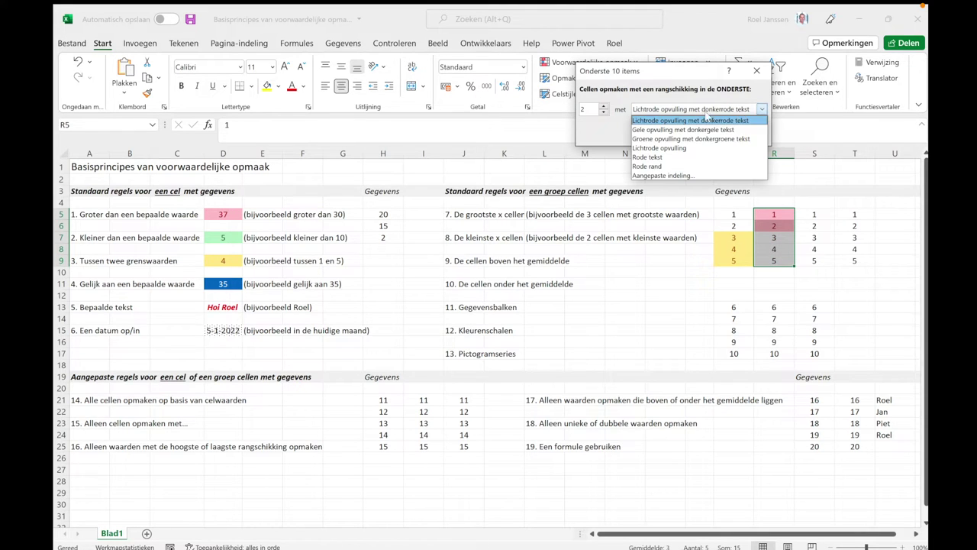
pyautogui.click(664, 139)
pyautogui.click(694, 131)
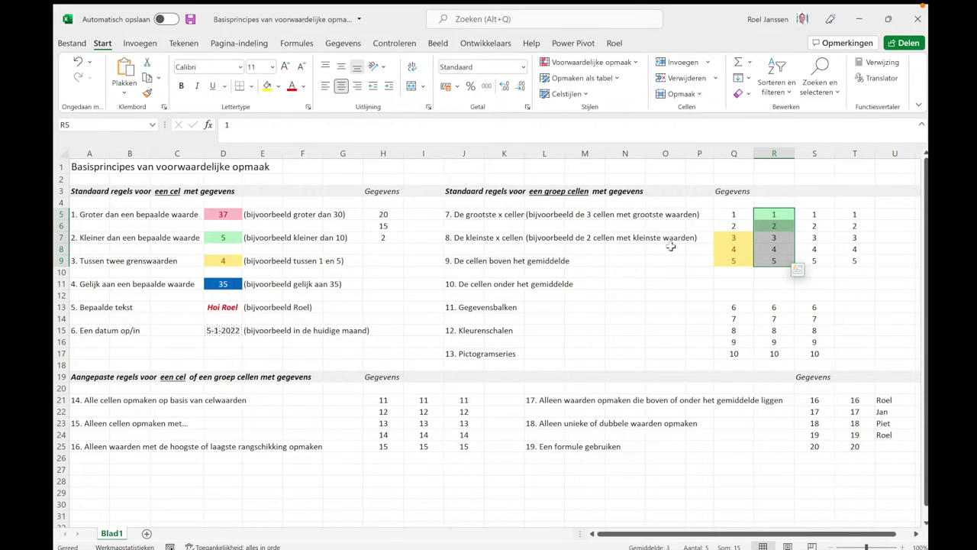
# Enter 0 in R9 so it becomes one of the two green smallest values
pyautogui.click(470, 239)
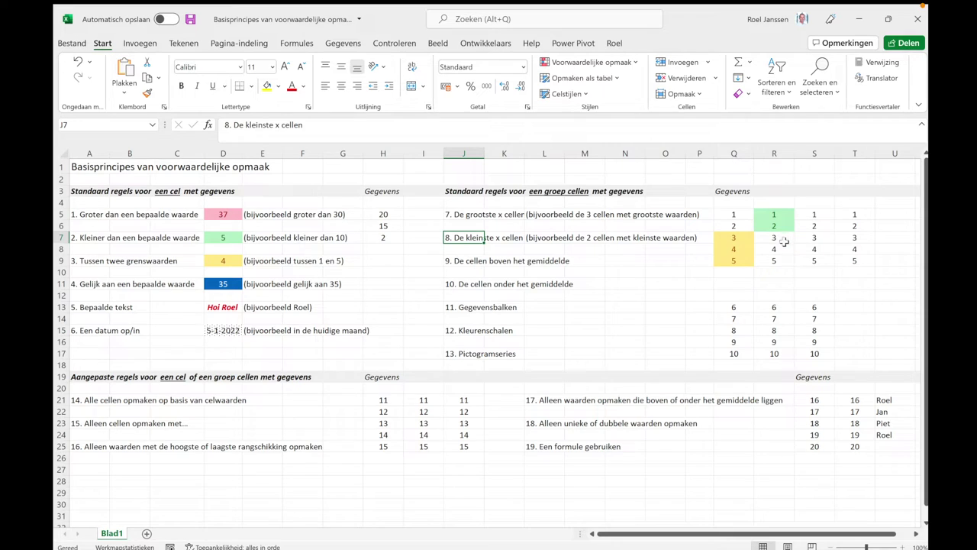
pyautogui.click(776, 261)
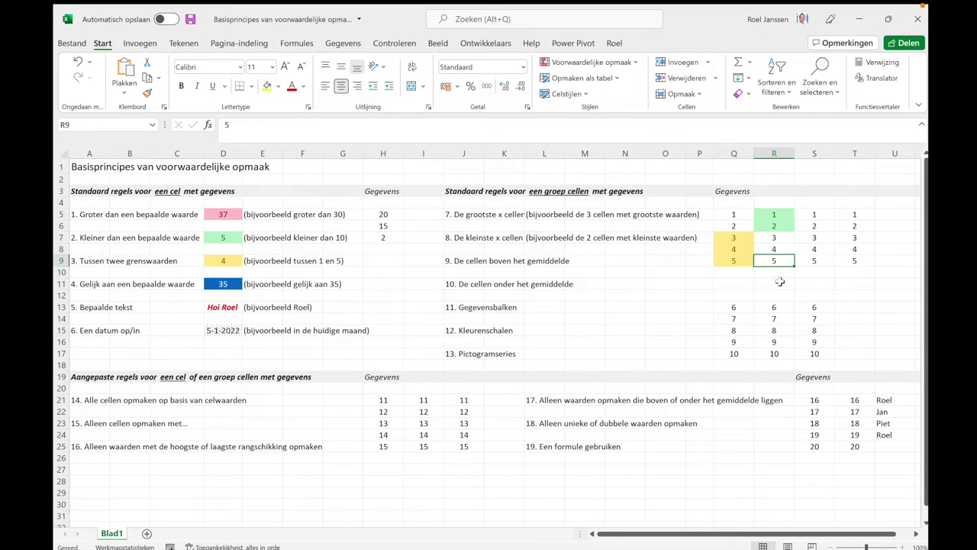
pyautogui.write('0')
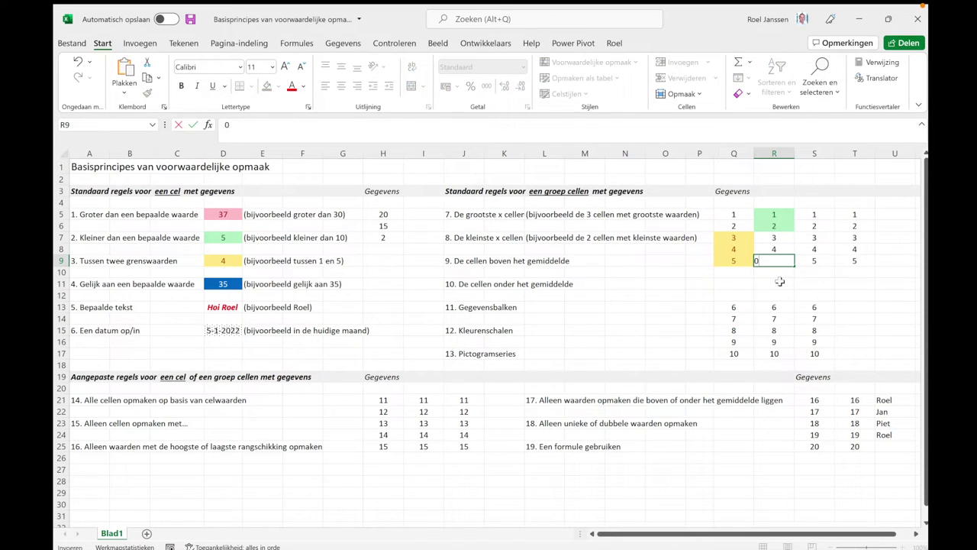
pyautogui.press('Return')
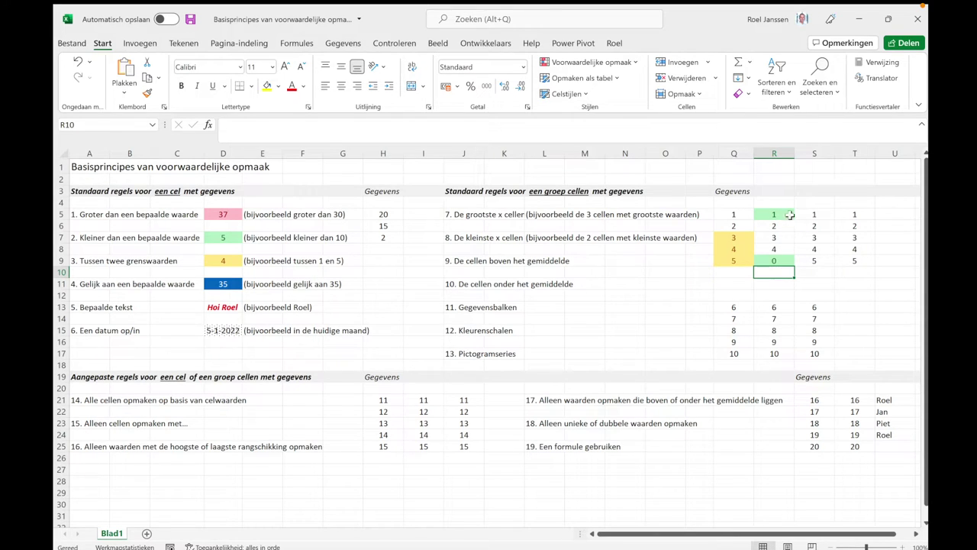
pyautogui.click(452, 271)
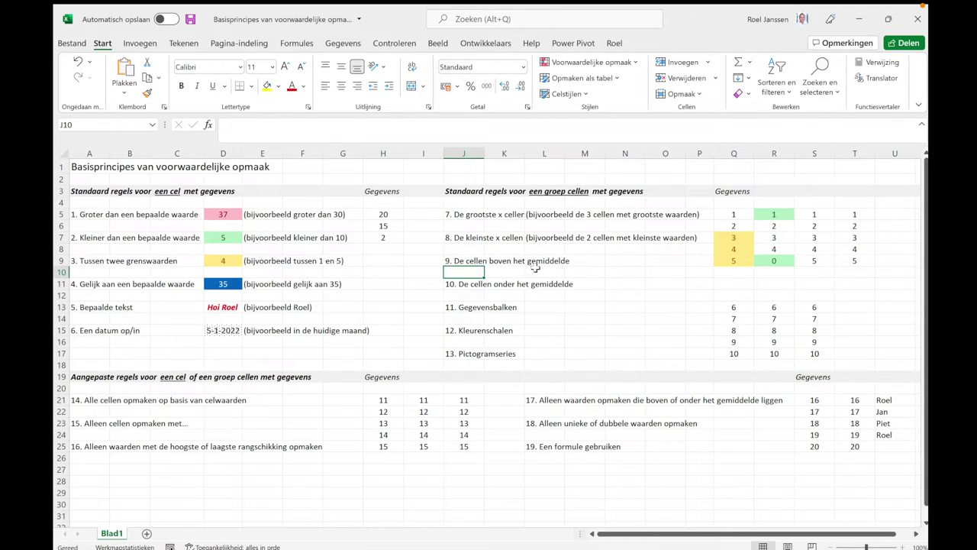
# Apply an Above Average rule to S5:S9 with the default light red fill and dark red text
pyautogui.click(456, 260)
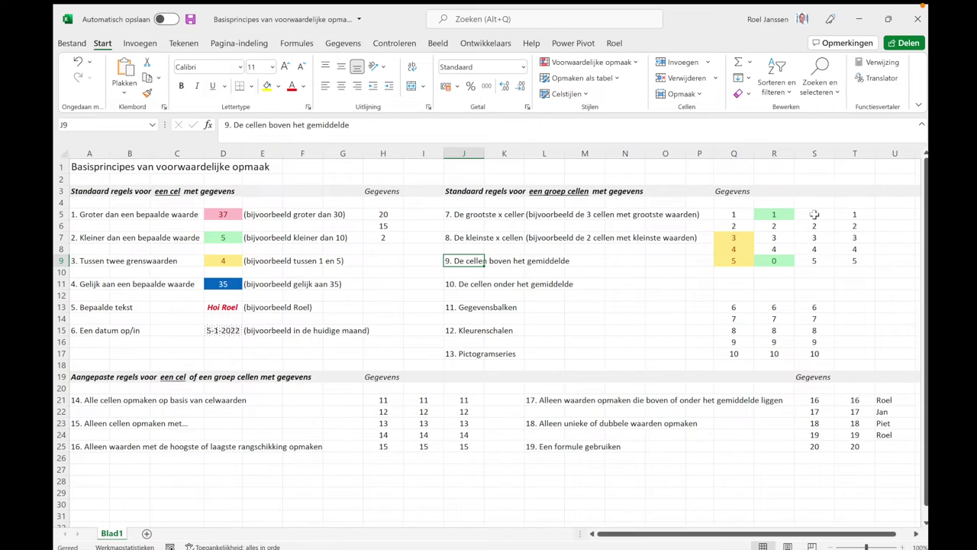
pyautogui.moveTo(815, 215); pyautogui.dragTo(815, 261)
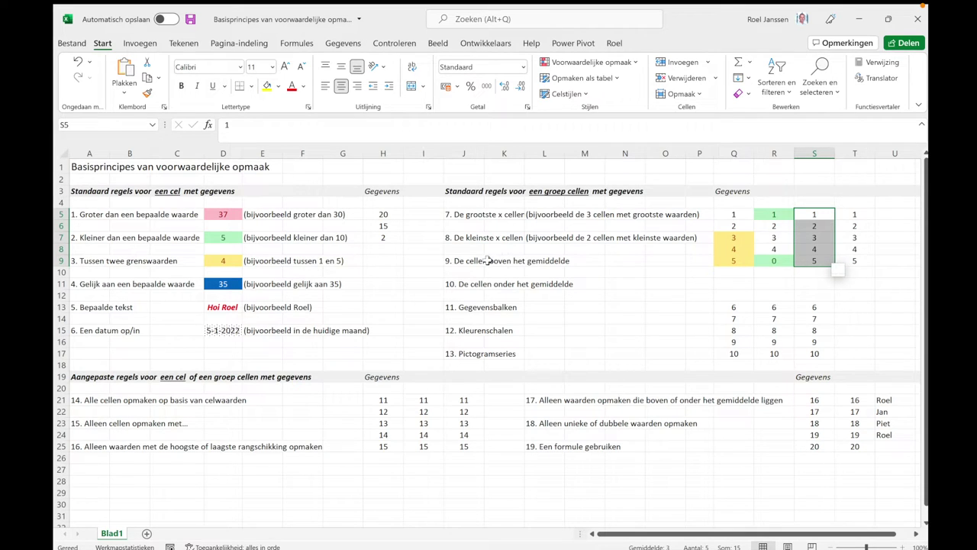
pyautogui.click(595, 62)
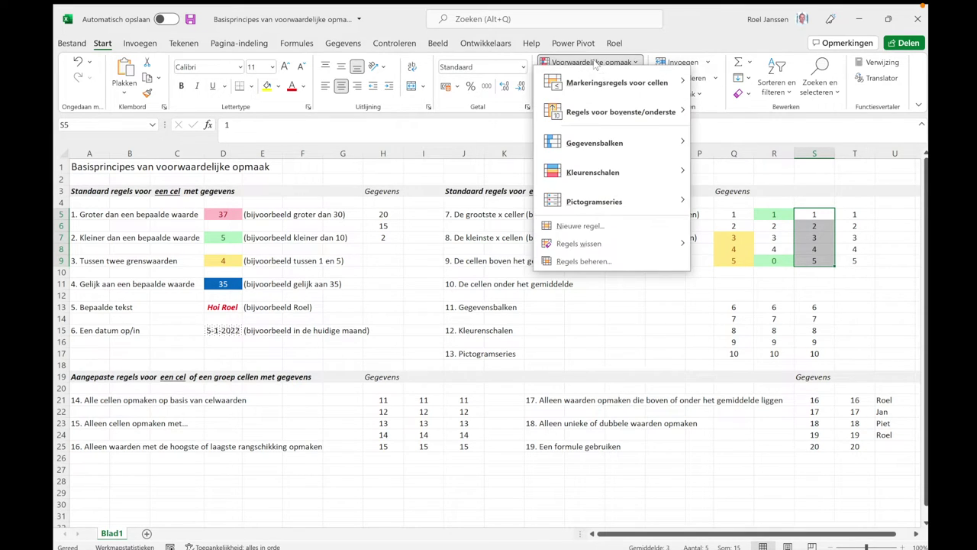
pyautogui.moveTo(620, 111)
pyautogui.click(745, 230)
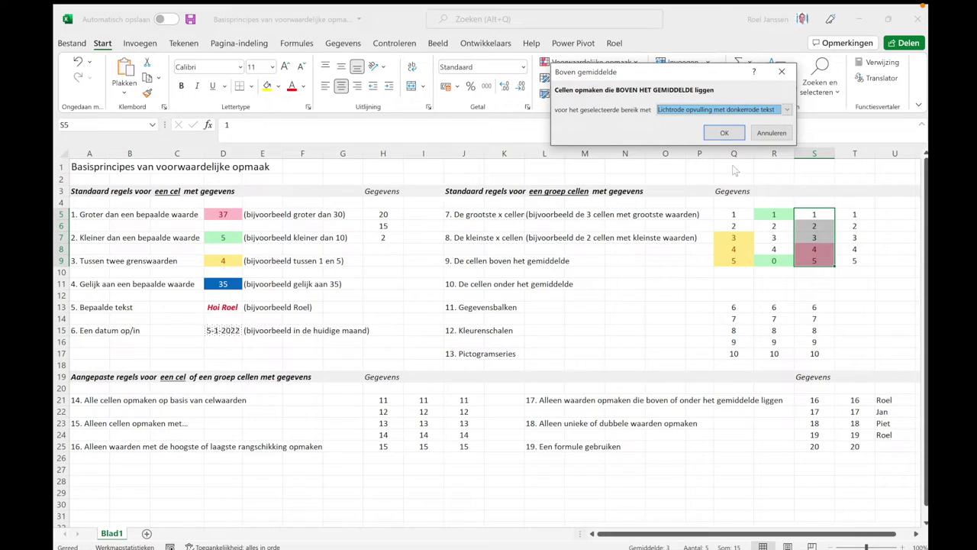
pyautogui.click(725, 133)
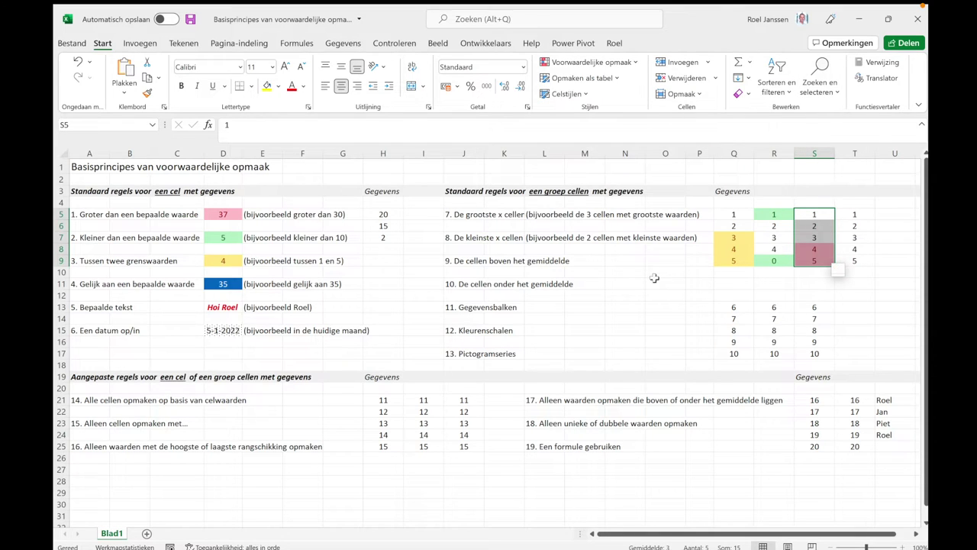
pyautogui.click(626, 261)
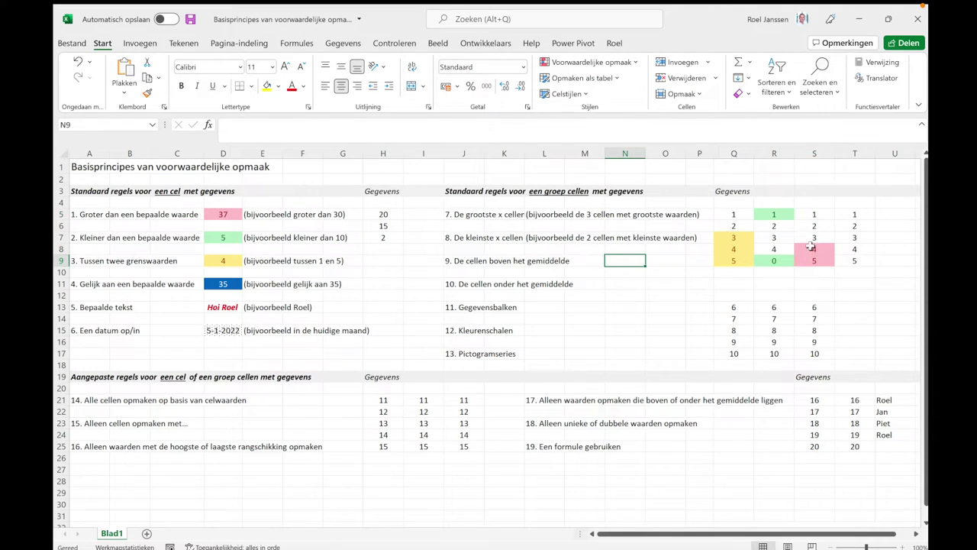
# Enter =GEMIDDELDE(S5:S9) in N9 so it shows the average 3
pyautogui.write('=')
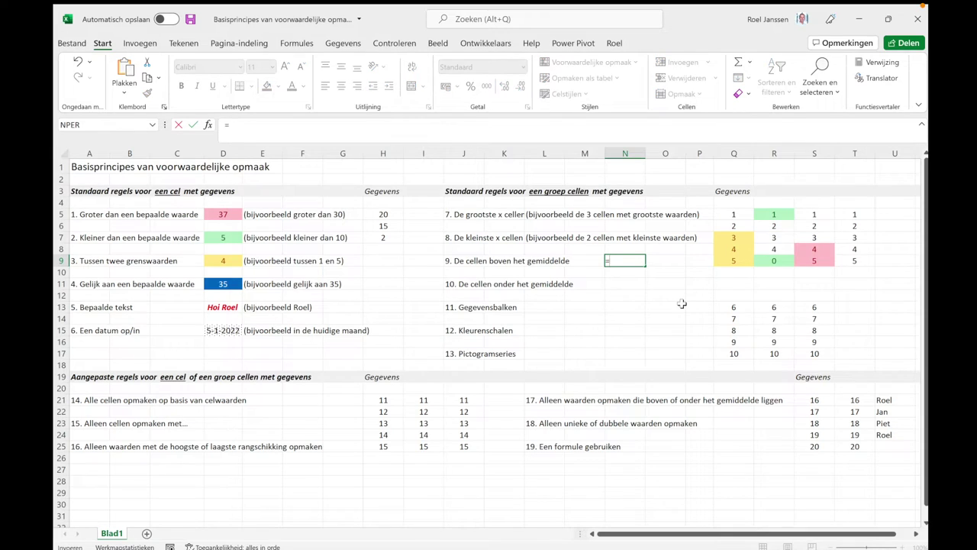
pyautogui.write('gemiddelde')
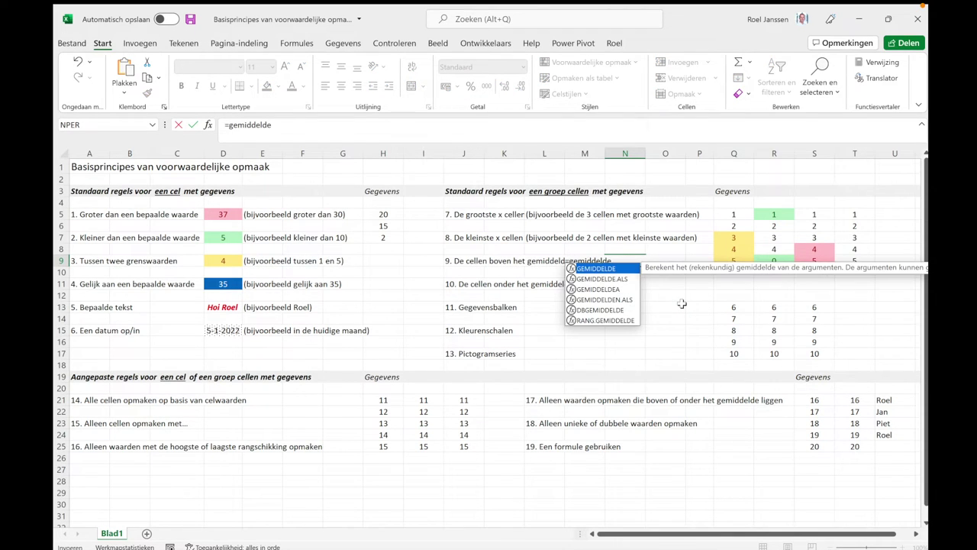
pyautogui.write('(')
pyautogui.moveTo(814, 216); pyautogui.dragTo(816, 261)
pyautogui.write(')')
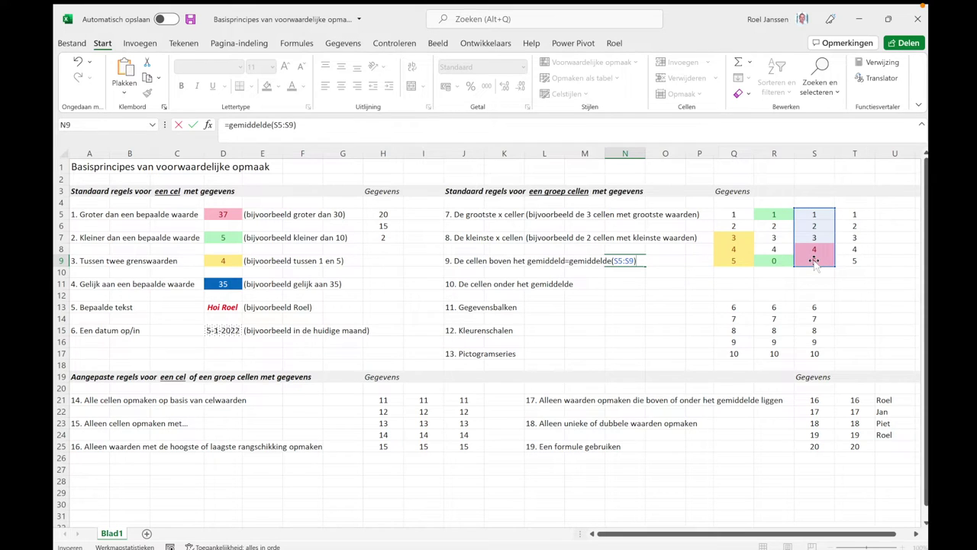
pyautogui.hotkey('ctrl', 'Return')
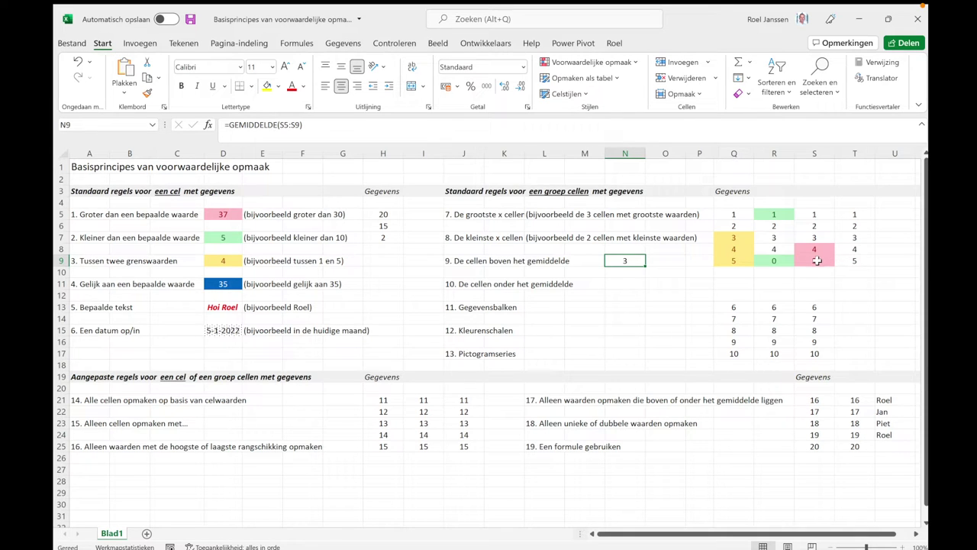
pyautogui.click(450, 283)
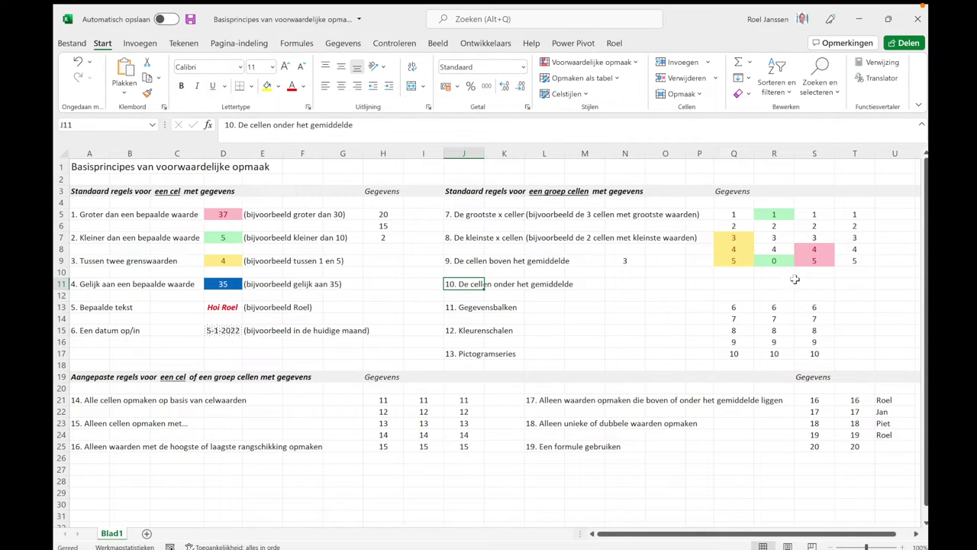
pyautogui.moveTo(846, 217); pyautogui.dragTo(853, 259)
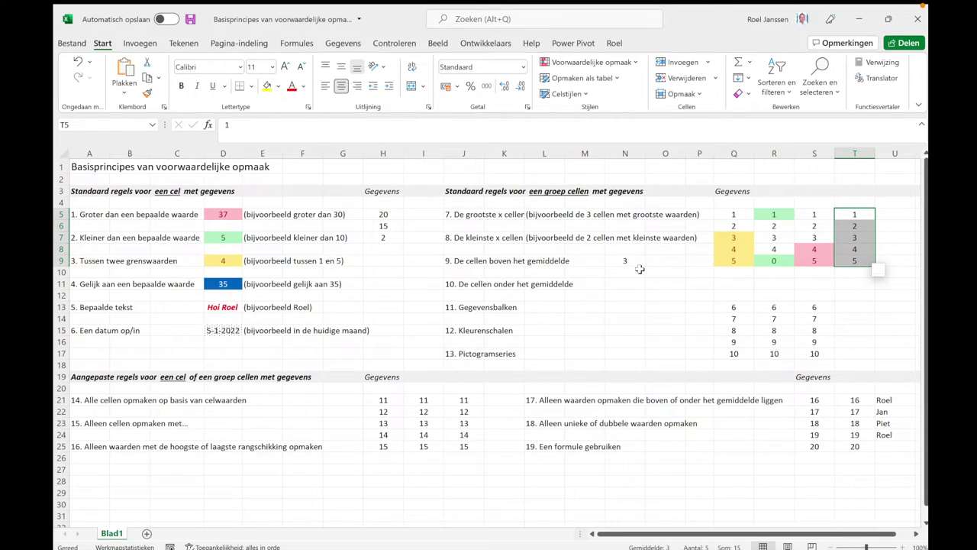
# Add a Below Average rule to T5:T9 and put =GEMIDDELDE(T5:T9) in N11
pyautogui.click(588, 62)
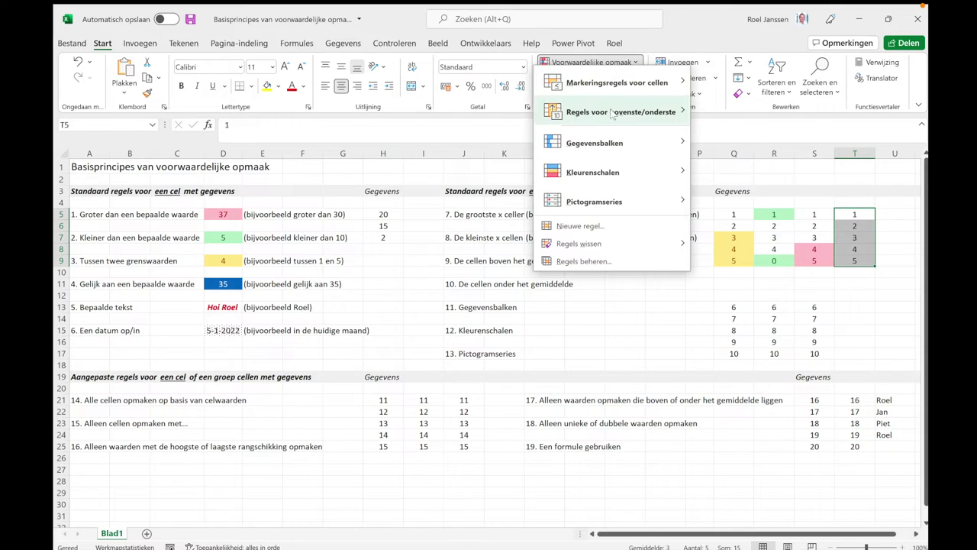
pyautogui.moveTo(620, 112)
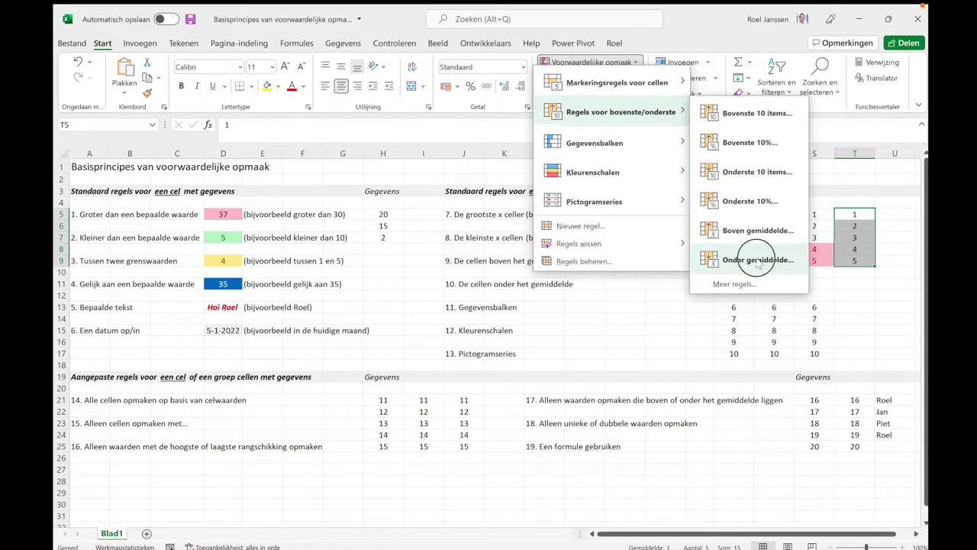
pyautogui.click(758, 261)
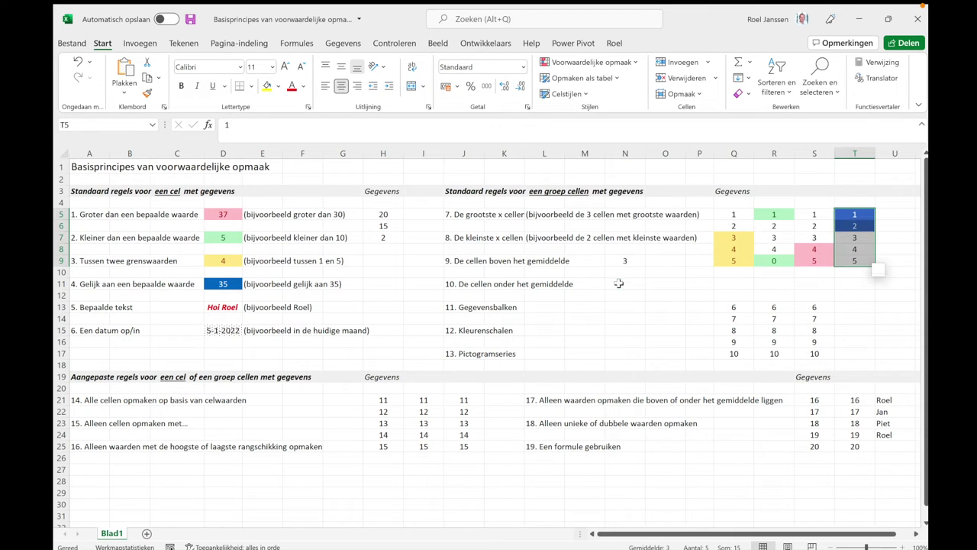
pyautogui.write('=')
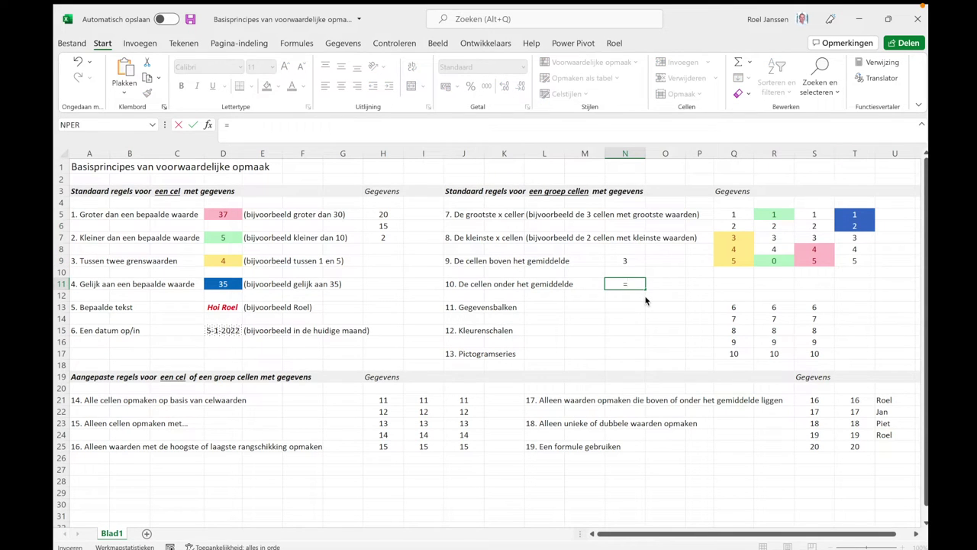
pyautogui.write('Gemiddelde(')
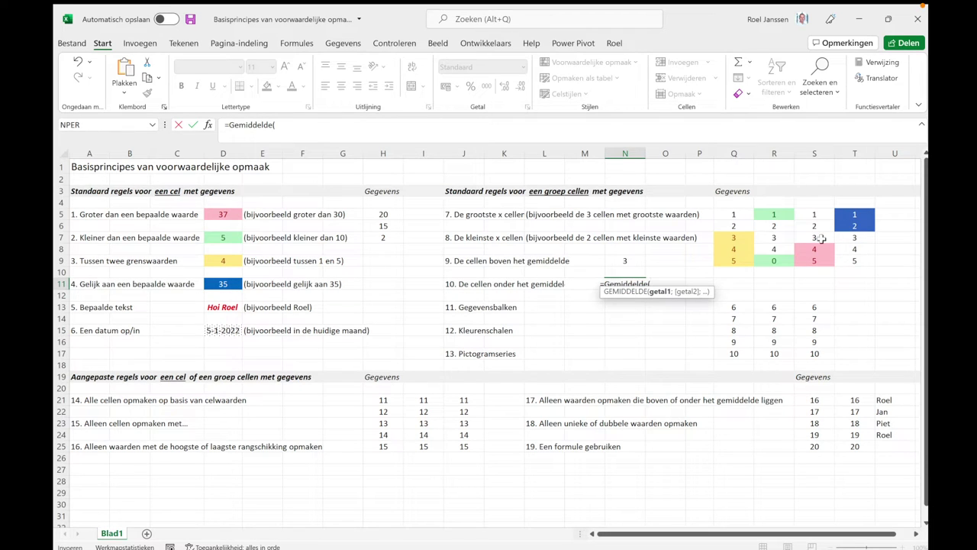
pyautogui.moveTo(854, 215); pyautogui.dragTo(853, 258)
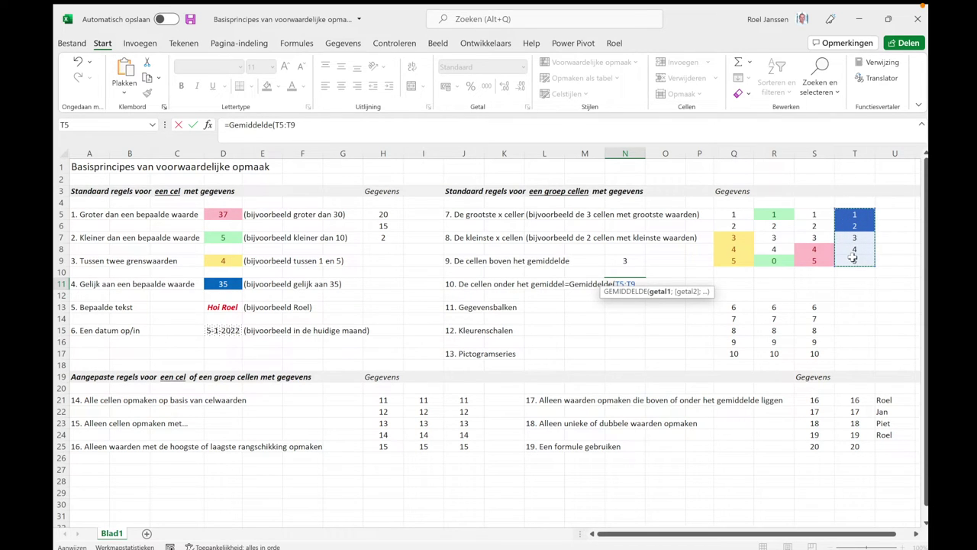
pyautogui.write(')')
pyautogui.press('Return')
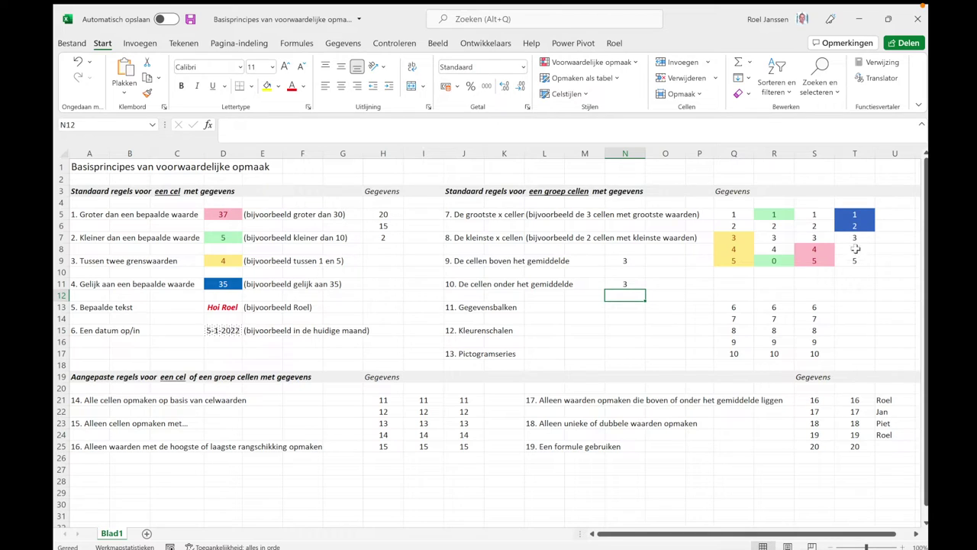
# Change T5 from 1 to 5 and check that N11's average updates to 3,8
pyautogui.click(855, 216)
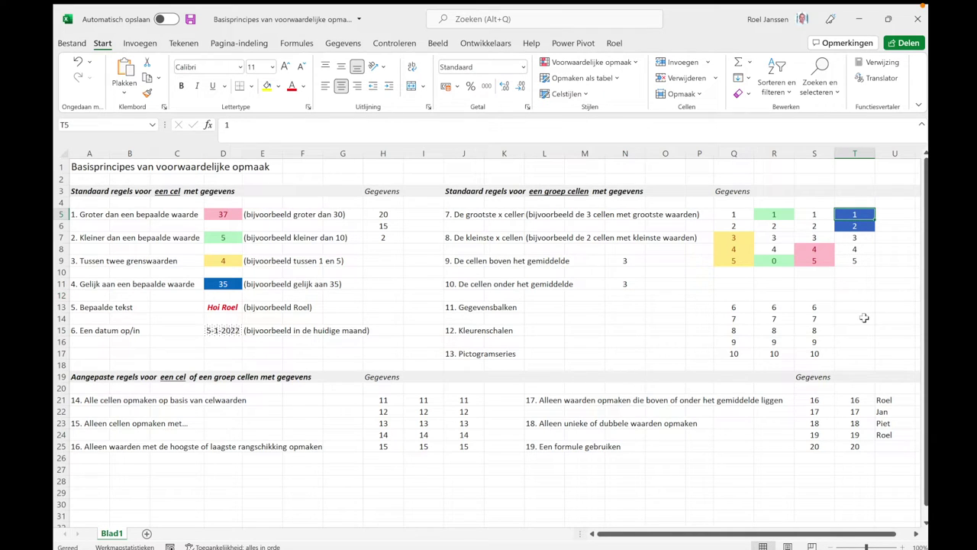
pyautogui.write('5')
pyautogui.press('Return')
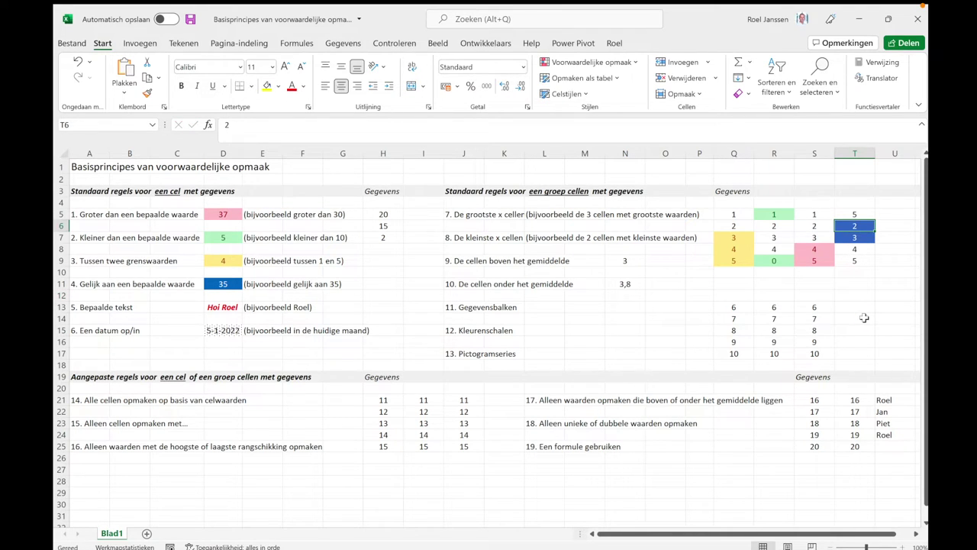
pyautogui.click(620, 285)
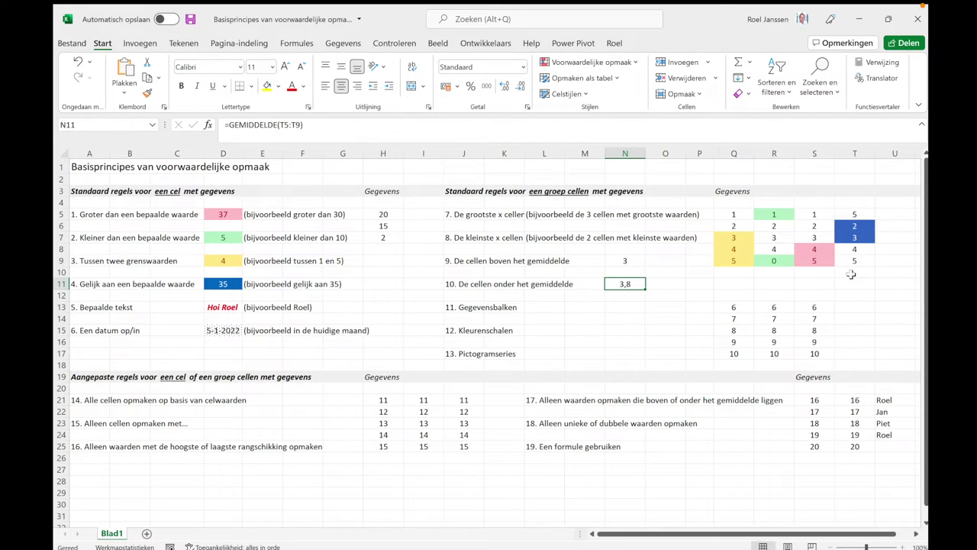
pyautogui.click(447, 311)
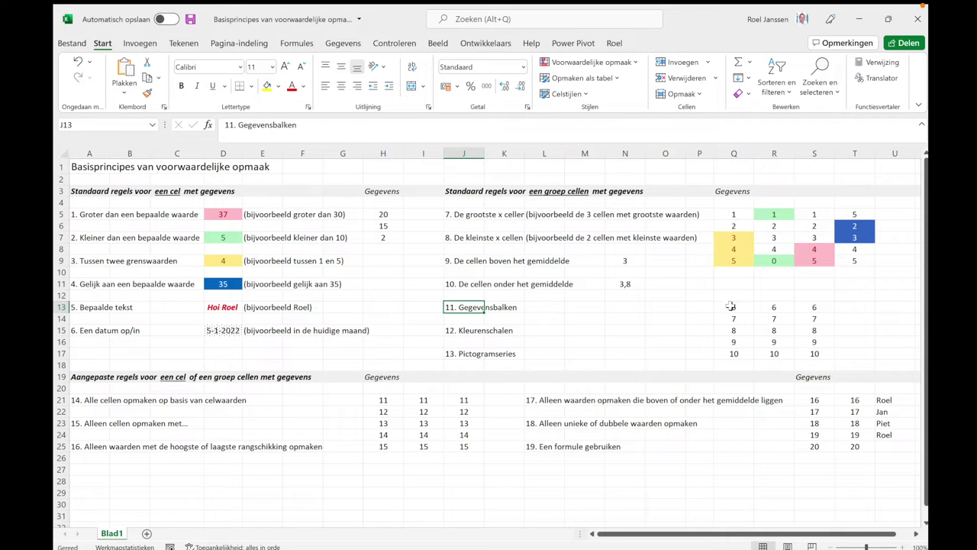
# Apply magenta solid-fill data bars to Q13:Q17
pyautogui.moveTo(733, 307); pyautogui.dragTo(731, 352)
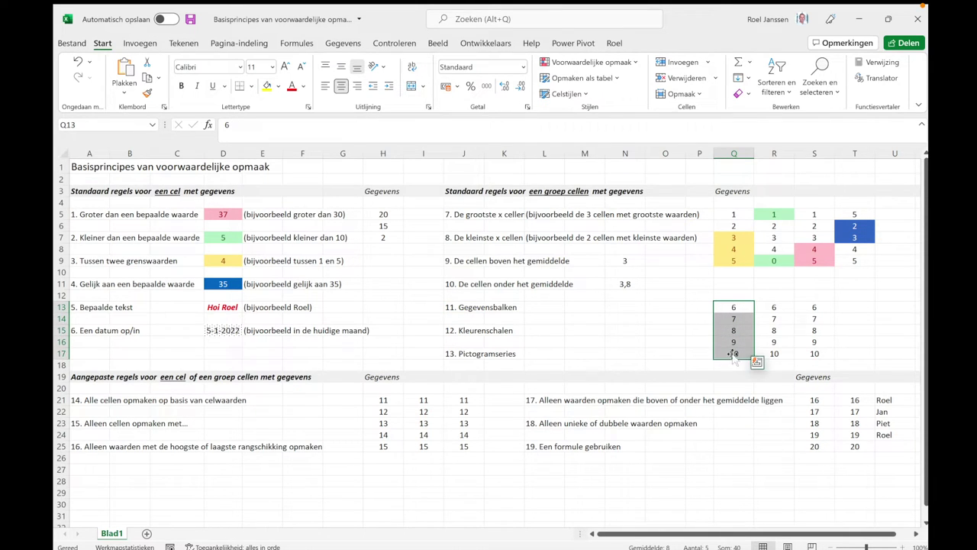
pyautogui.click(605, 67)
pyautogui.moveTo(595, 143)
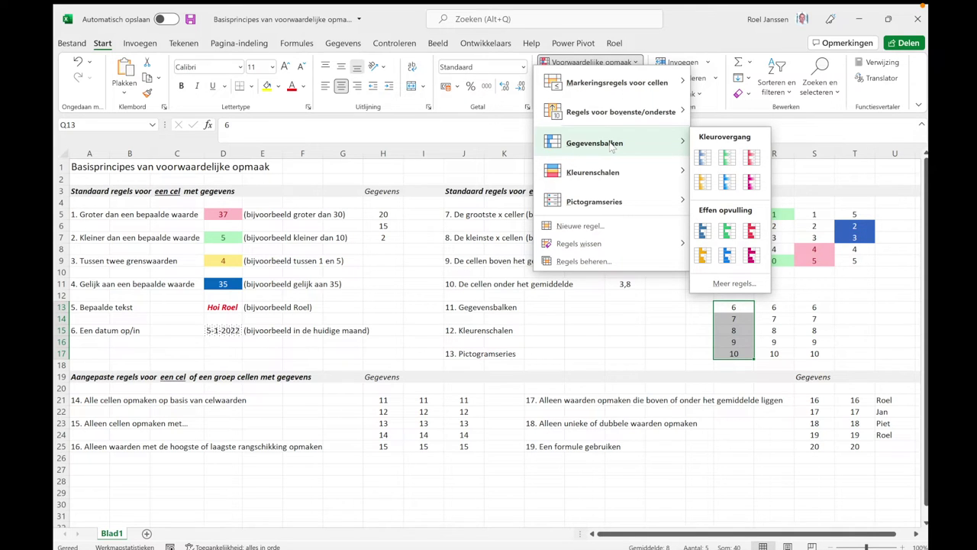
pyautogui.click(752, 258)
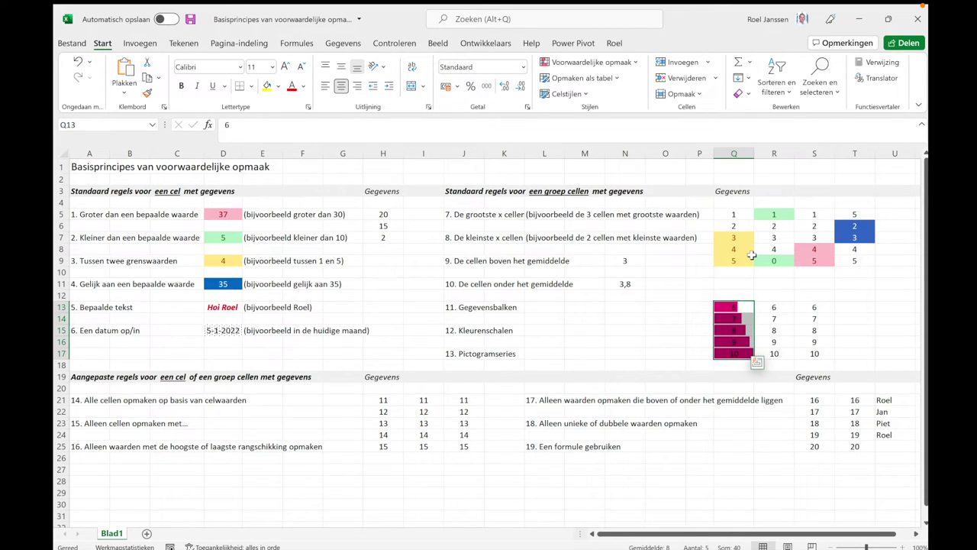
pyautogui.click(669, 317)
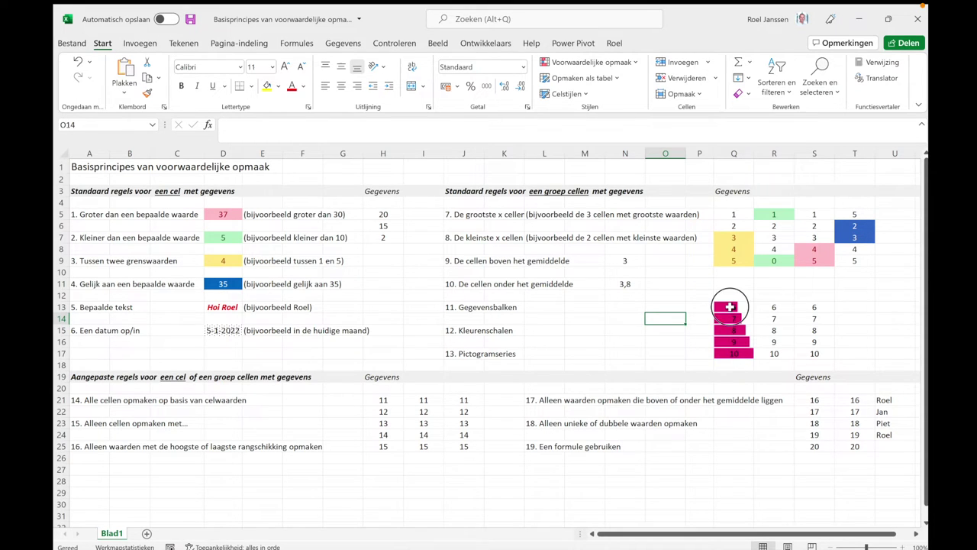
# Change Q13 to 10 and Q15 to 2 so the data bars resize
pyautogui.click(730, 306)
pyautogui.write('10')
pyautogui.press('Return')
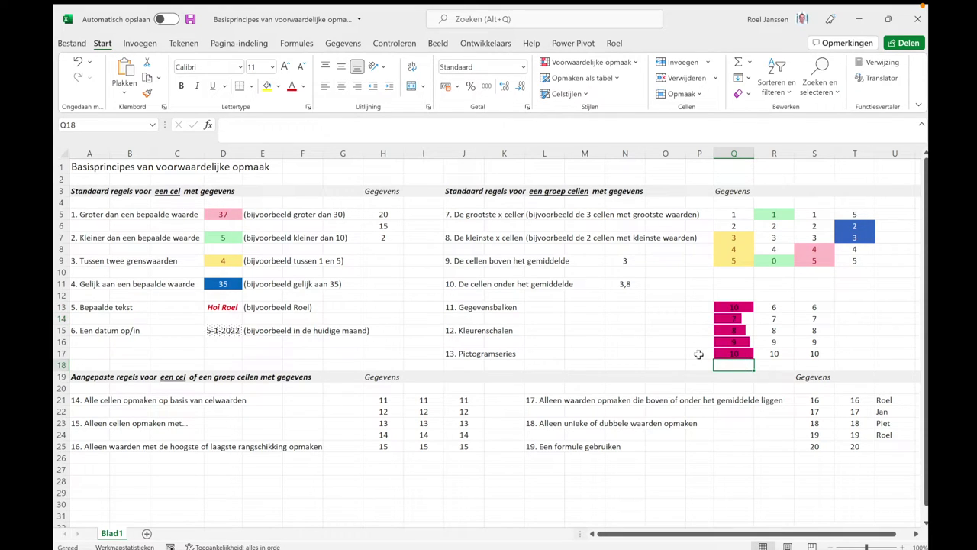
pyautogui.click(723, 353)
pyautogui.click(723, 330)
pyautogui.write('2')
pyautogui.press('Return')
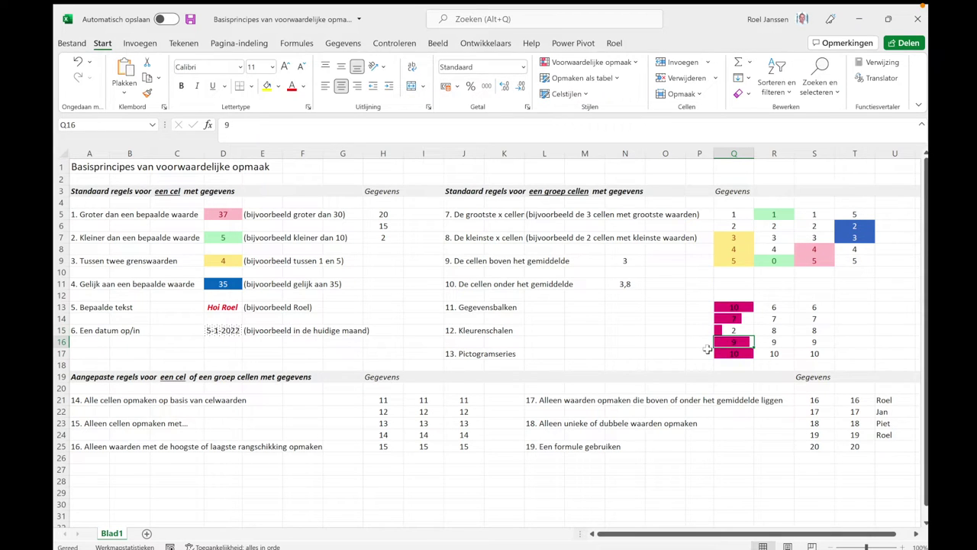
pyautogui.click(698, 333)
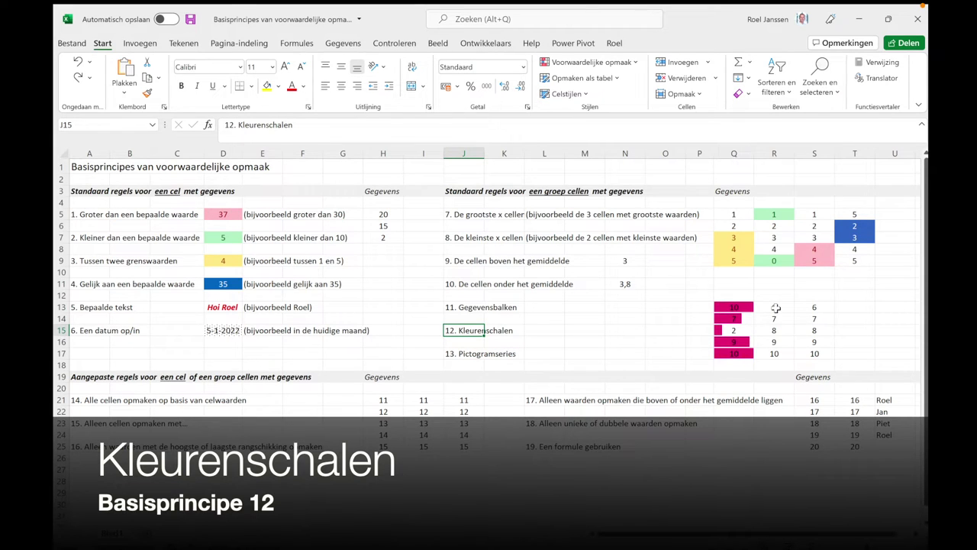
# Shade R13:R17 with the green-yellow-red colour scale, from 6 red to 10 green
pyautogui.moveTo(777, 306); pyautogui.dragTo(777, 353)
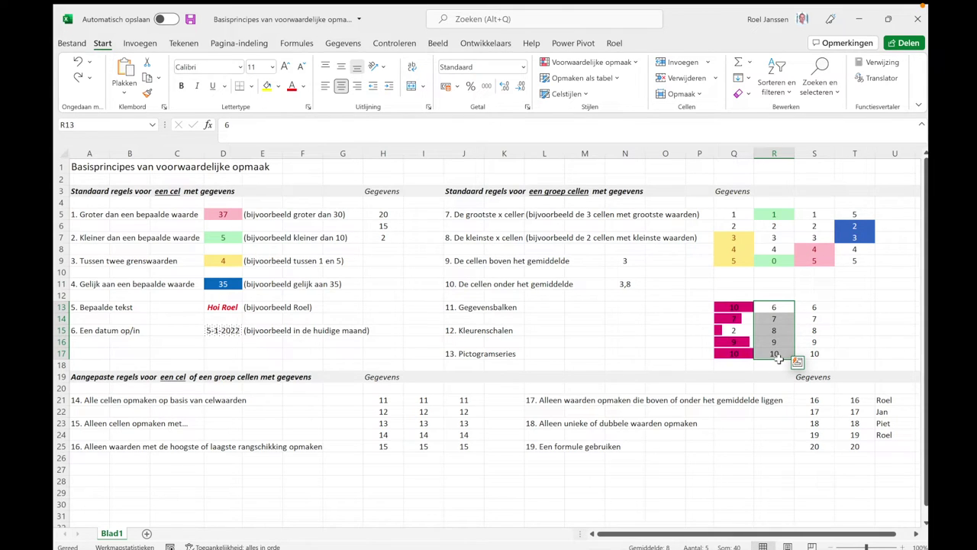
pyautogui.click(604, 62)
pyautogui.moveTo(592, 172)
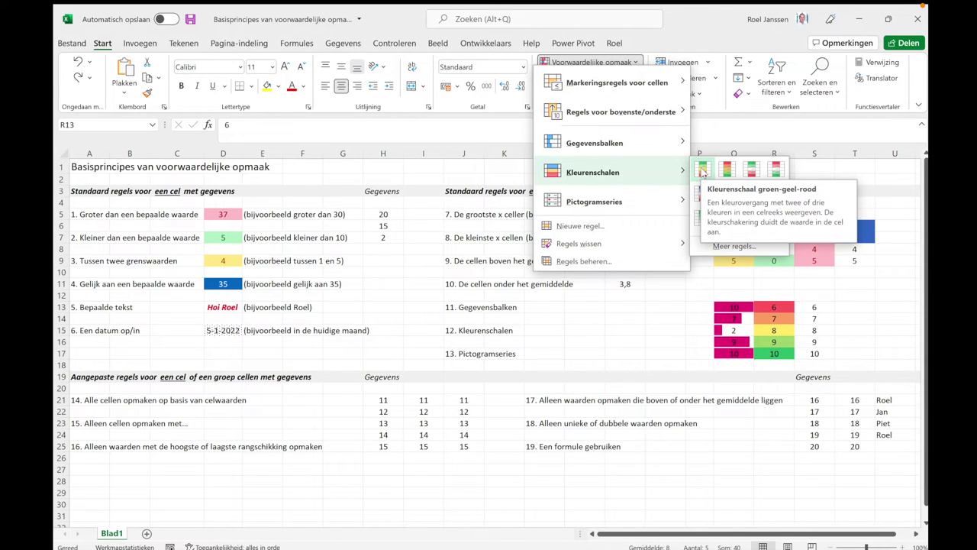
pyautogui.click(702, 171)
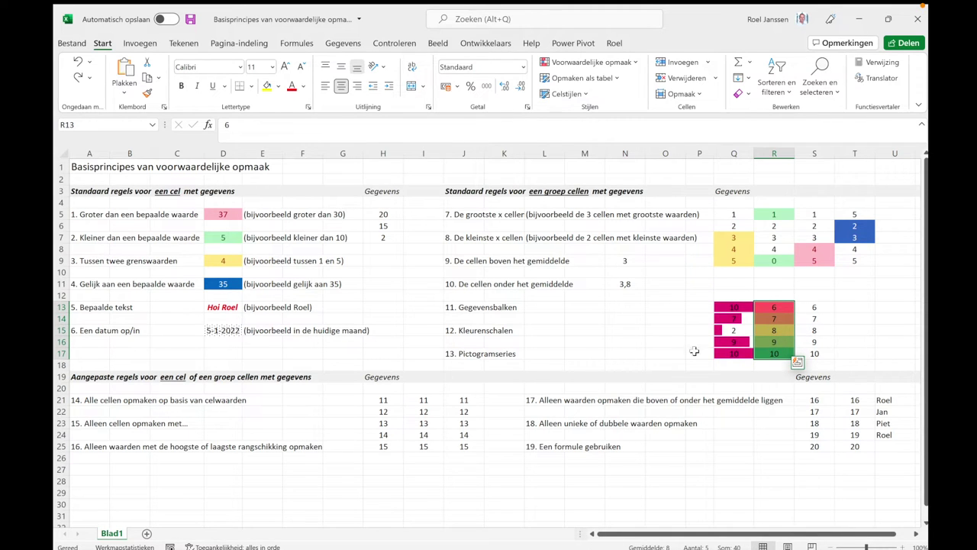
pyautogui.click(535, 327)
pyautogui.click(453, 355)
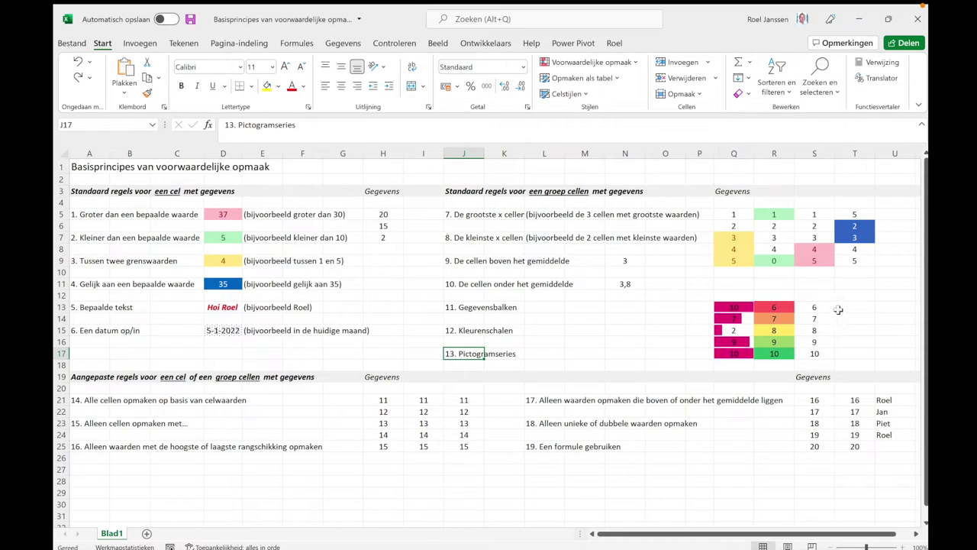
# Mark S13:S17 with an arrow icon set
pyautogui.moveTo(815, 306); pyautogui.dragTo(815, 353)
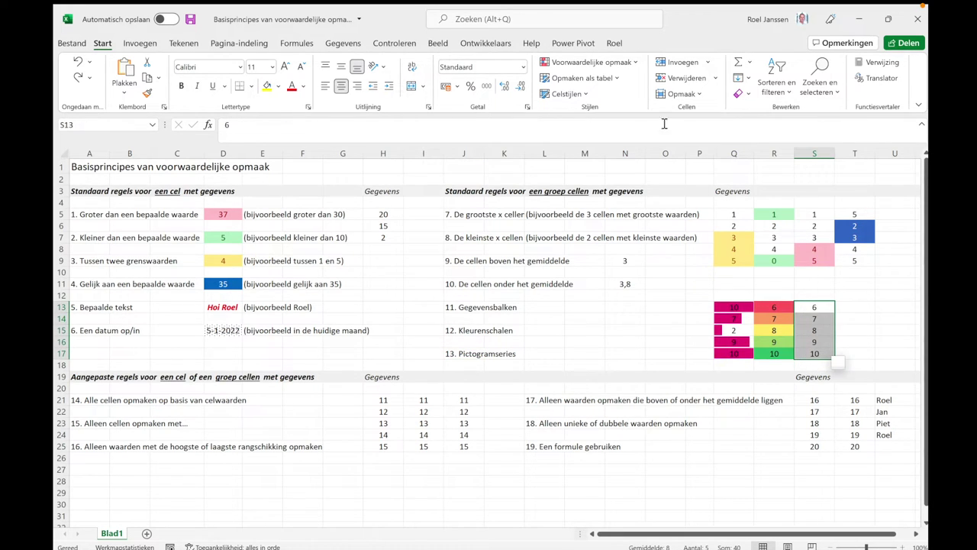
pyautogui.click(616, 65)
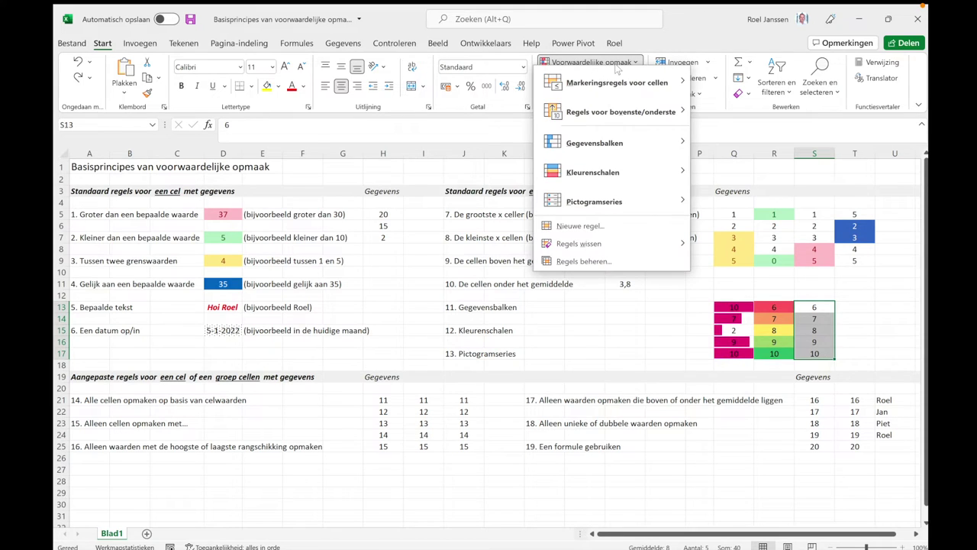
pyautogui.moveTo(594, 201)
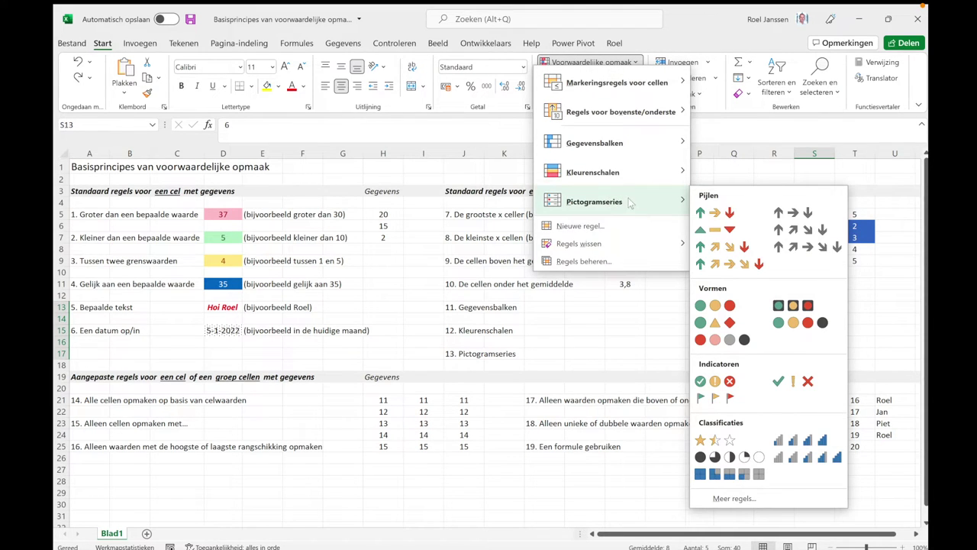
pyautogui.click(717, 213)
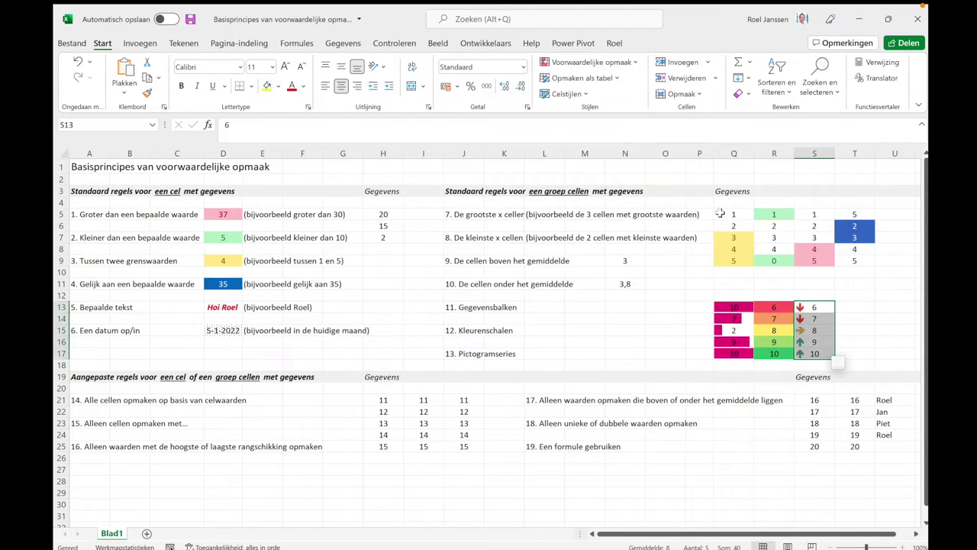
pyautogui.click(878, 307)
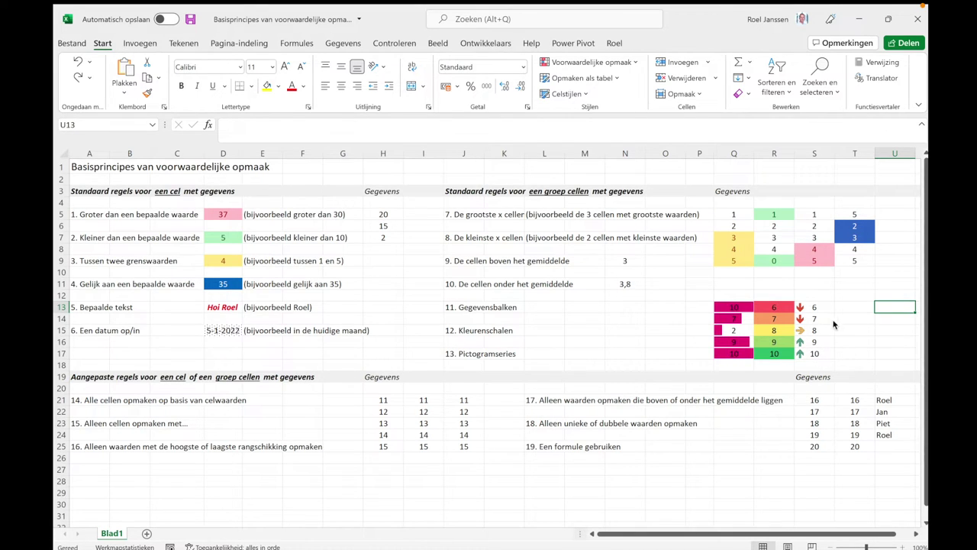
# Switch S13:S17 to the five coloured arrows icon set
pyautogui.moveTo(819, 309); pyautogui.dragTo(818, 355)
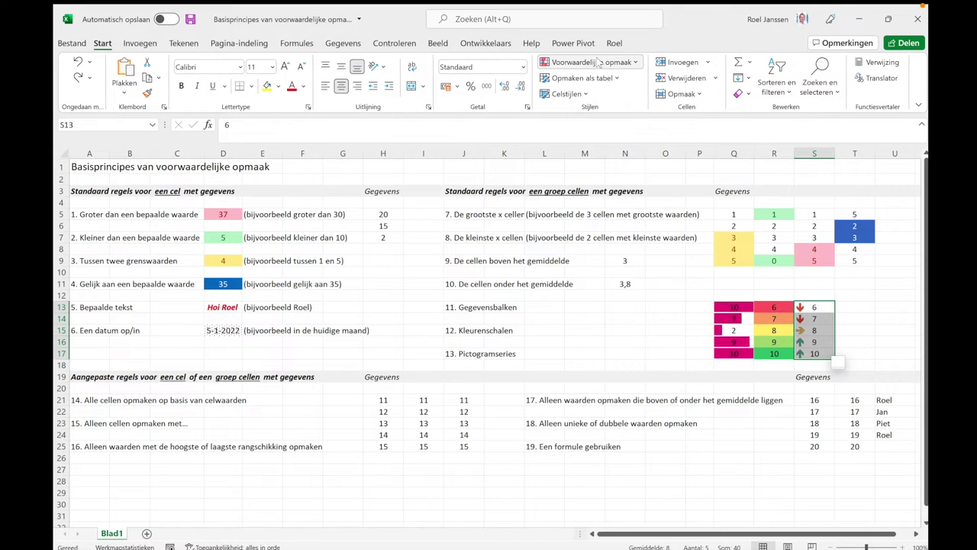
pyautogui.click(600, 63)
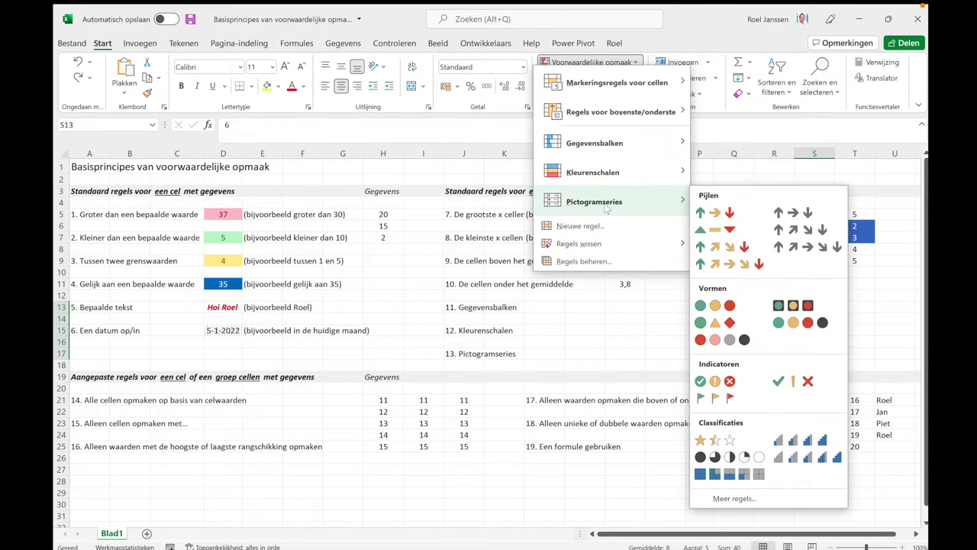
pyautogui.moveTo(603, 202)
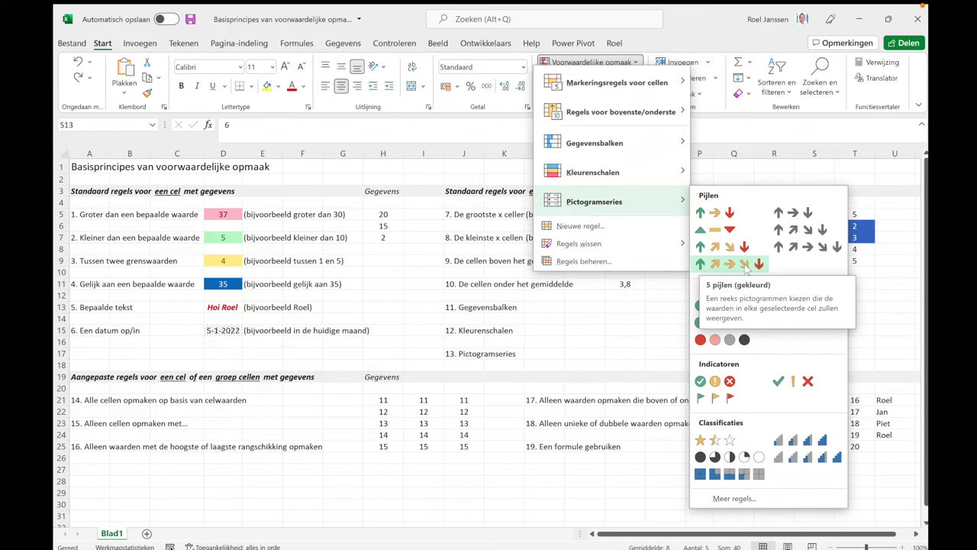
pyautogui.click(746, 263)
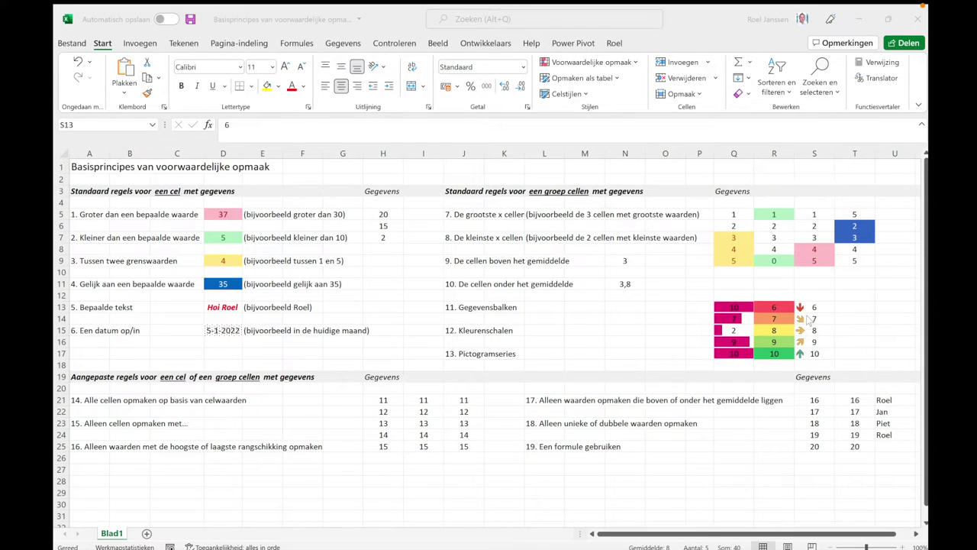
pyautogui.moveTo(804, 309); pyautogui.dragTo(814, 354)
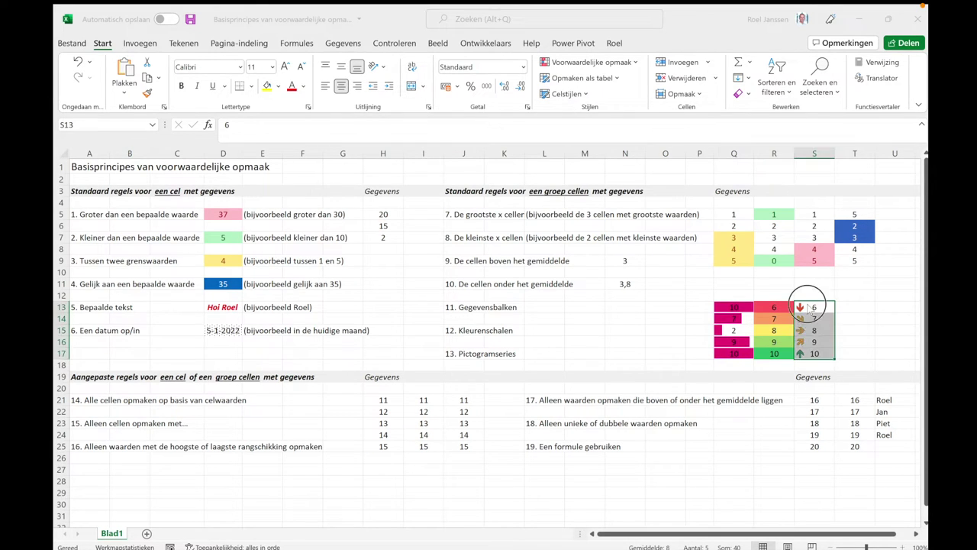
# Replace the S13:S17 arrows with the four traffic-light icon set
pyautogui.click(601, 64)
pyautogui.moveTo(594, 201)
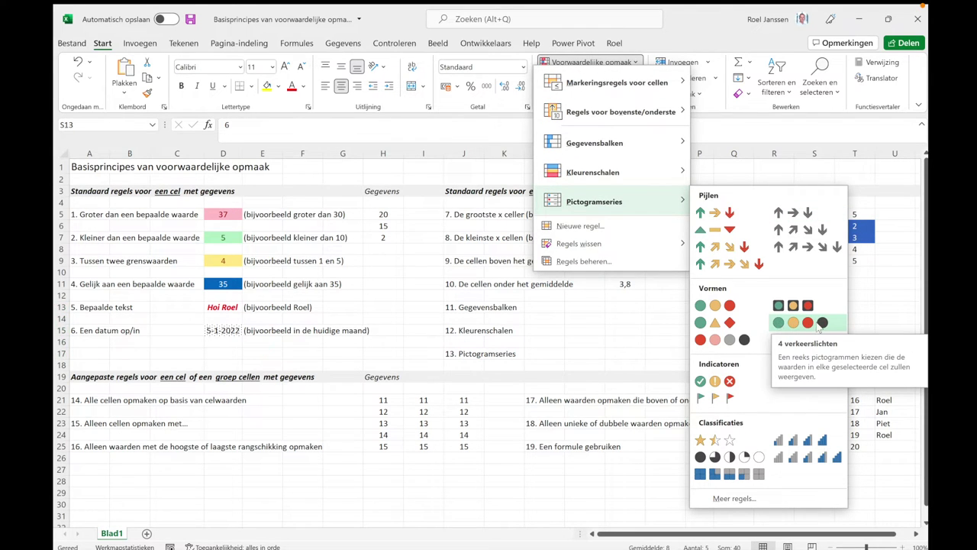
pyautogui.click(819, 324)
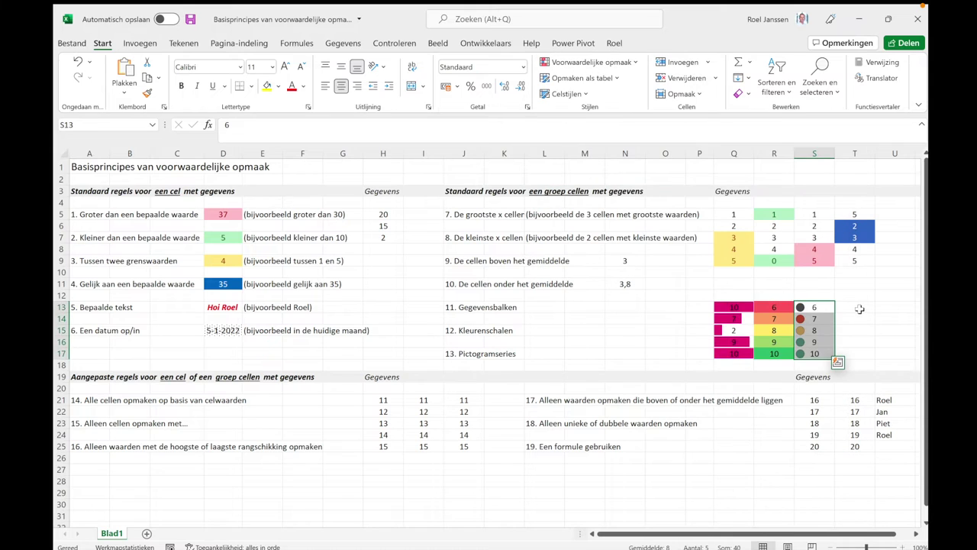
pyautogui.click(851, 318)
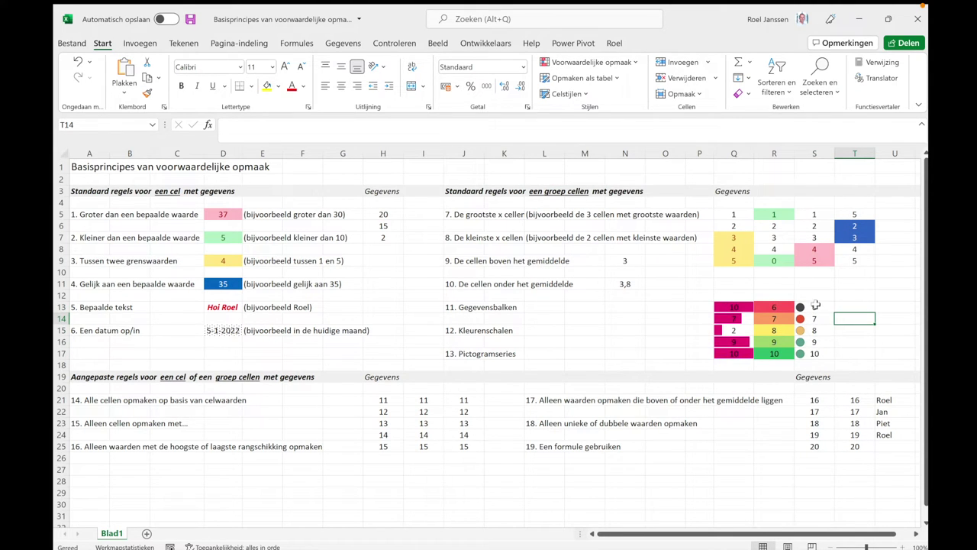
# Try the red-to-black circle icon set on S13:S17
pyautogui.moveTo(816, 307); pyautogui.dragTo(815, 355)
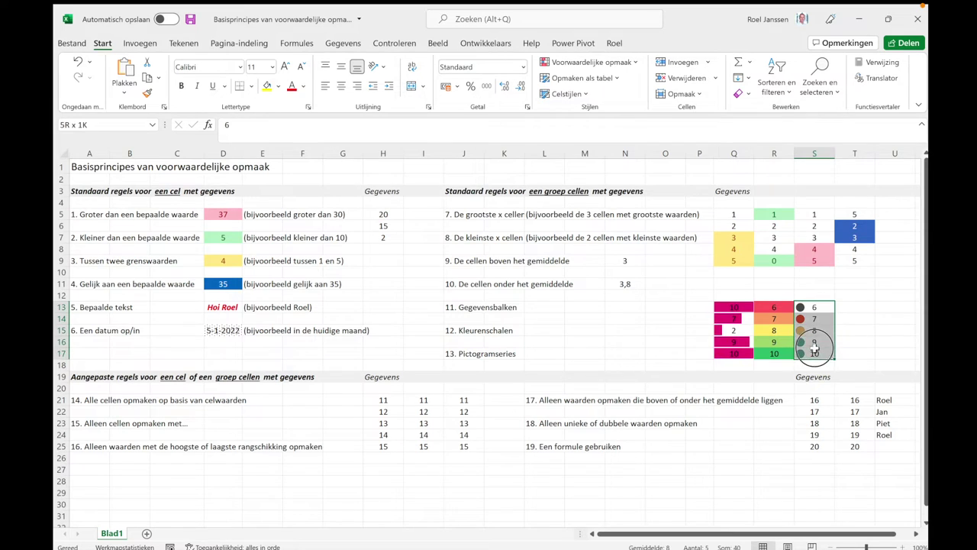
pyautogui.click(592, 62)
pyautogui.moveTo(594, 200)
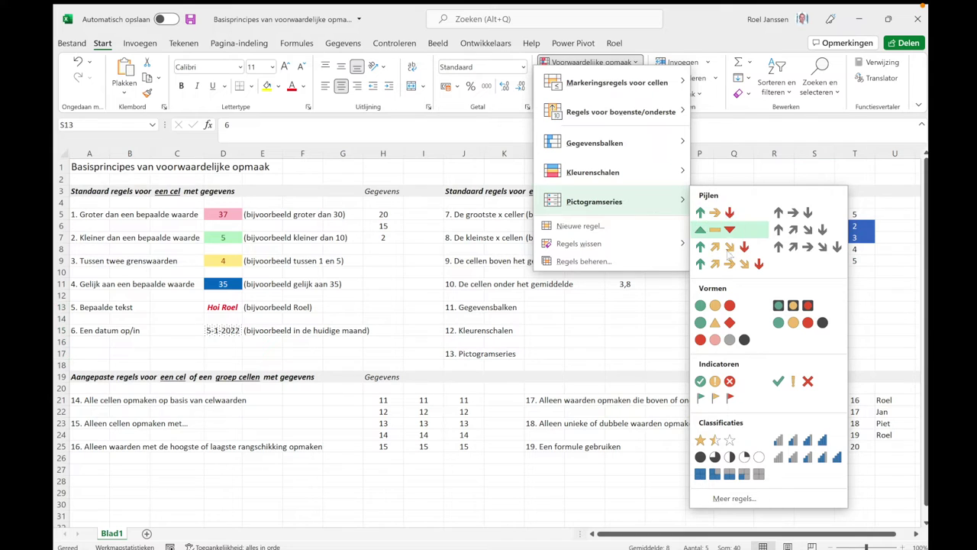
pyautogui.click(715, 339)
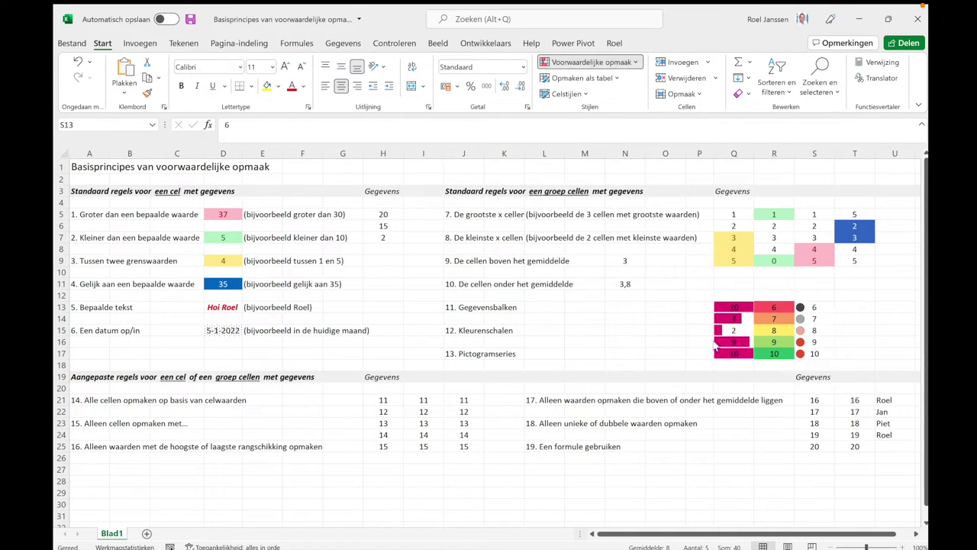
pyautogui.click(622, 343)
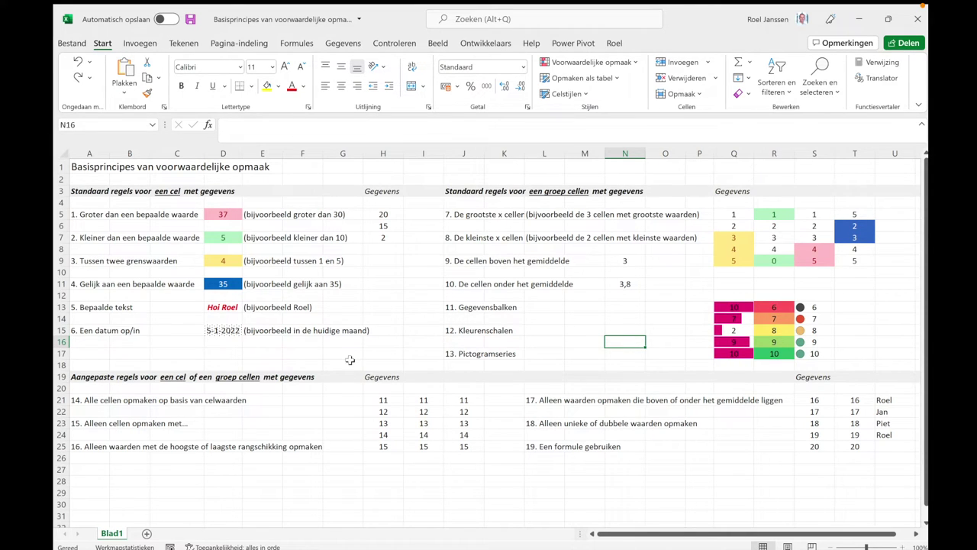
# Go to the custom-rules section and select H21:H25 for example 14
pyautogui.click(81, 379)
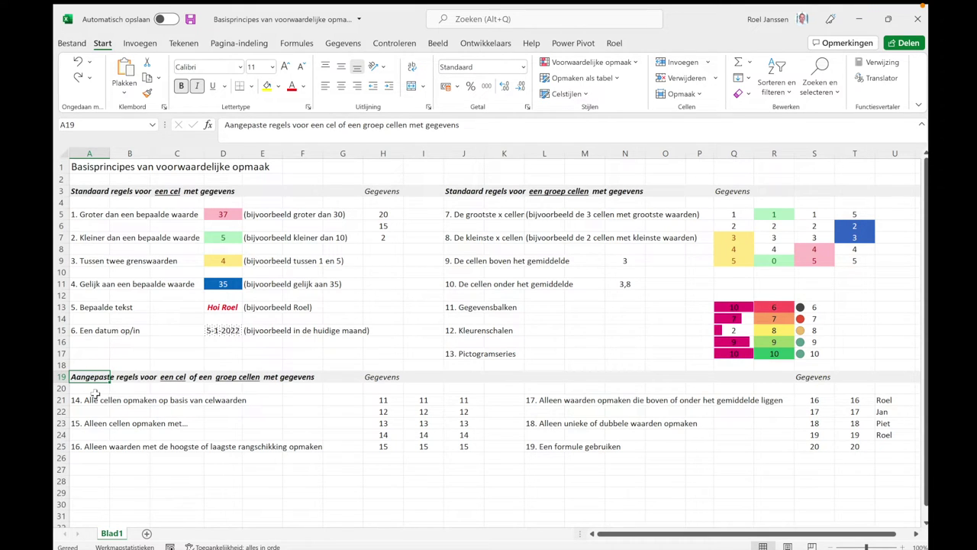
pyautogui.click(78, 404)
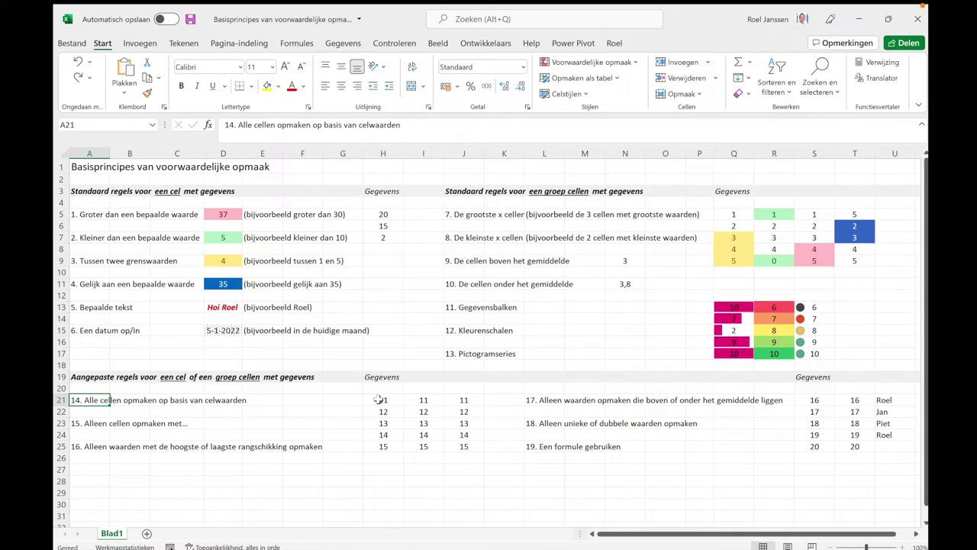
pyautogui.moveTo(379, 400); pyautogui.dragTo(383, 446)
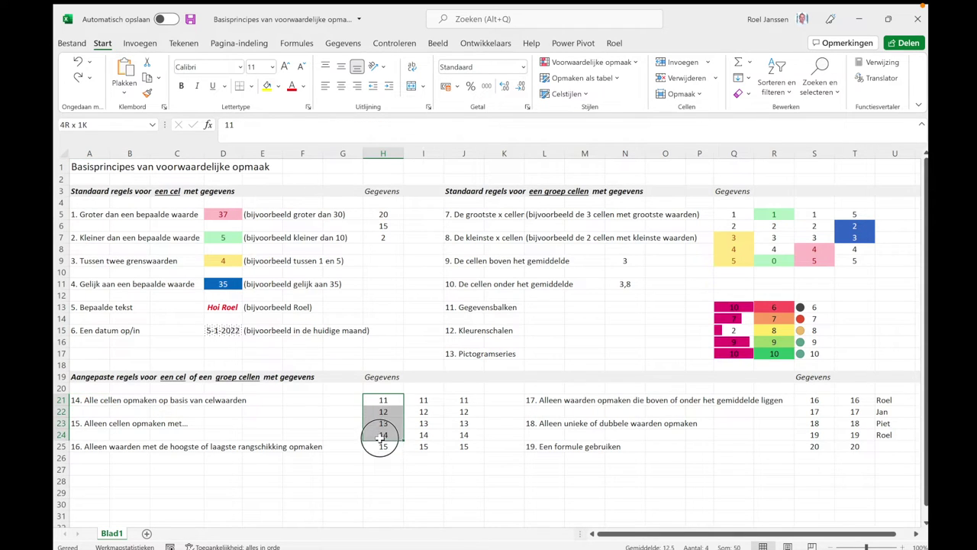
pyautogui.click(588, 64)
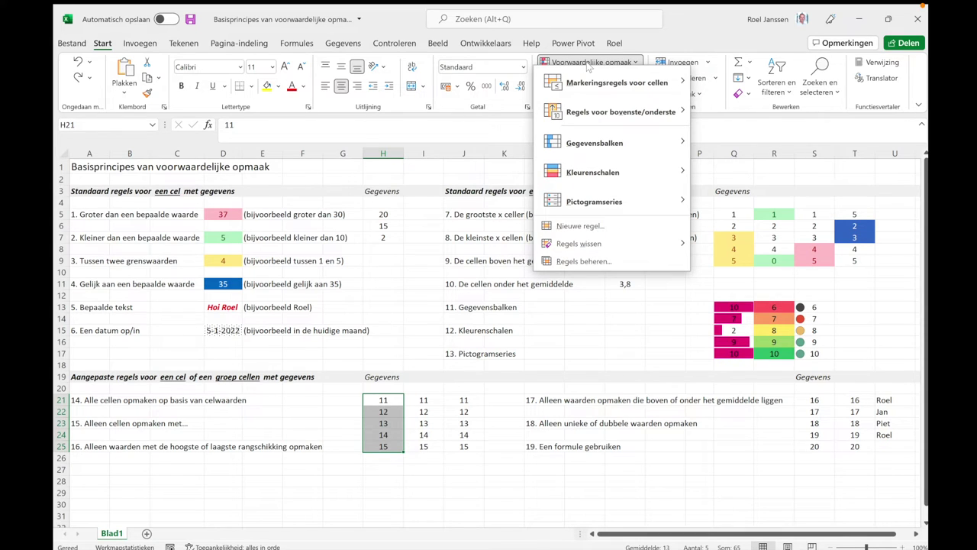
# Create a new two-colour scale rule on H21:H25, blue for minimum and yellow for maximum
pyautogui.click(578, 228)
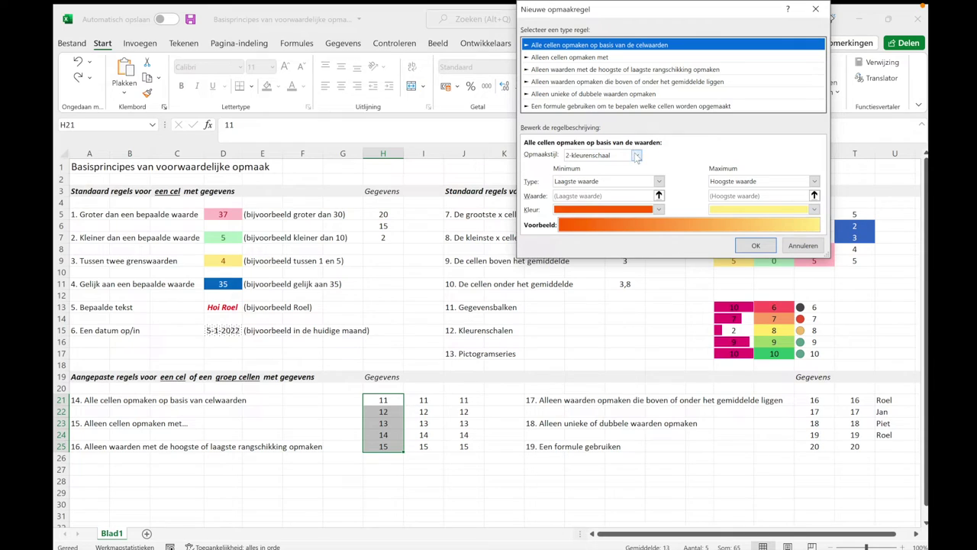
pyautogui.click(636, 156)
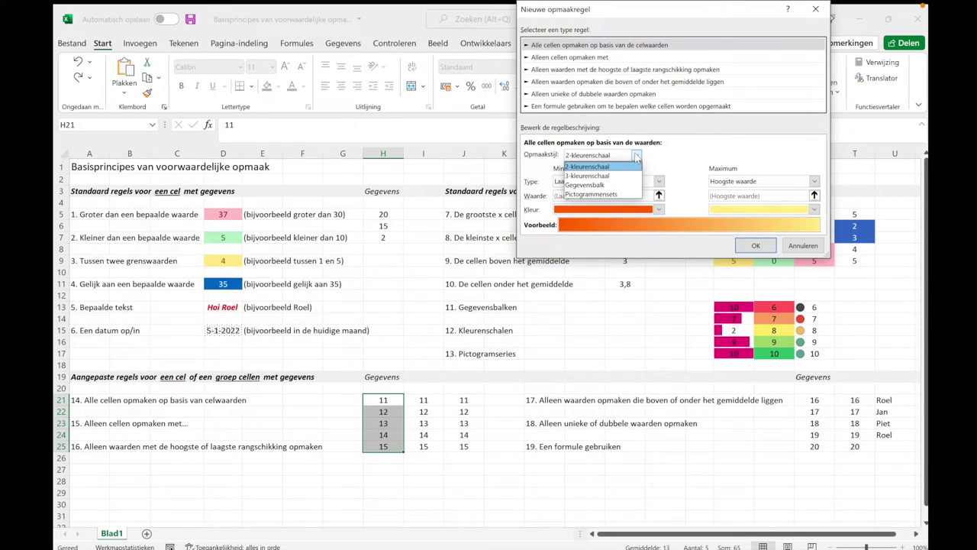
pyautogui.click(685, 157)
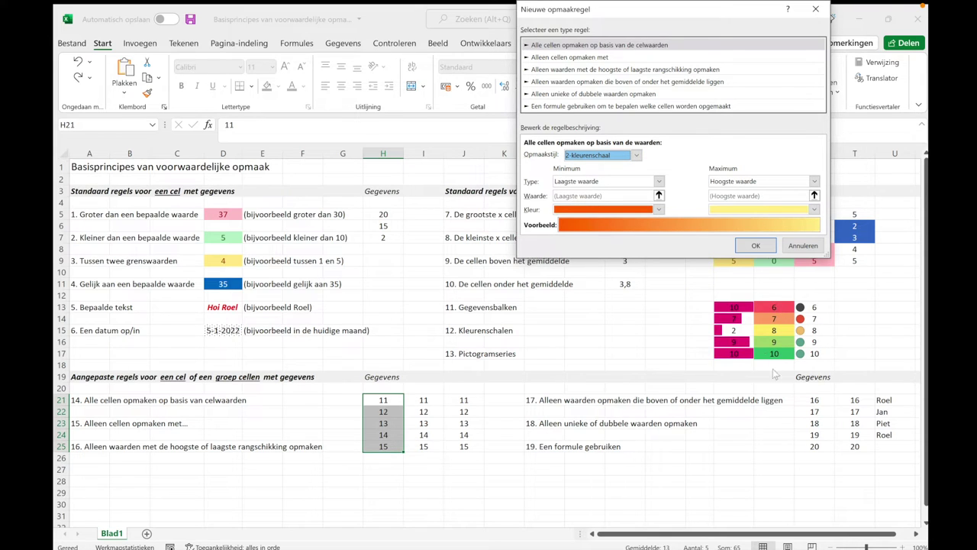
pyautogui.click(659, 211)
pyautogui.click(602, 239)
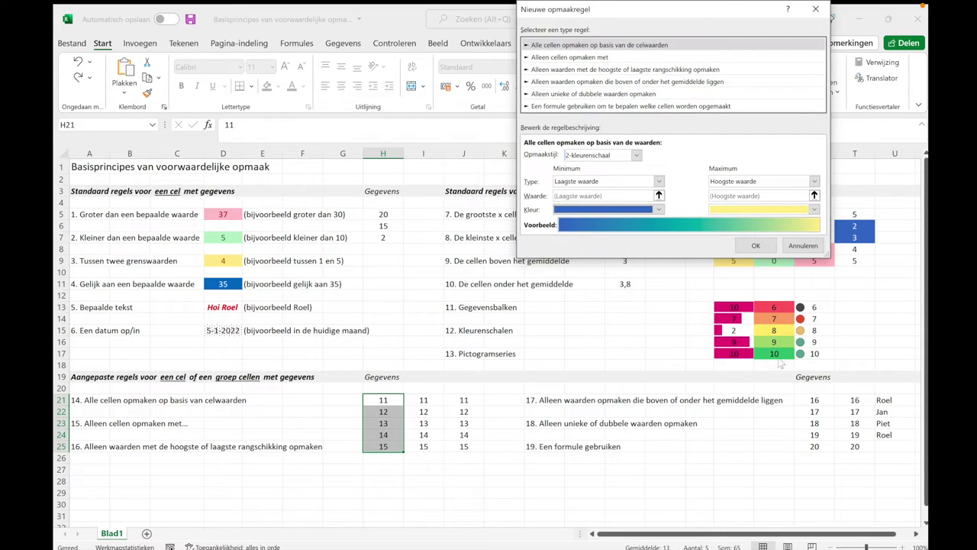
pyautogui.click(755, 244)
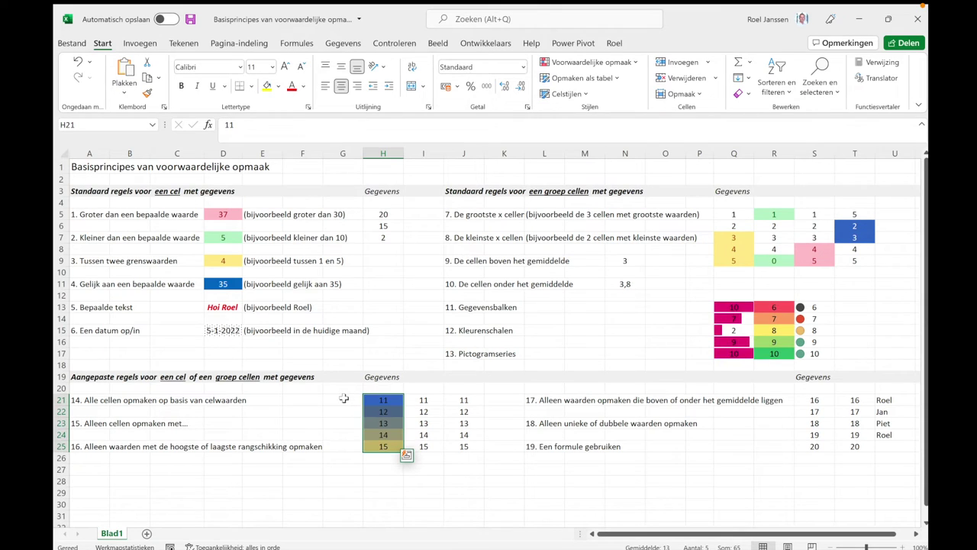
pyautogui.click(343, 398)
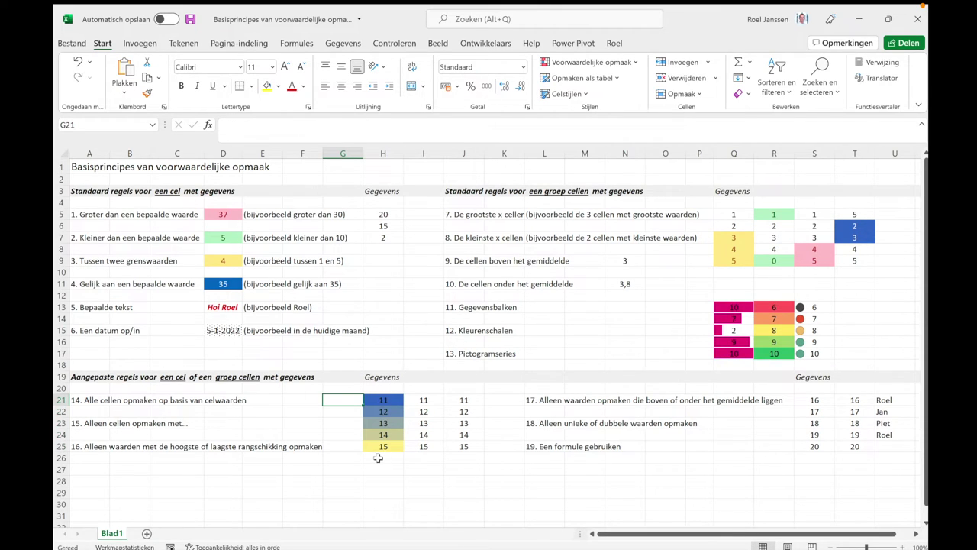
pyautogui.click(84, 435)
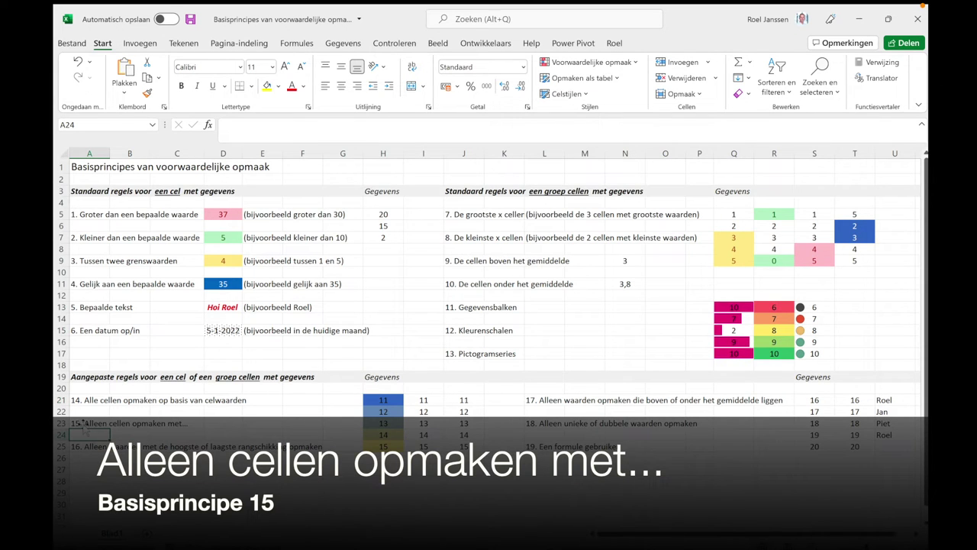
# Add a new rule on I21:I25 that gives blank cells a yellow fill
pyautogui.click(82, 422)
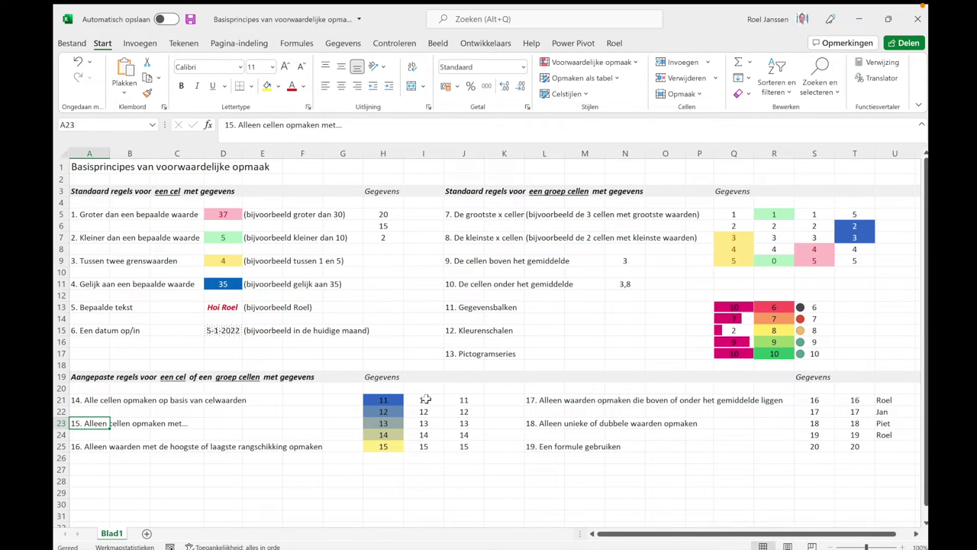
pyautogui.moveTo(426, 398); pyautogui.dragTo(425, 446)
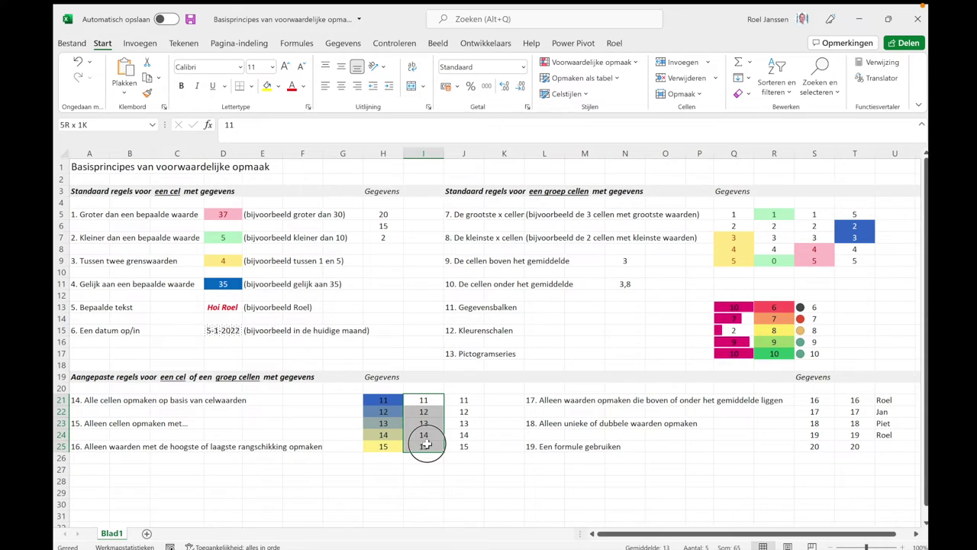
pyautogui.click(586, 63)
pyautogui.moveTo(594, 201)
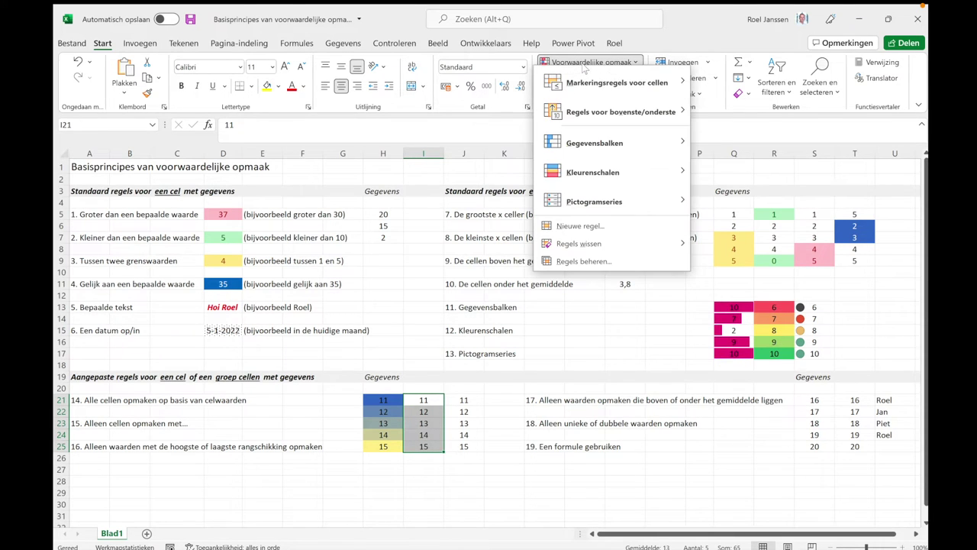
pyautogui.click(582, 226)
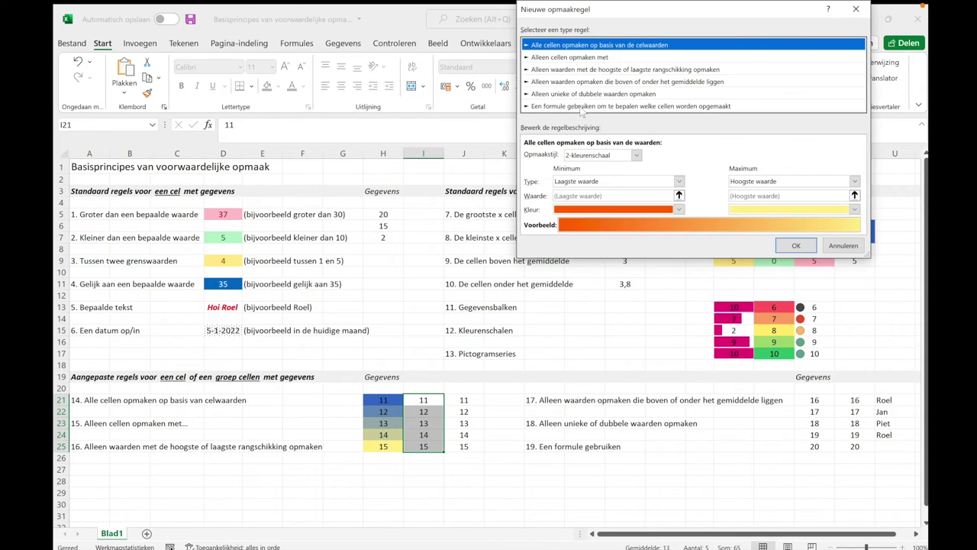
pyautogui.click(555, 58)
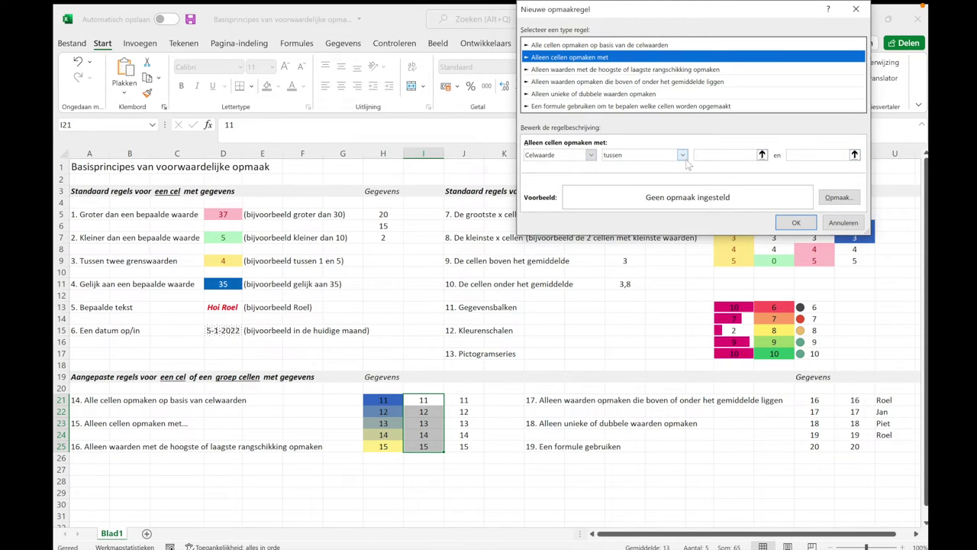
pyautogui.click(682, 155)
pyautogui.click(636, 187)
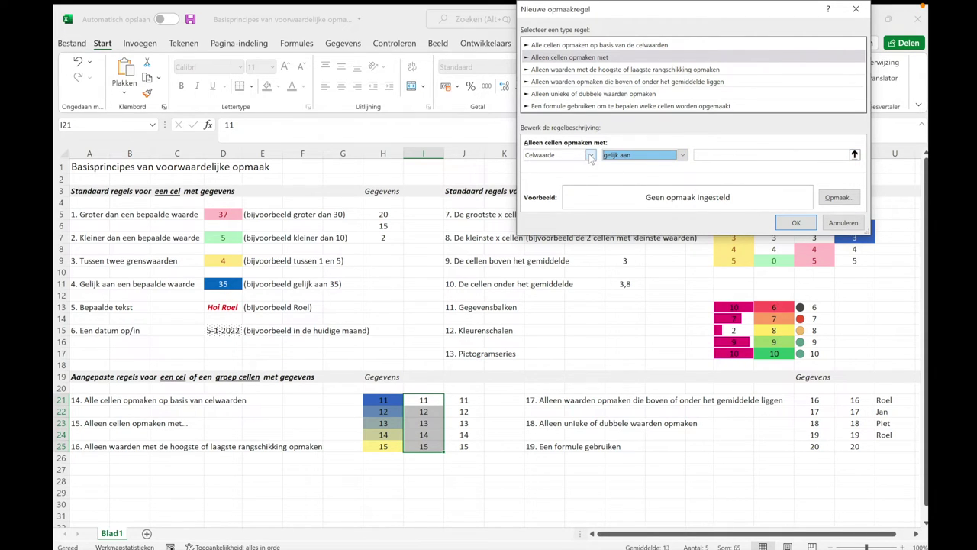
pyautogui.click(590, 155)
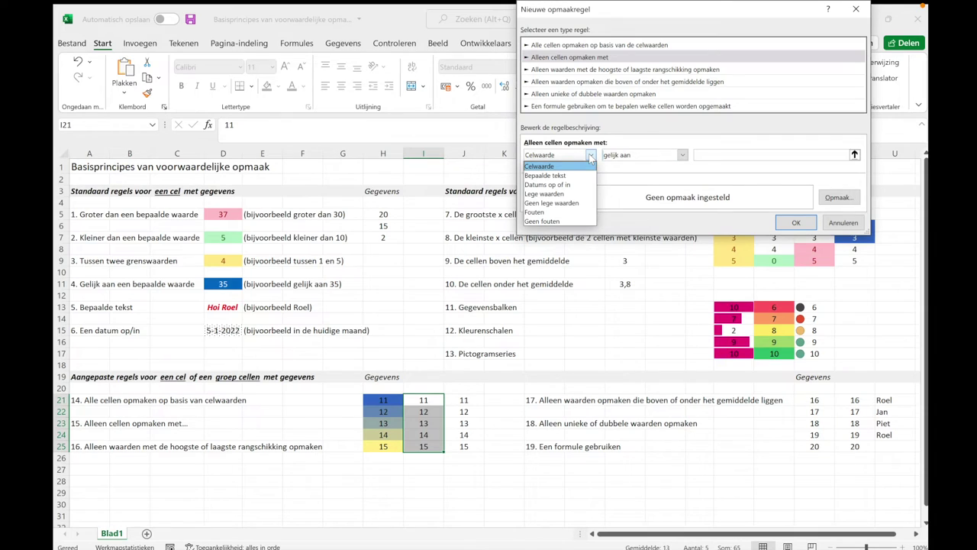
pyautogui.click(563, 195)
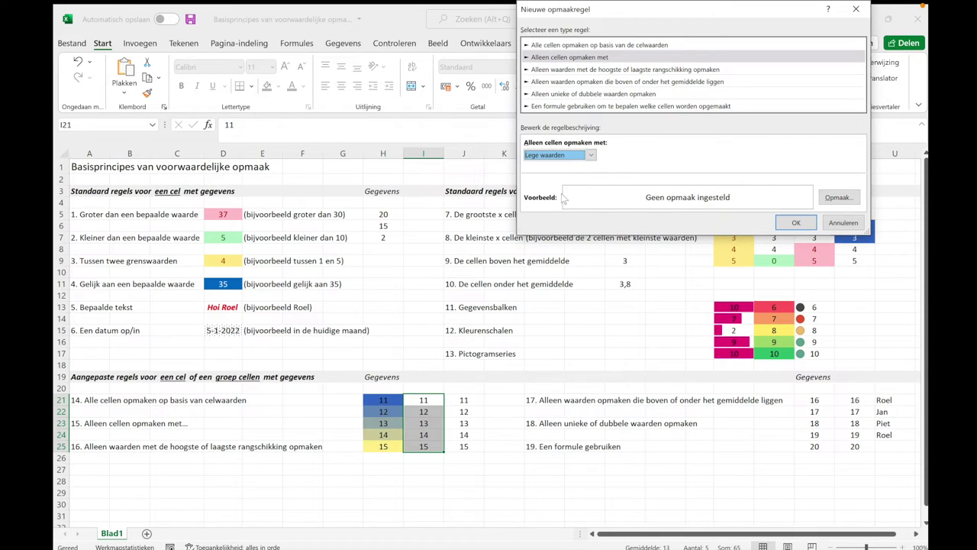
pyautogui.click(837, 197)
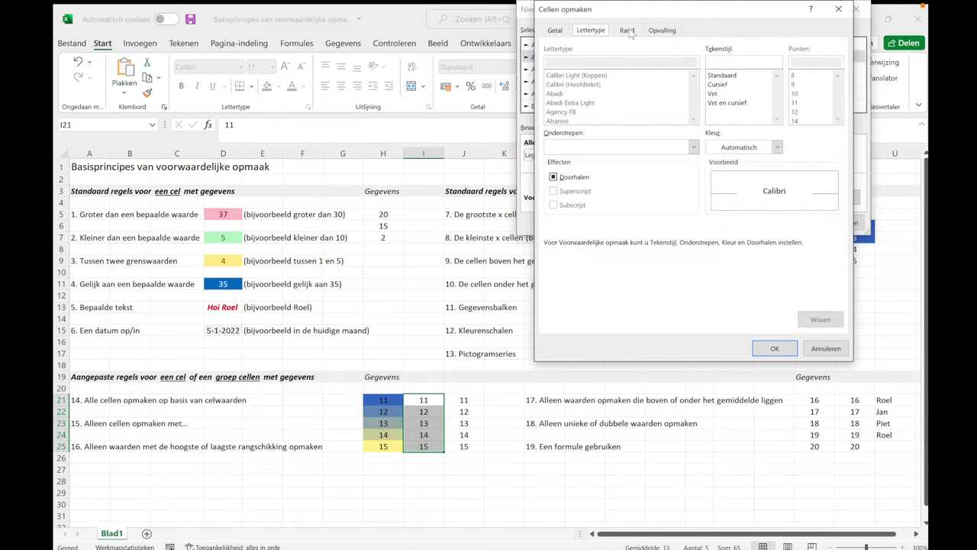
pyautogui.click(661, 30)
pyautogui.click(593, 149)
pyautogui.click(774, 348)
pyautogui.click(796, 222)
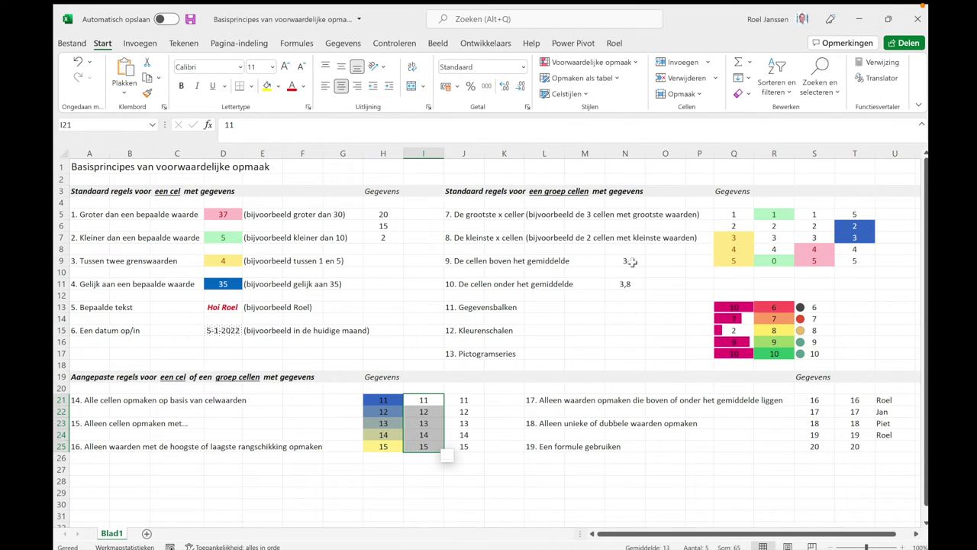
# Empty cells I23 and I21 so the blank-cell rule turns them yellow
pyautogui.click(302, 411)
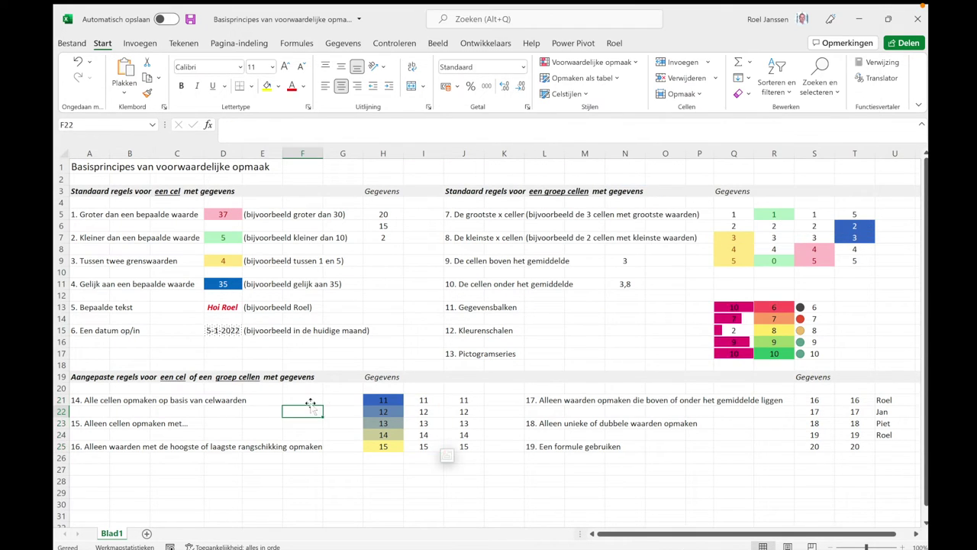
pyautogui.click(424, 424)
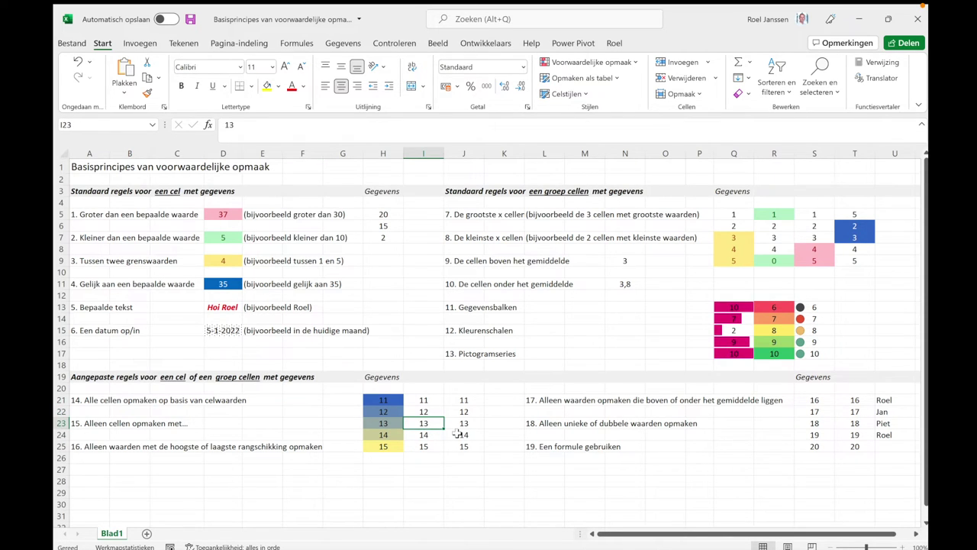
pyautogui.click(424, 401)
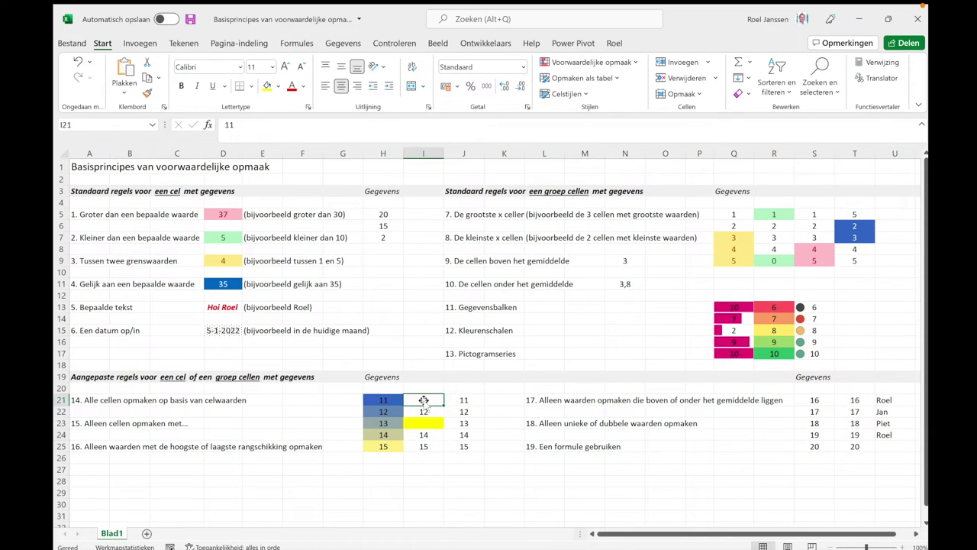
pyautogui.click(424, 412)
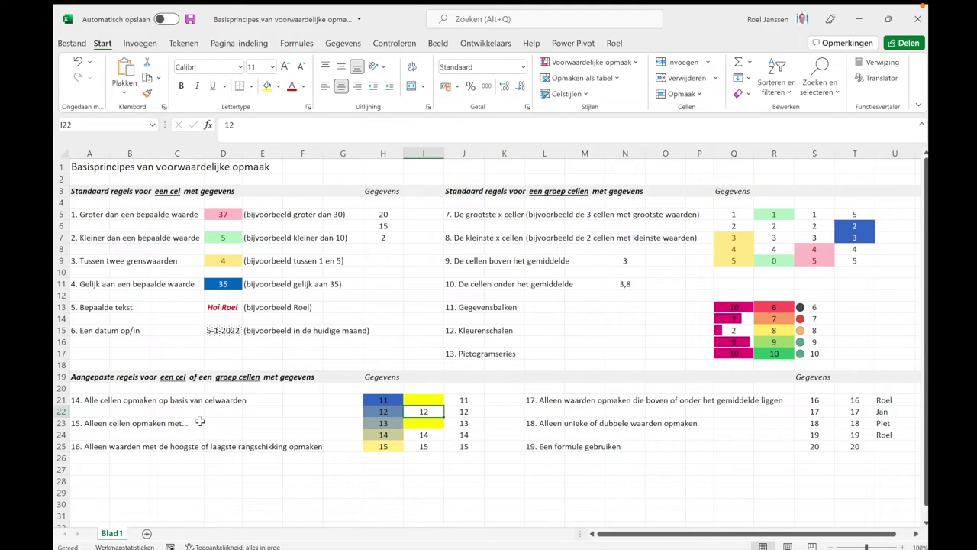
pyautogui.click(80, 425)
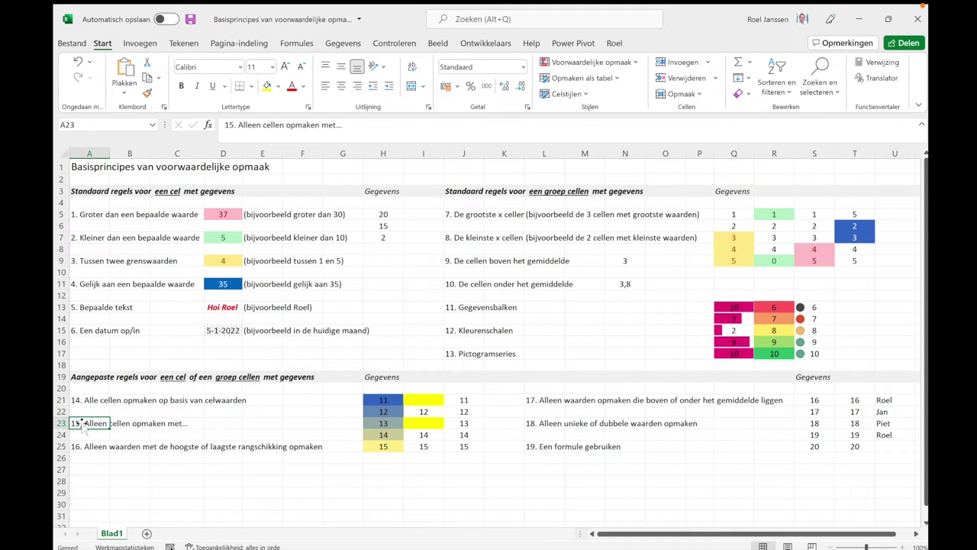
pyautogui.click(84, 445)
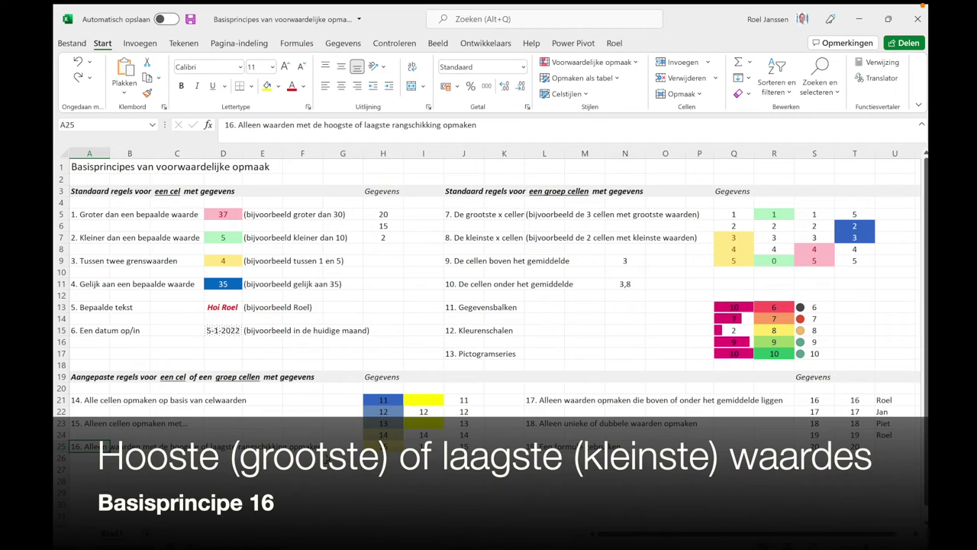
# Add a bottom-ranked rule on J21:J25 filling the lowest values, 11 and 12, purple
pyautogui.moveTo(467, 400); pyautogui.dragTo(471, 445)
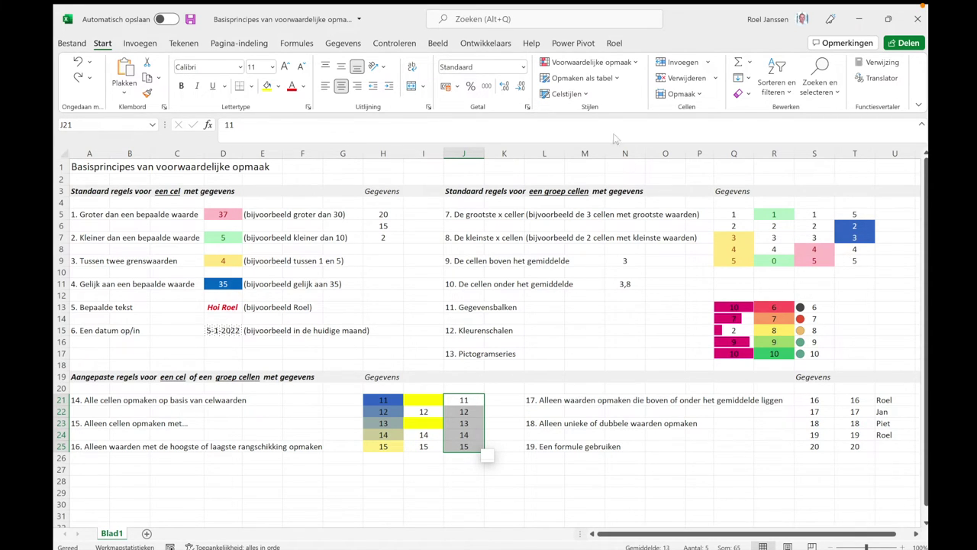
pyautogui.click(572, 64)
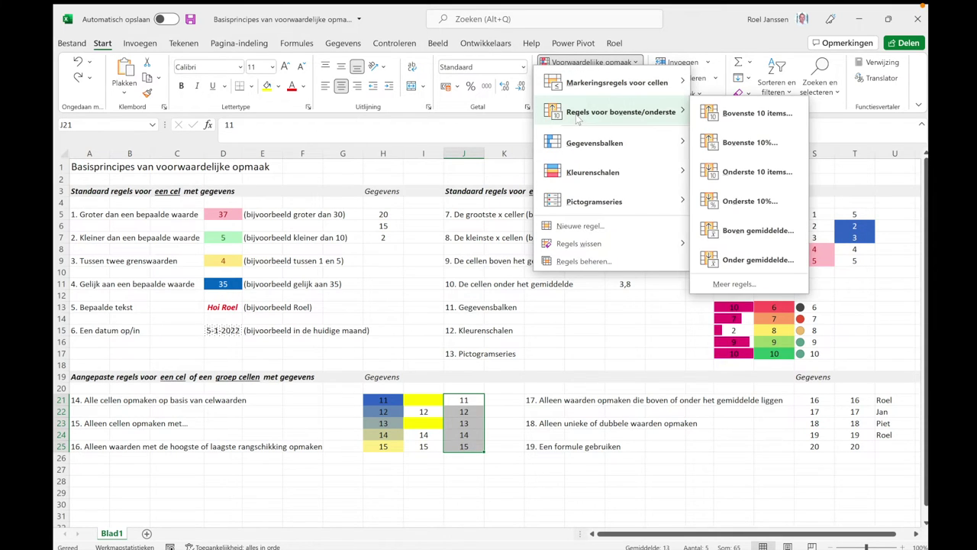
pyautogui.click(578, 227)
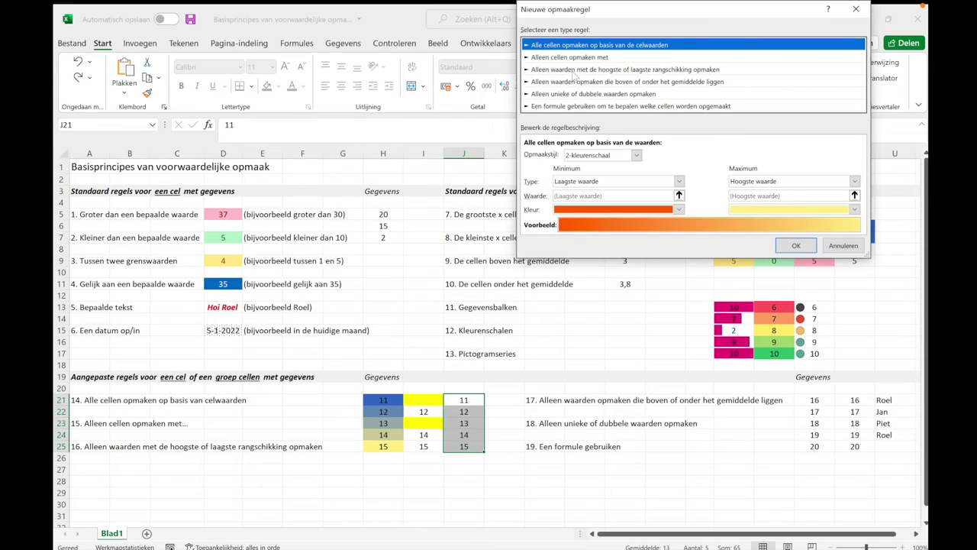
pyautogui.click(573, 70)
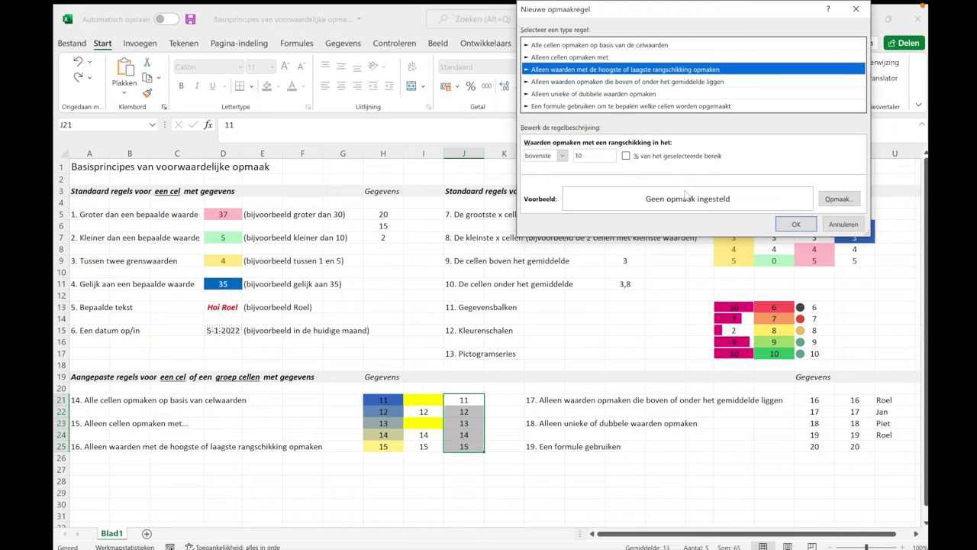
pyautogui.click(562, 156)
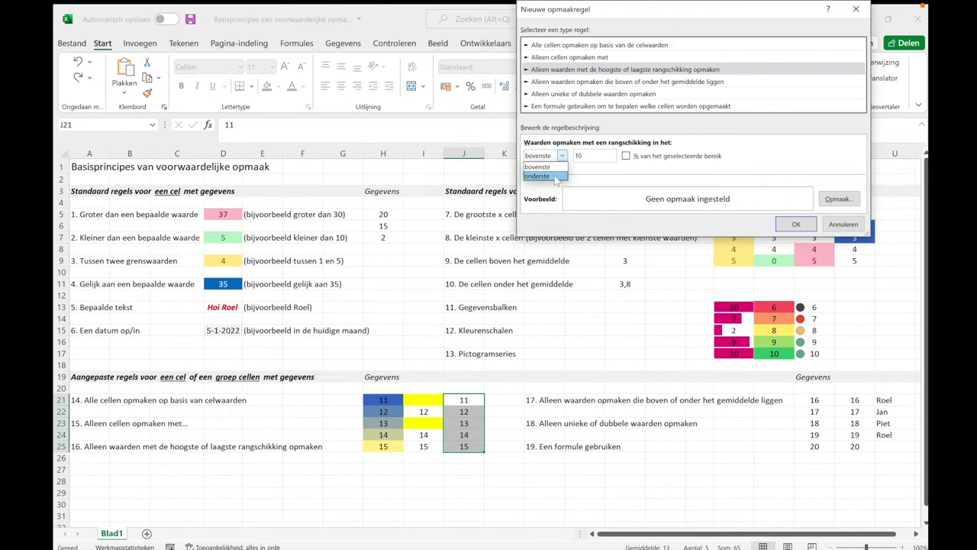
pyautogui.click(556, 176)
pyautogui.press('Tab')
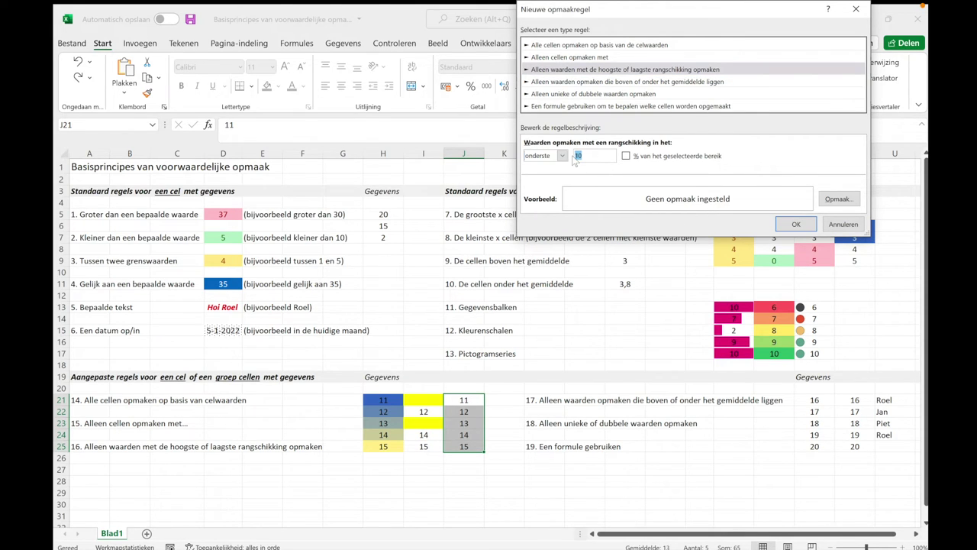
pyautogui.write('2')
pyautogui.click(844, 200)
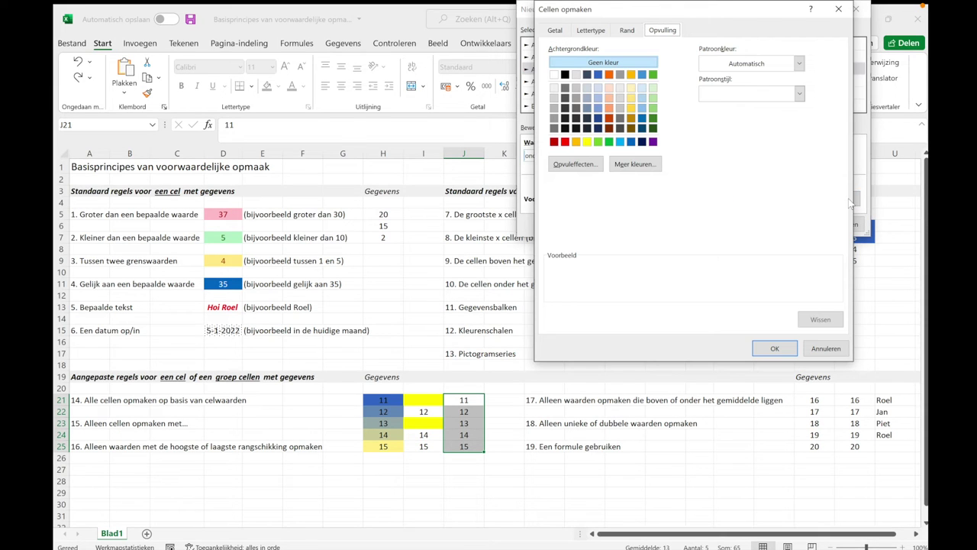
pyautogui.click(653, 142)
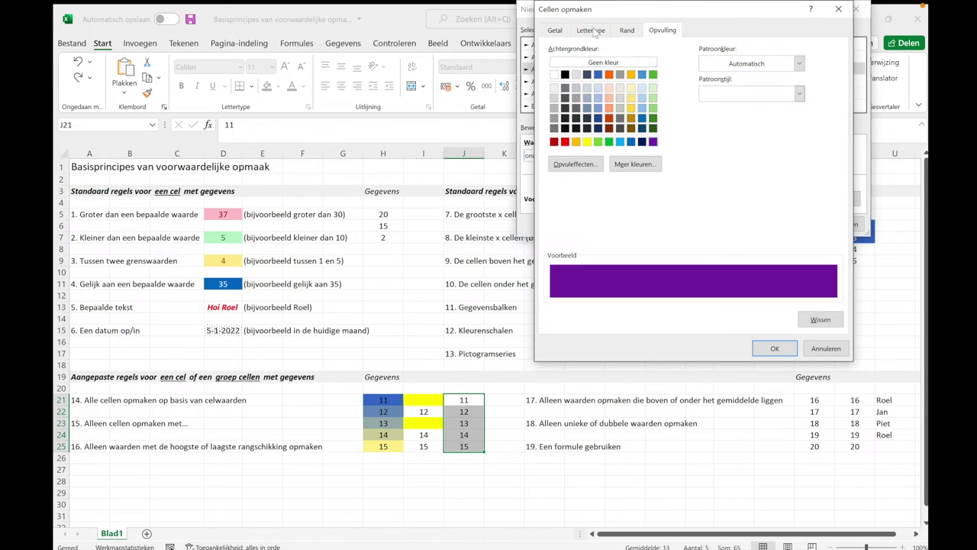
pyautogui.click(760, 348)
pyautogui.click(547, 400)
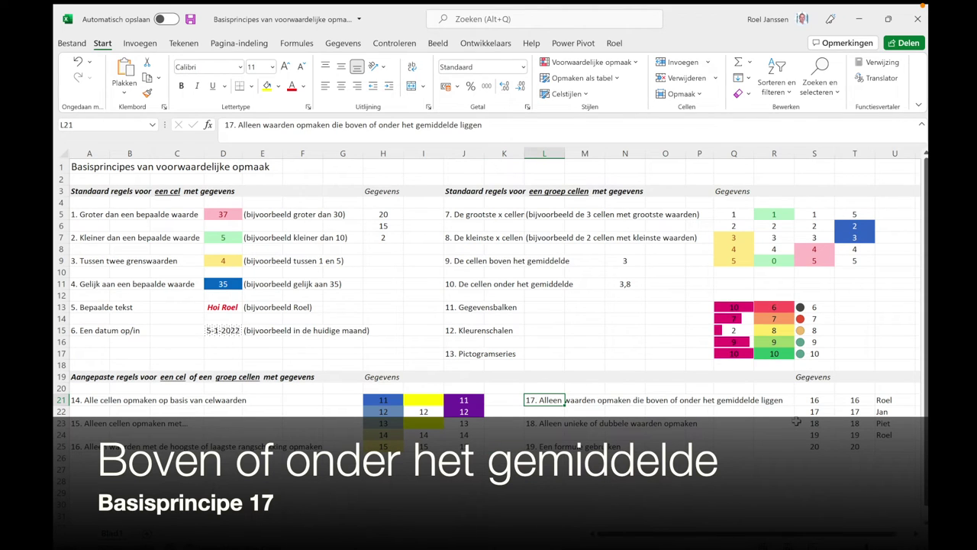
# Start a new equal-to-or-above-average rule for S21:S25
pyautogui.moveTo(812, 400); pyautogui.dragTo(810, 448)
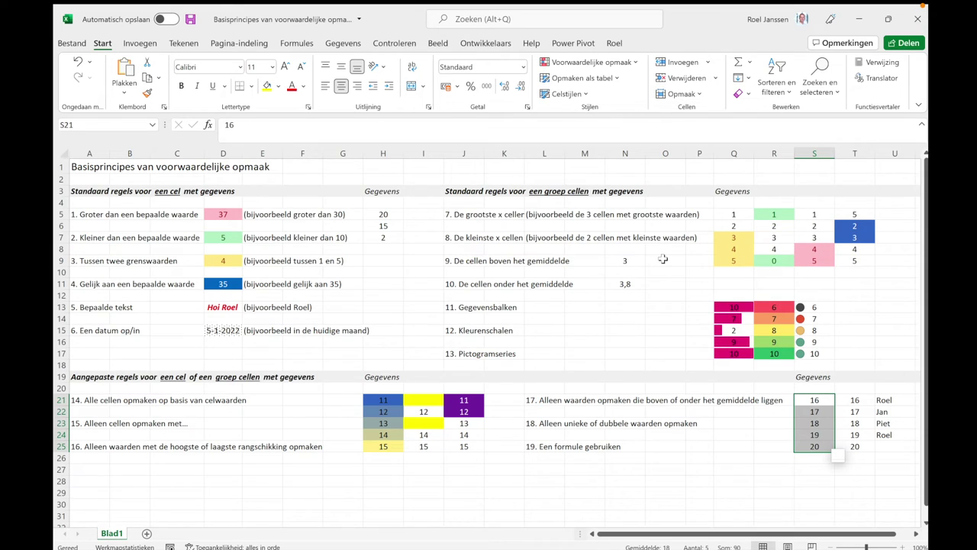
pyautogui.click(586, 66)
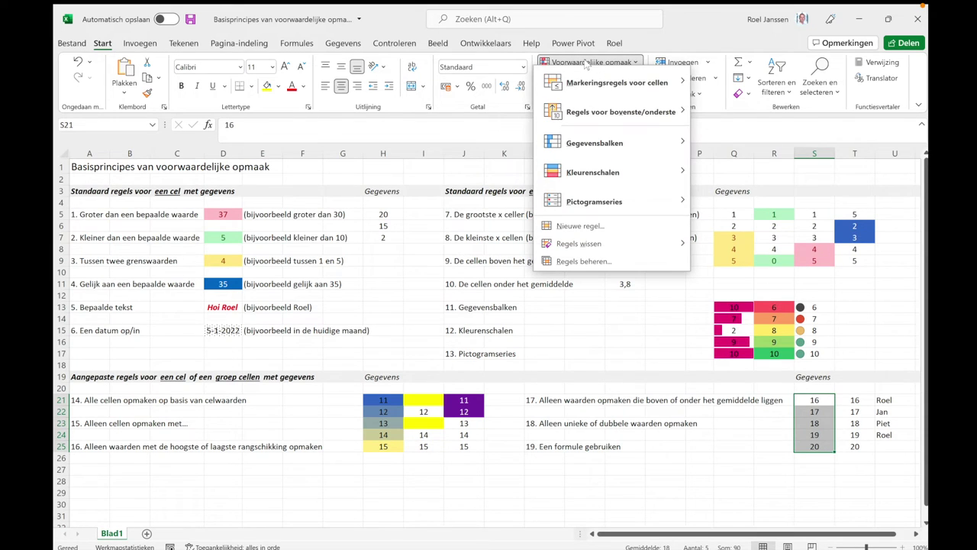
pyautogui.moveTo(620, 111)
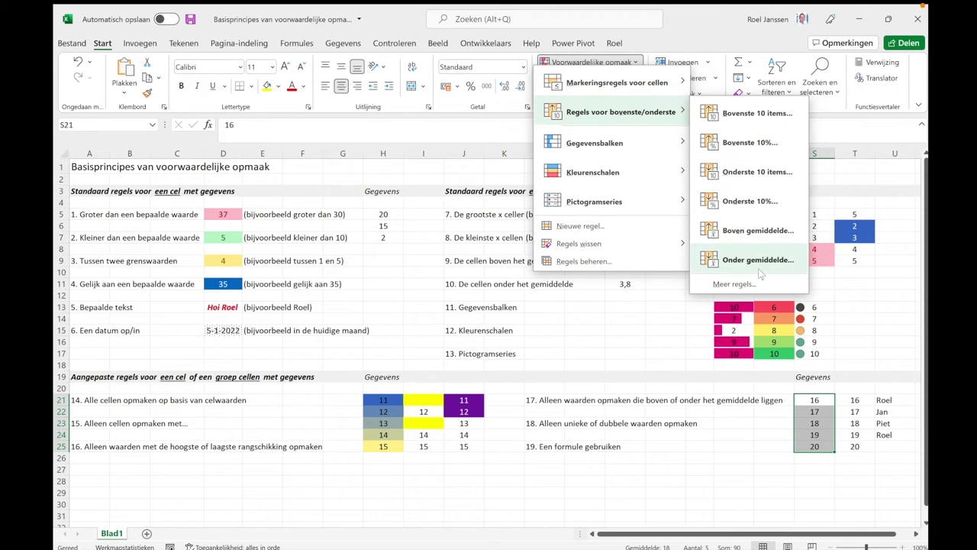
pyautogui.click(580, 226)
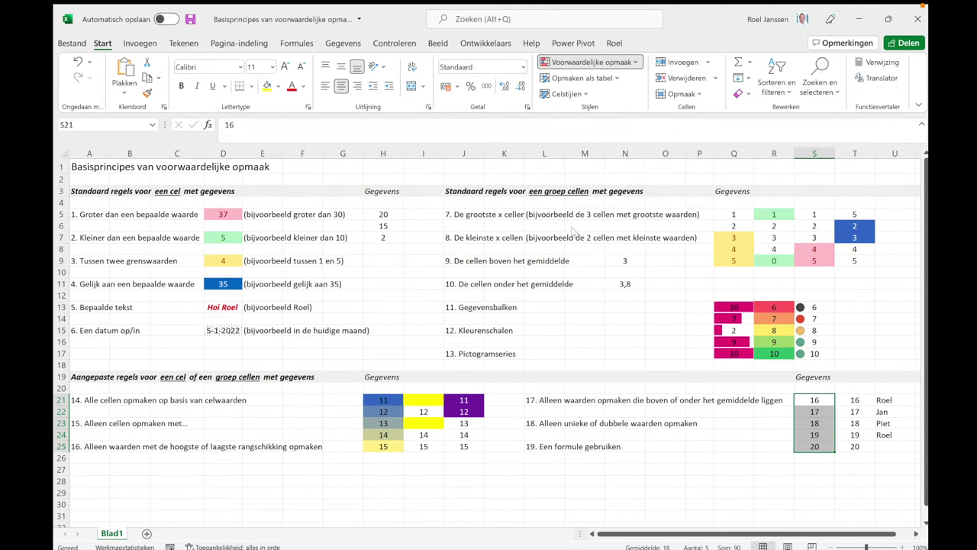
pyautogui.click(557, 81)
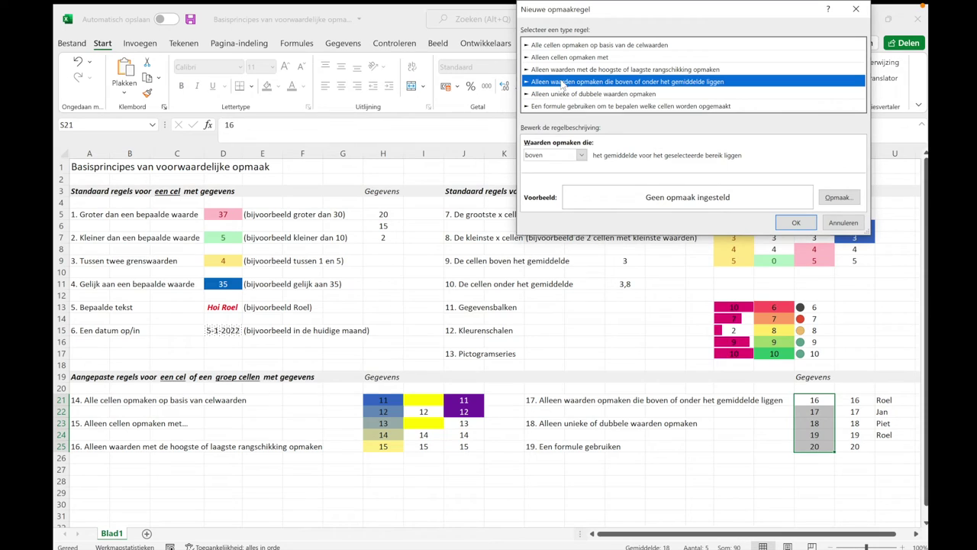
pyautogui.click(582, 156)
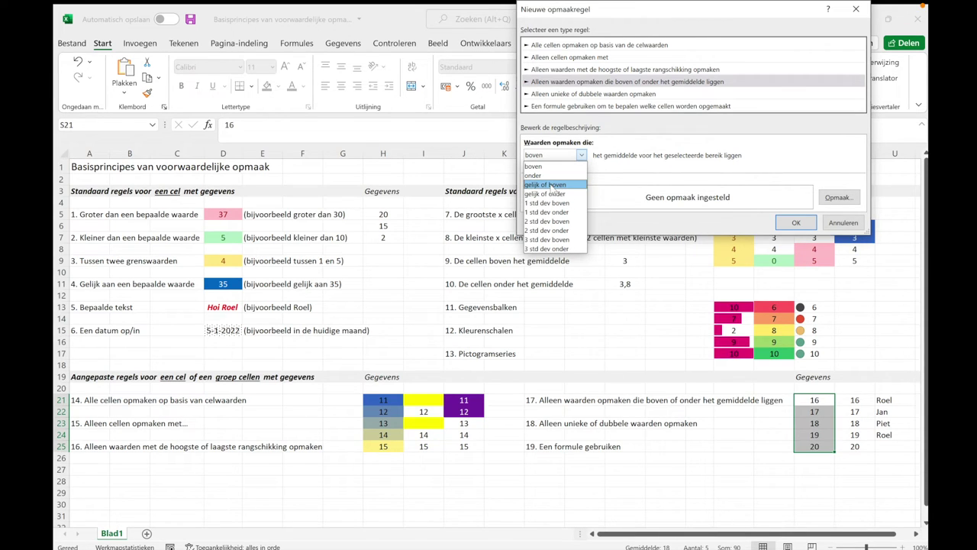
pyautogui.click(553, 184)
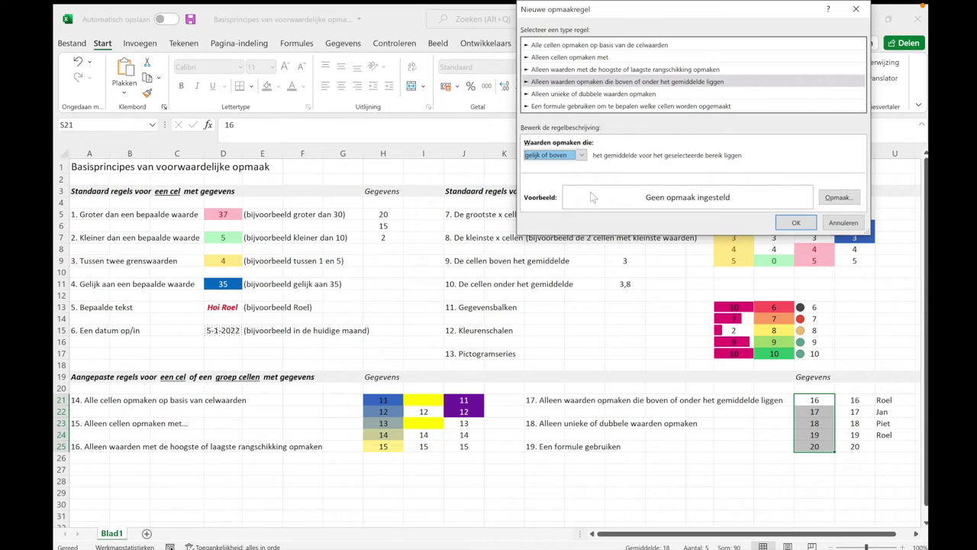
# Format matching values in orange italic text so 18, 19 and 20 stand out
pyautogui.click(840, 198)
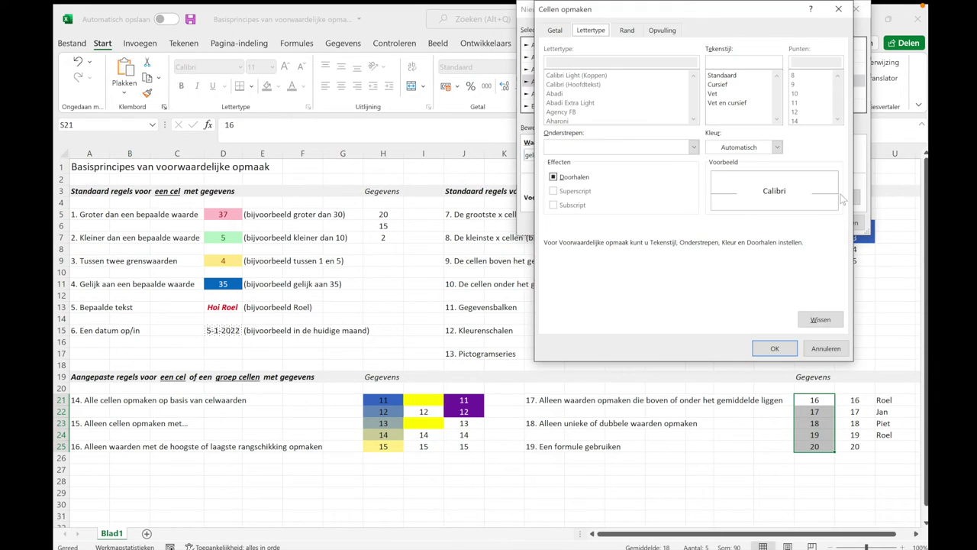
pyautogui.click(745, 147)
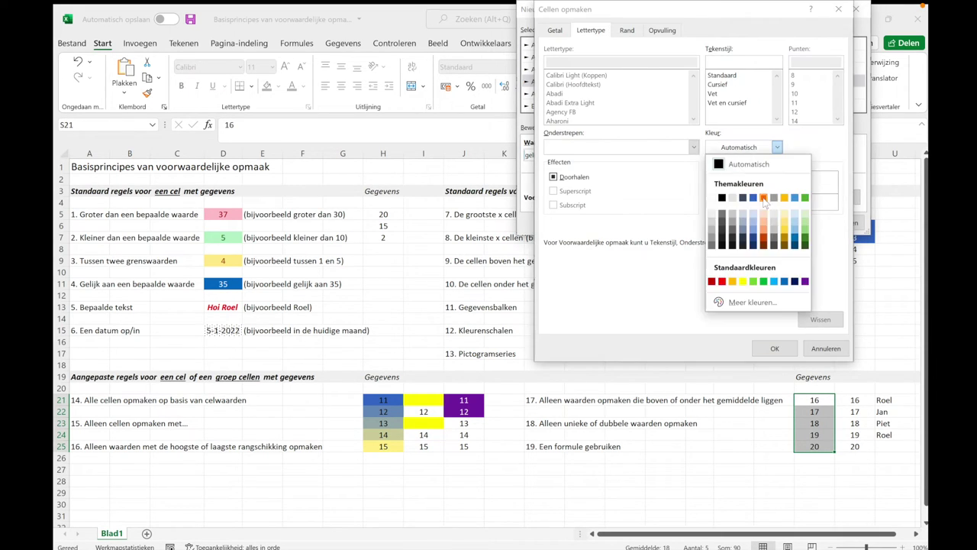
pyautogui.click(843, 221)
pyautogui.click(774, 349)
pyautogui.click(797, 221)
pyautogui.moveTo(813, 400); pyautogui.dragTo(814, 446)
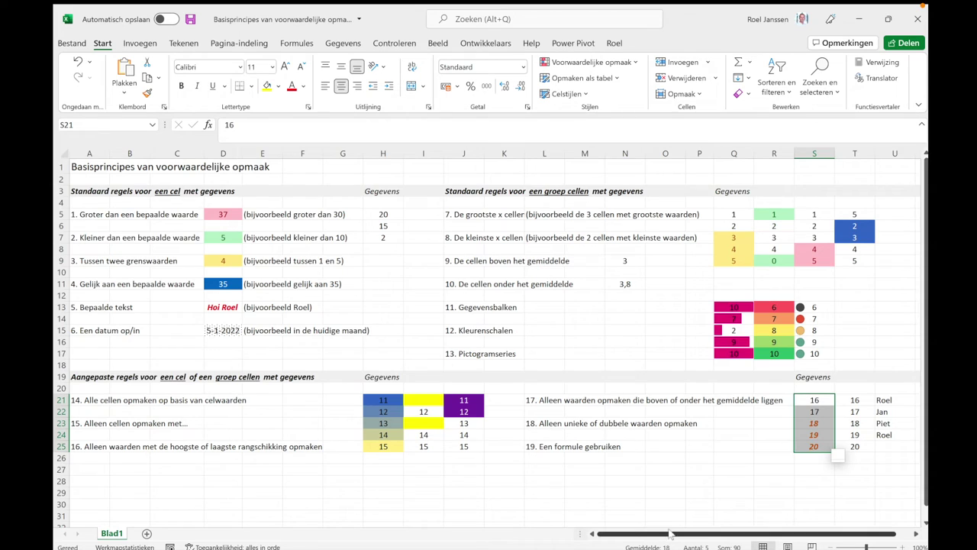
pyautogui.click(808, 422)
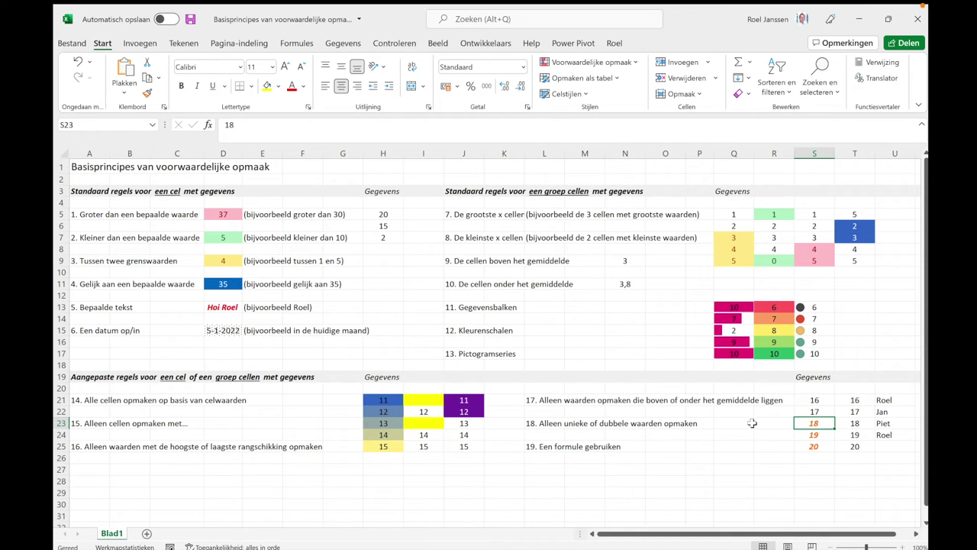
pyautogui.click(544, 423)
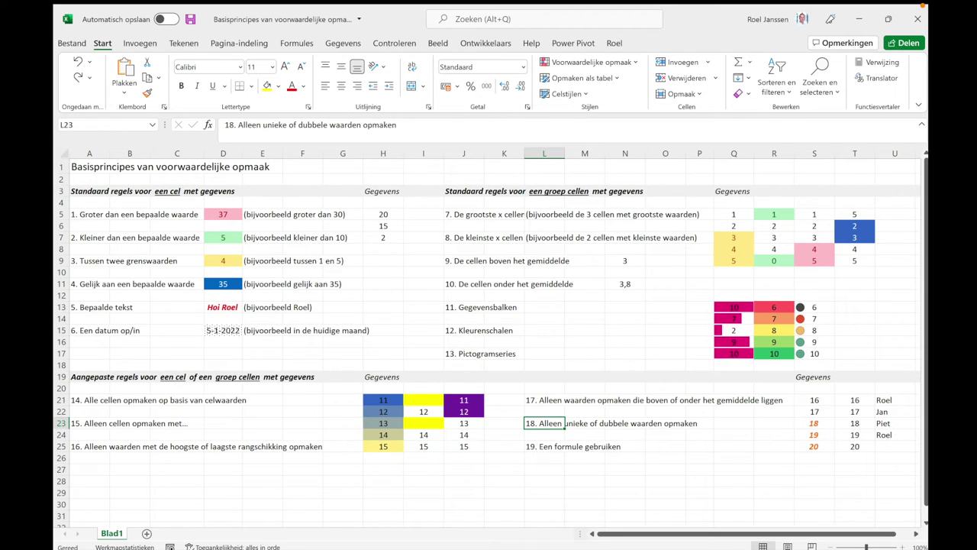
# Apply a duplicate-values rule to U21:U24, giving the repeated name light red fill with dark red text
pyautogui.moveTo(891, 398); pyautogui.dragTo(889, 434)
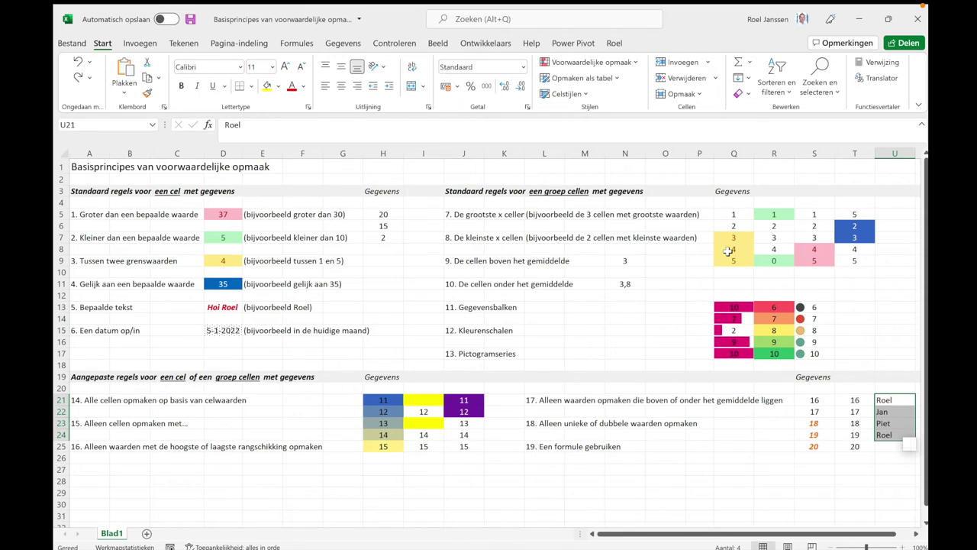
pyautogui.click(592, 65)
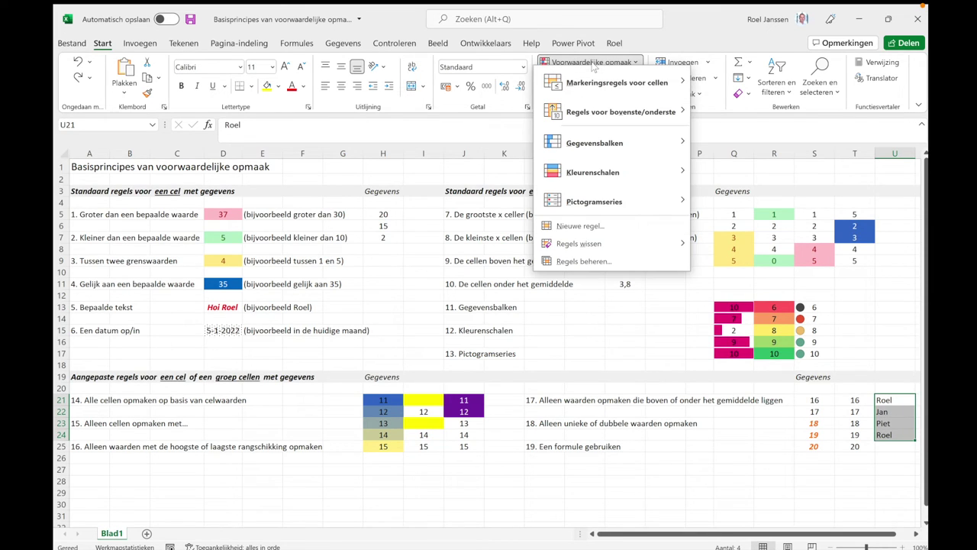
pyautogui.moveTo(617, 83)
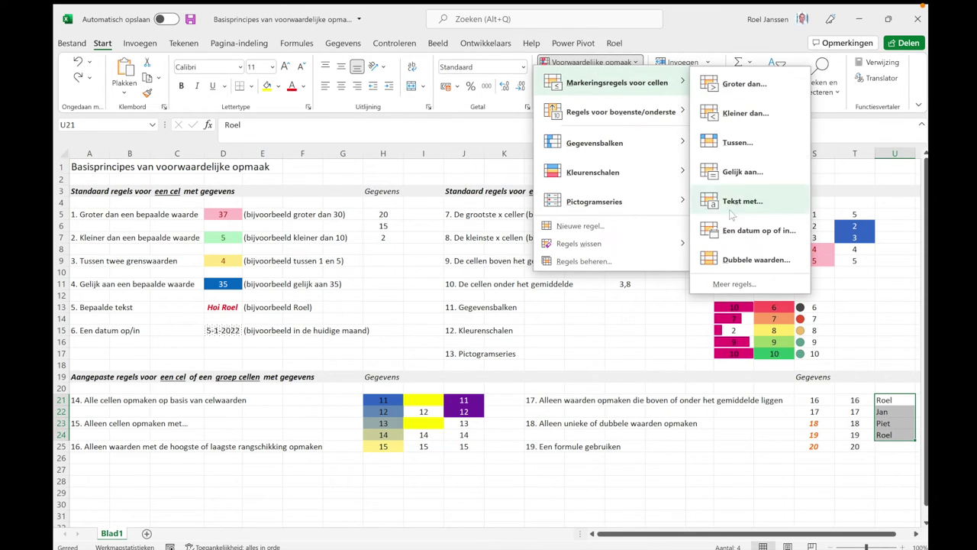
pyautogui.click(728, 259)
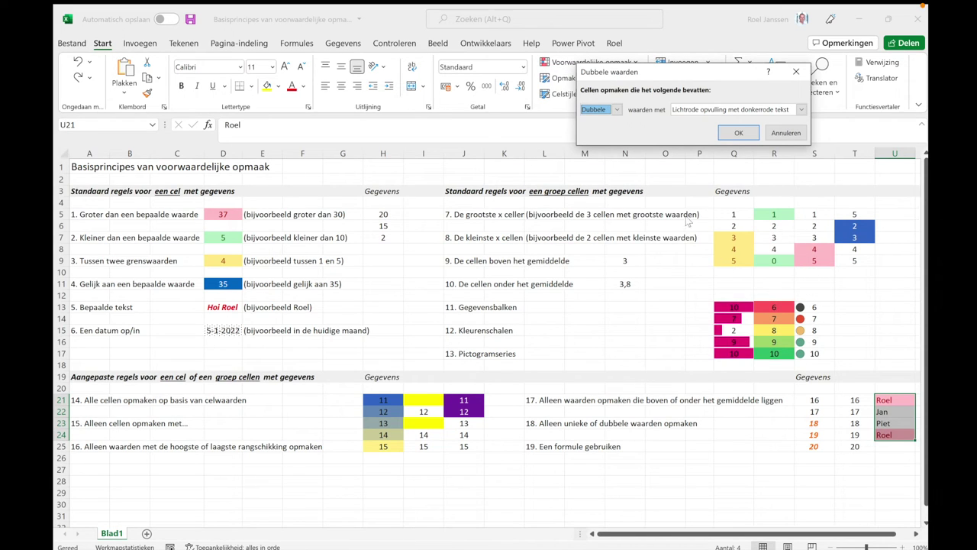
pyautogui.click(615, 110)
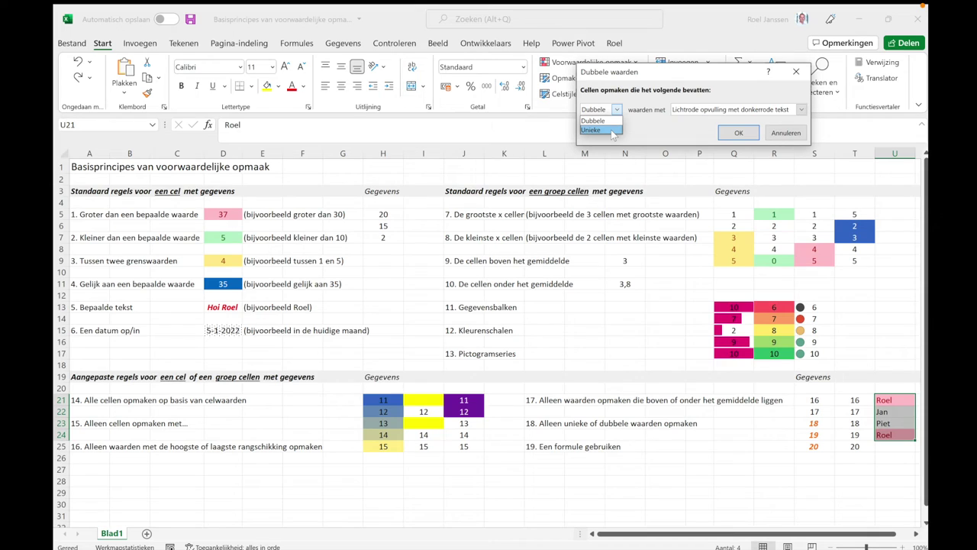
pyautogui.click(618, 114)
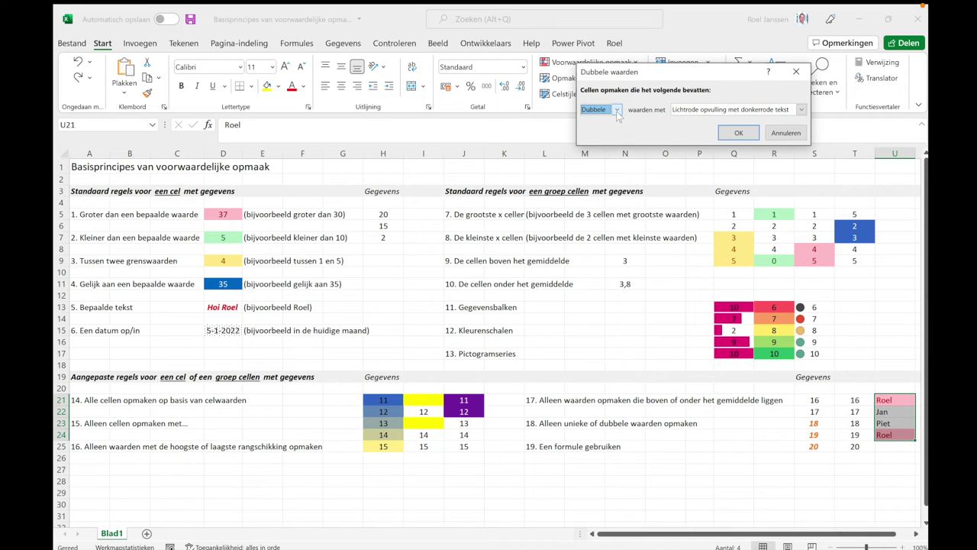
pyautogui.click(739, 133)
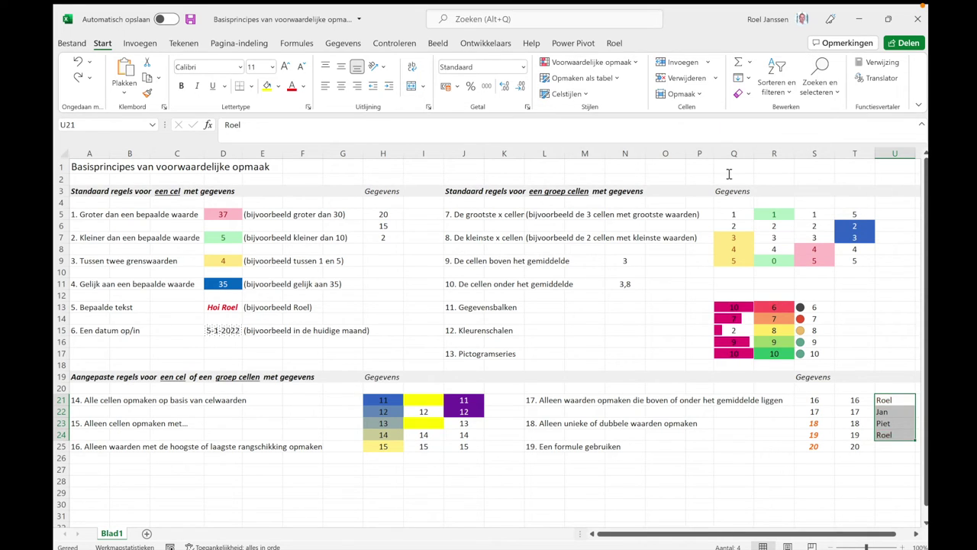
pyautogui.click(731, 418)
pyautogui.moveTo(885, 400); pyautogui.dragTo(889, 433)
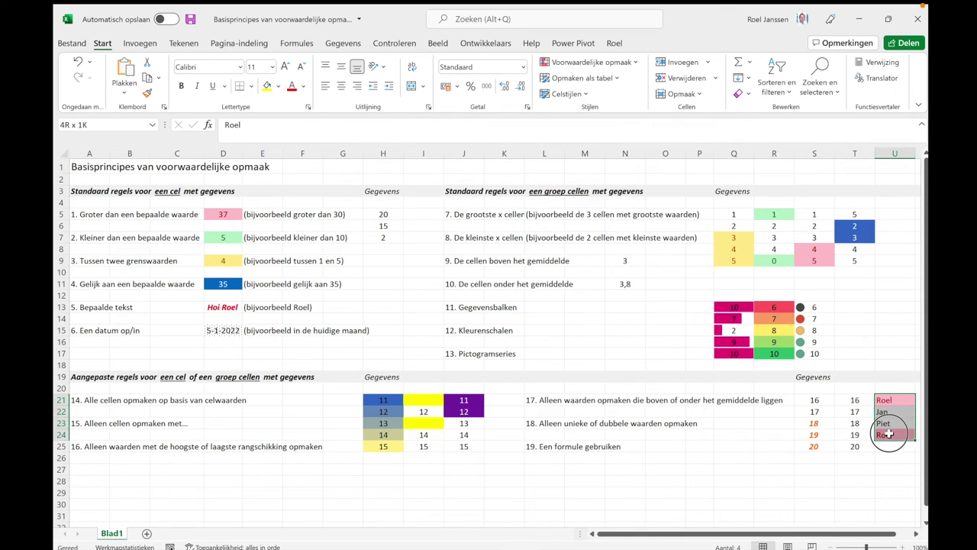
pyautogui.click(590, 63)
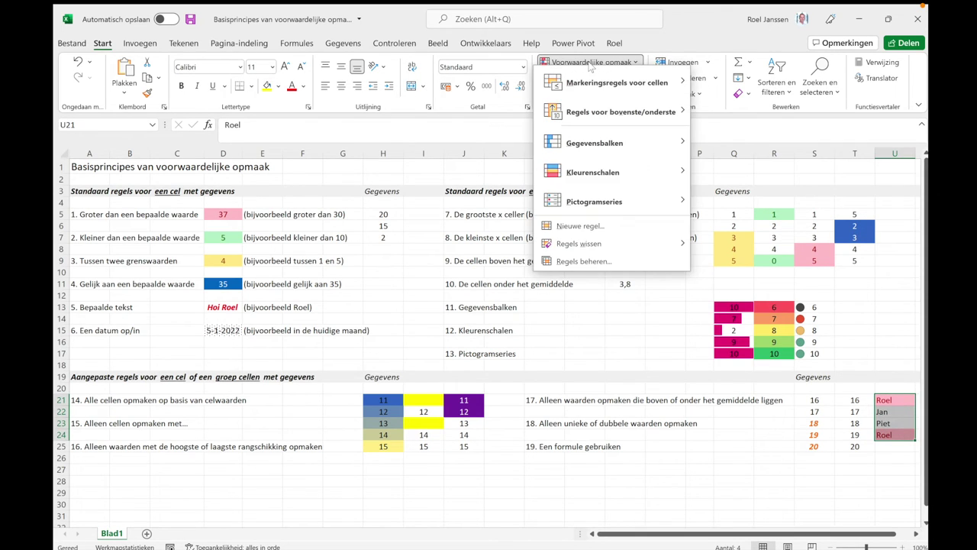
pyautogui.click(568, 228)
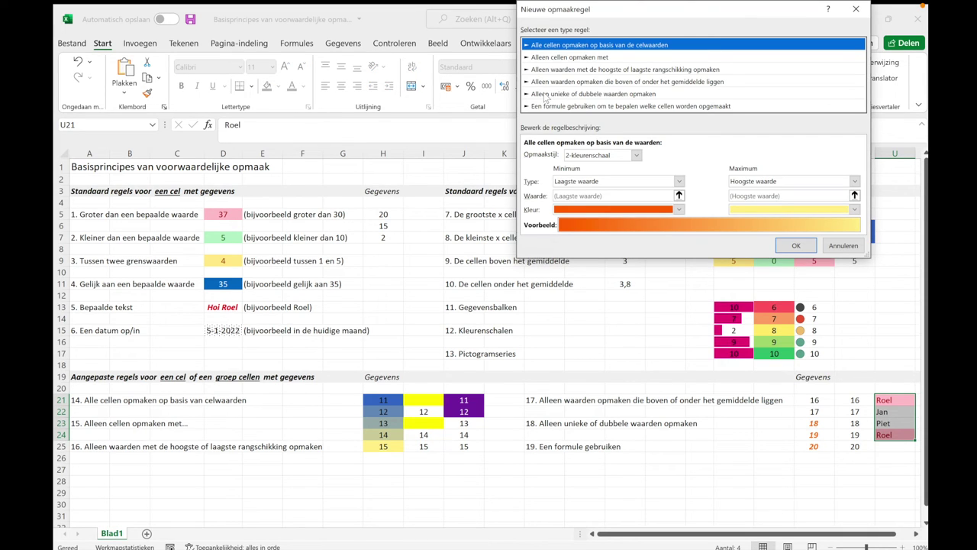
pyautogui.click(544, 94)
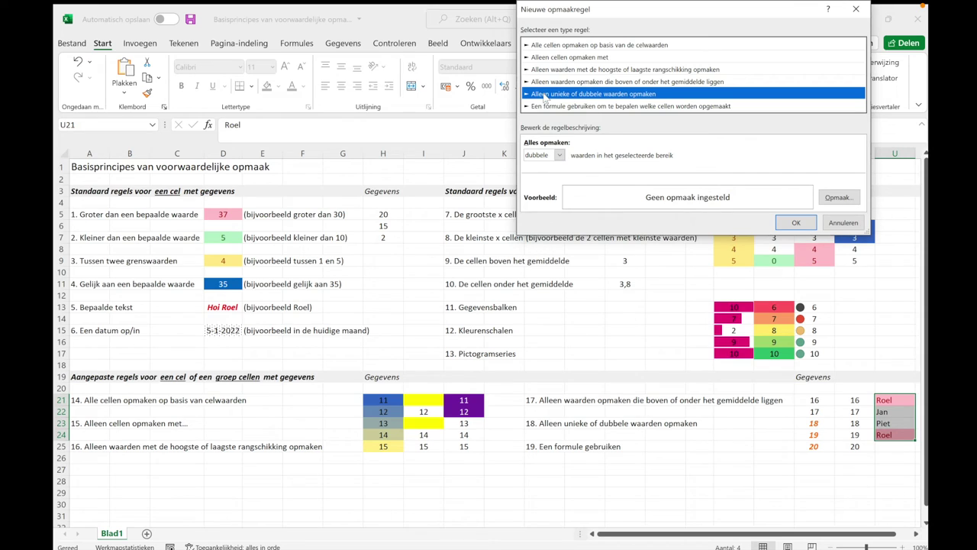
pyautogui.click(560, 156)
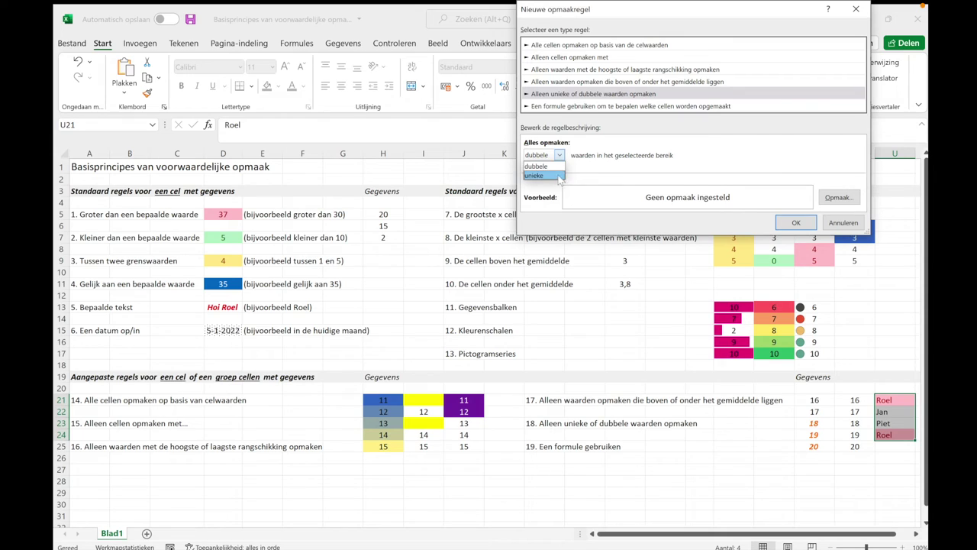
pyautogui.click(592, 158)
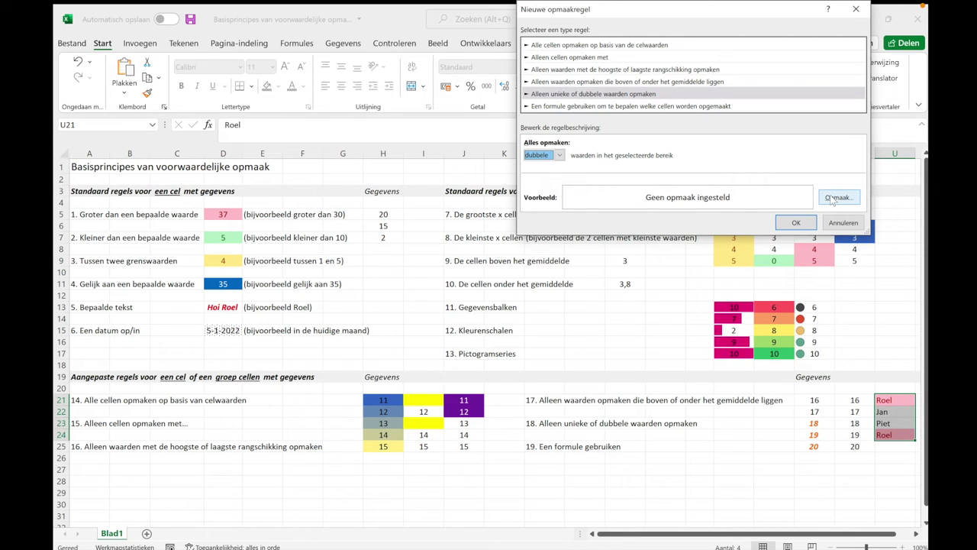
pyautogui.click(795, 223)
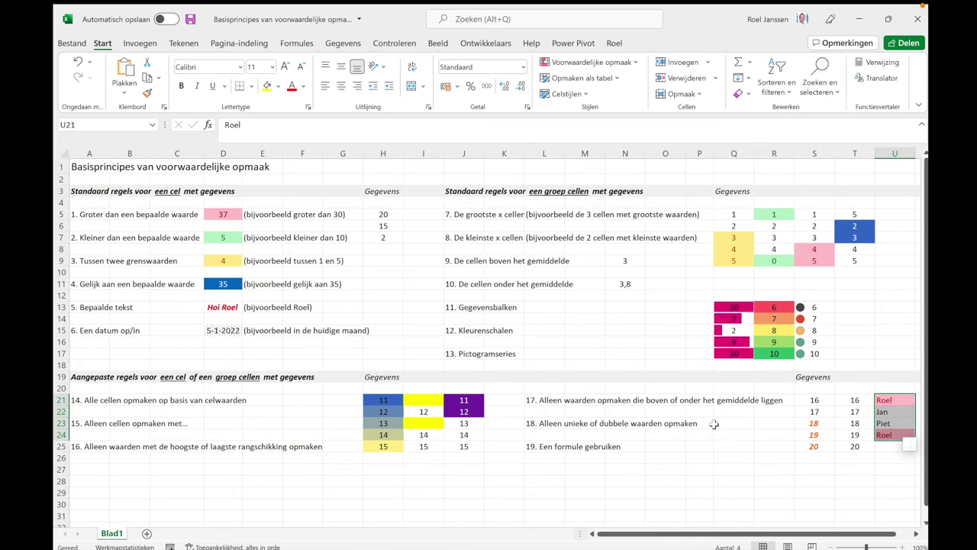
pyautogui.click(539, 449)
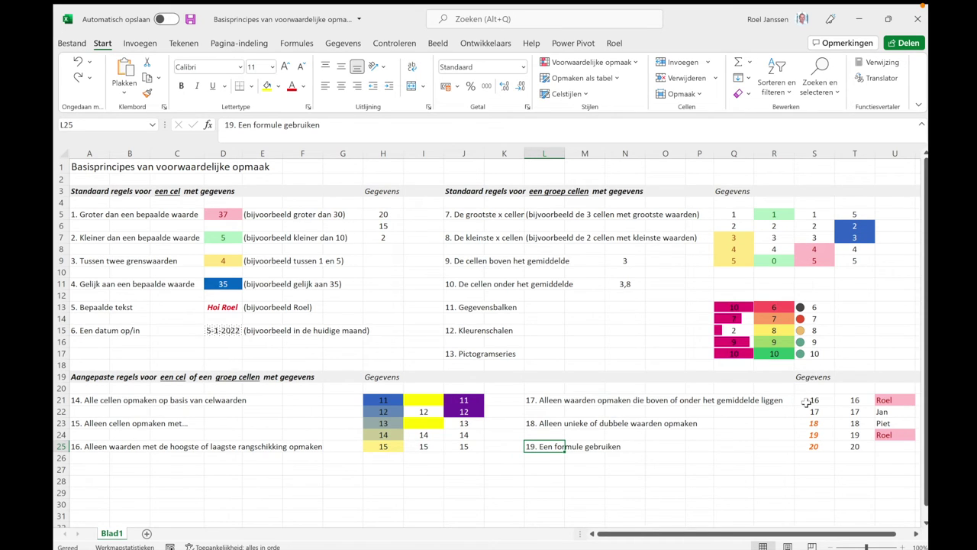
# Insert the sum of T21:T25 (90) into T26 with Quick Analysis, then reselect T21:T25
pyautogui.moveTo(846, 400); pyautogui.dragTo(854, 446)
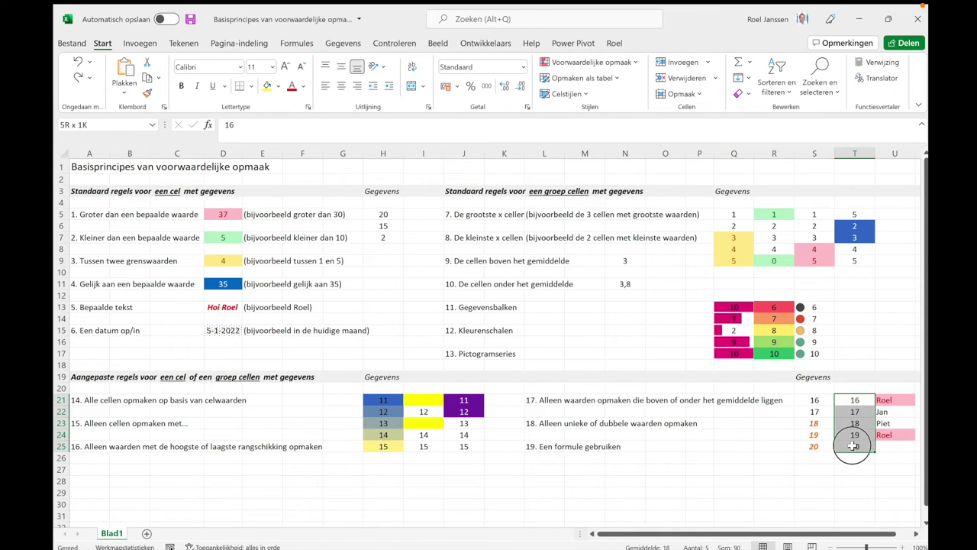
pyautogui.click(738, 61)
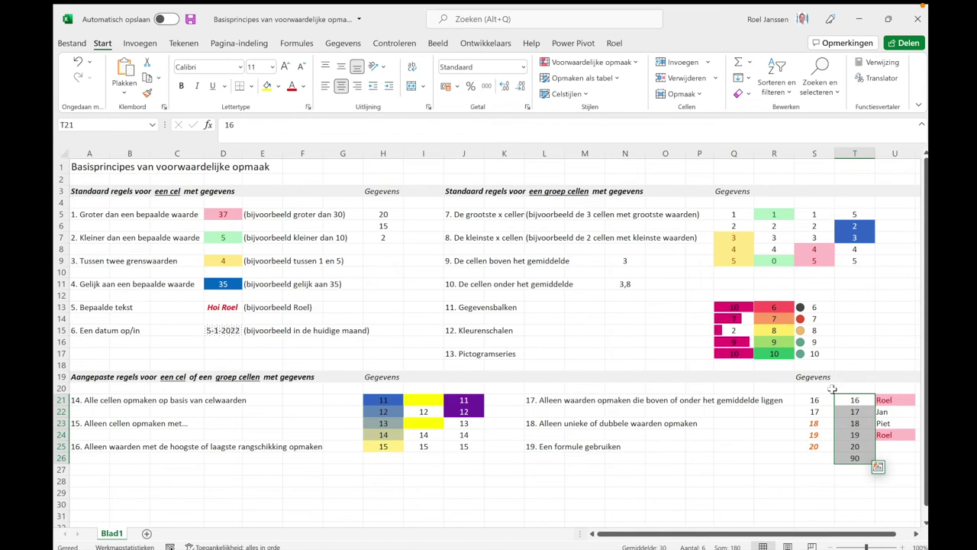
pyautogui.click(853, 480)
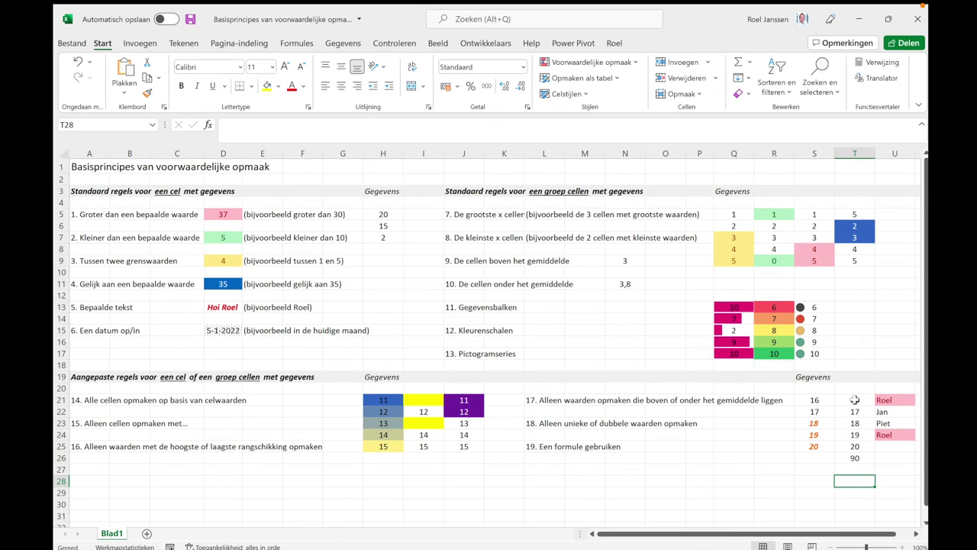
pyautogui.moveTo(855, 399); pyautogui.dragTo(853, 445)
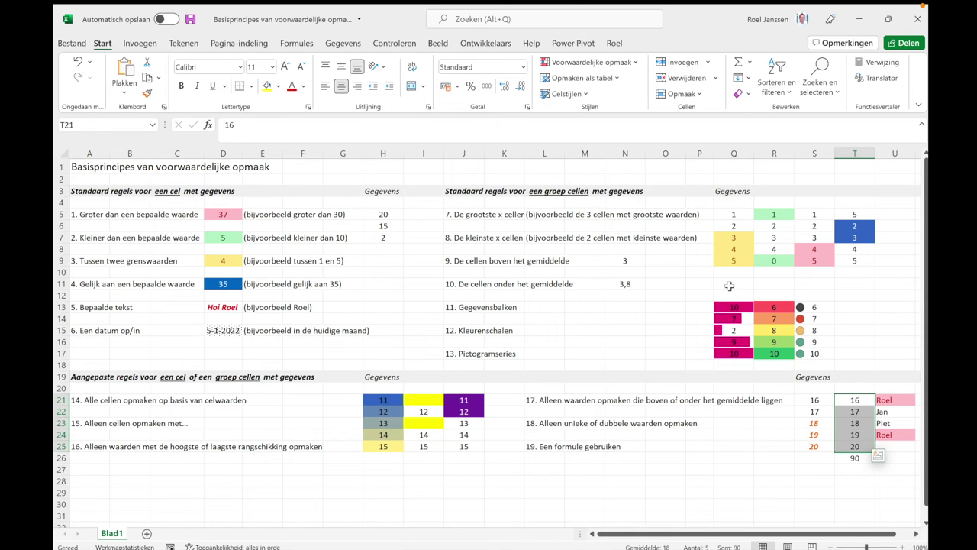
# Start a formula-based conditional formatting rule on T21:T25 with =SOM($T$21:$T$25)<100
pyautogui.click(592, 66)
pyautogui.moveTo(594, 202)
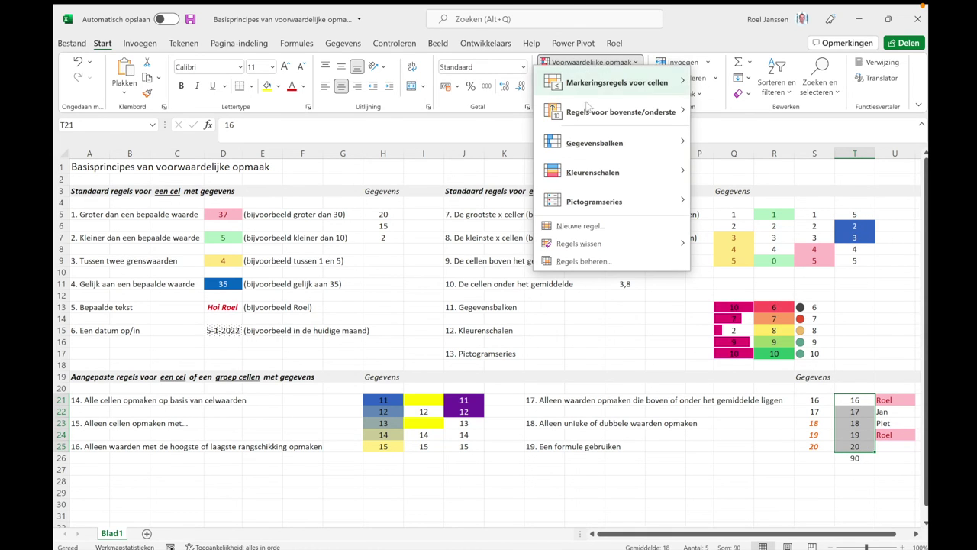
pyautogui.click(581, 227)
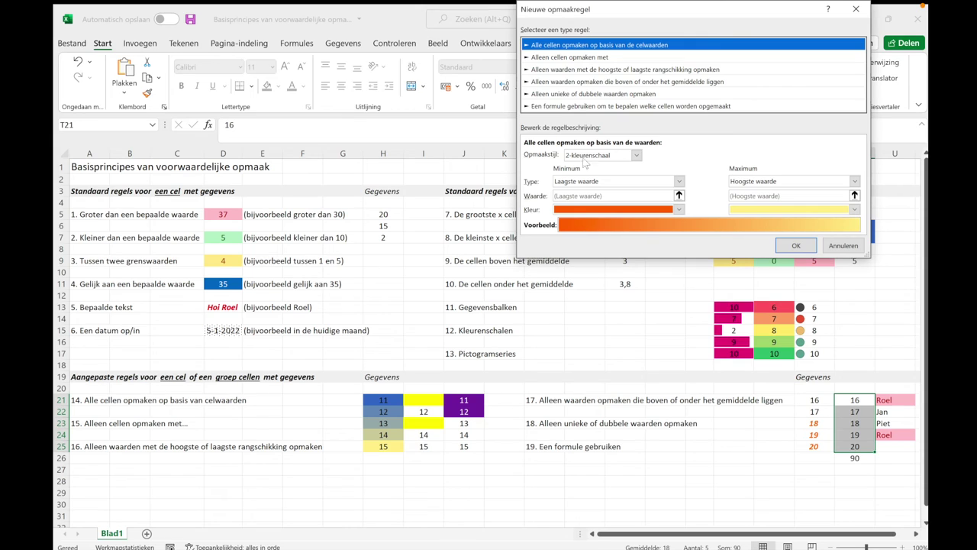
pyautogui.click(564, 107)
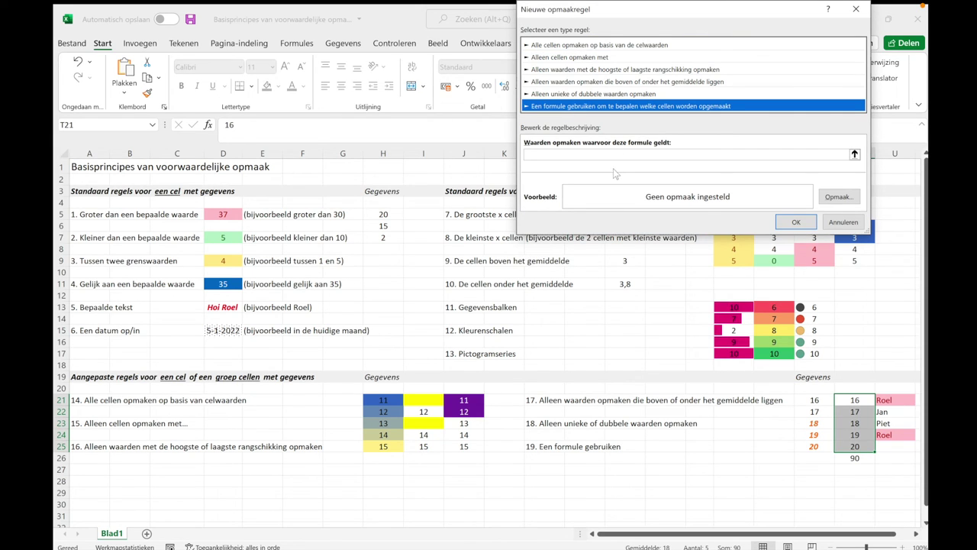
pyautogui.click(574, 155)
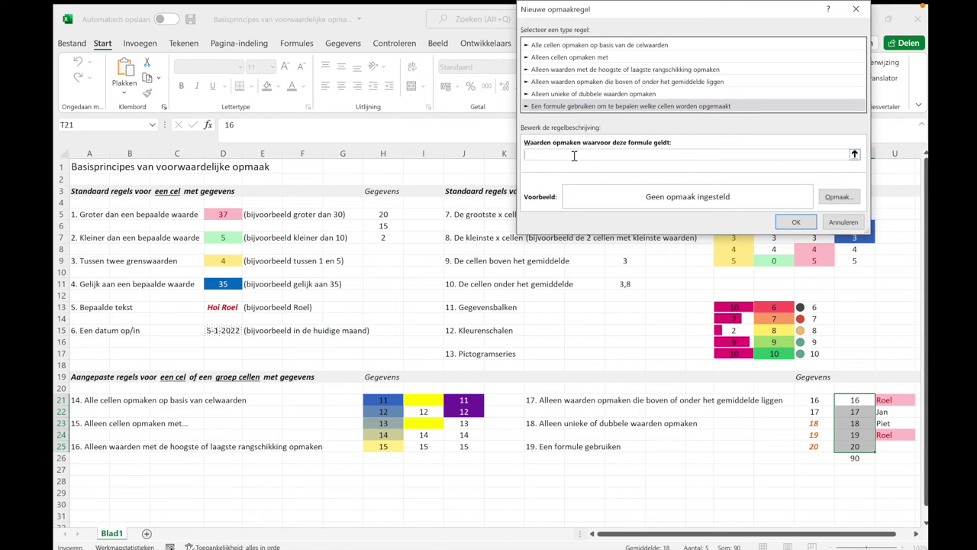
pyautogui.write('=som(')
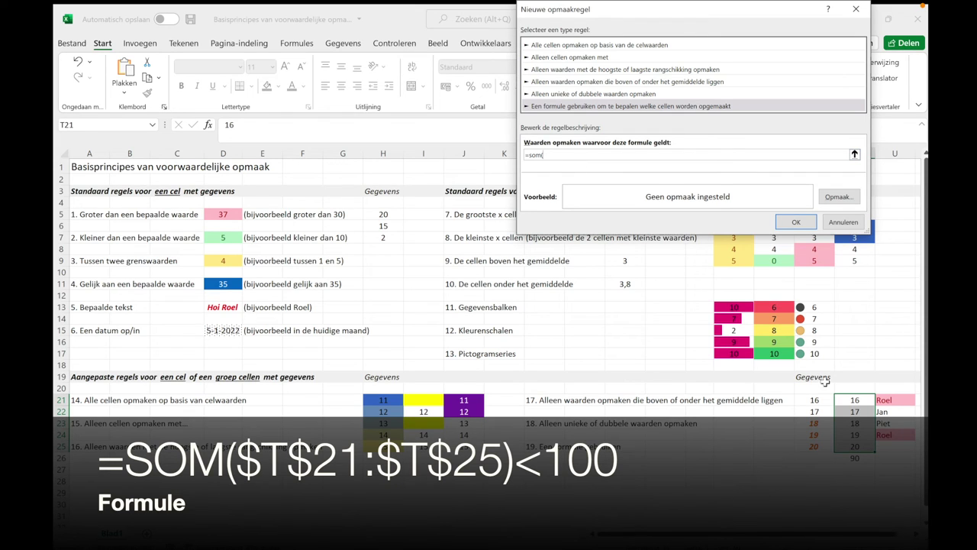
pyautogui.click(847, 399)
pyautogui.moveTo(847, 399); pyautogui.dragTo(852, 441)
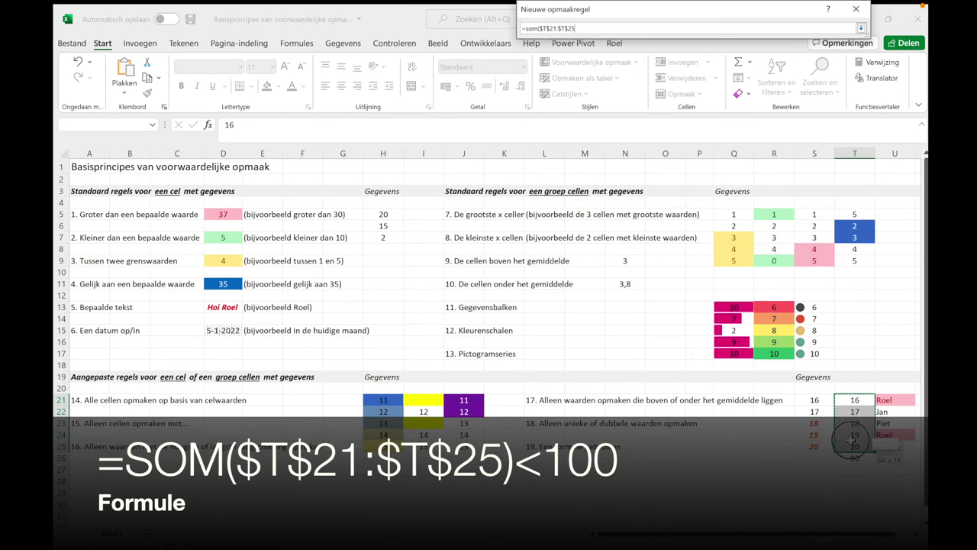
pyautogui.write(')<100')
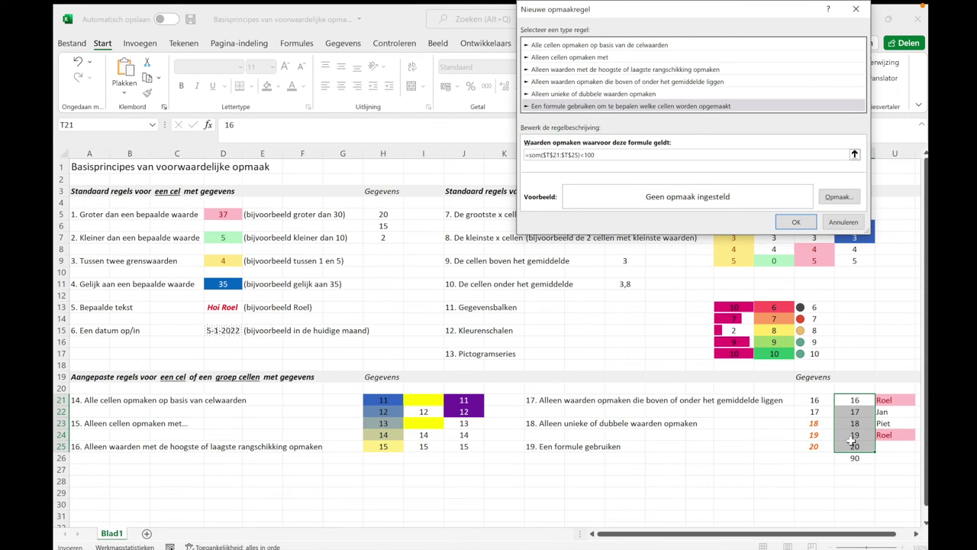
# Give the rule a green font colour and confirm it
pyautogui.click(831, 197)
pyautogui.click(779, 149)
pyautogui.click(764, 300)
pyautogui.click(775, 348)
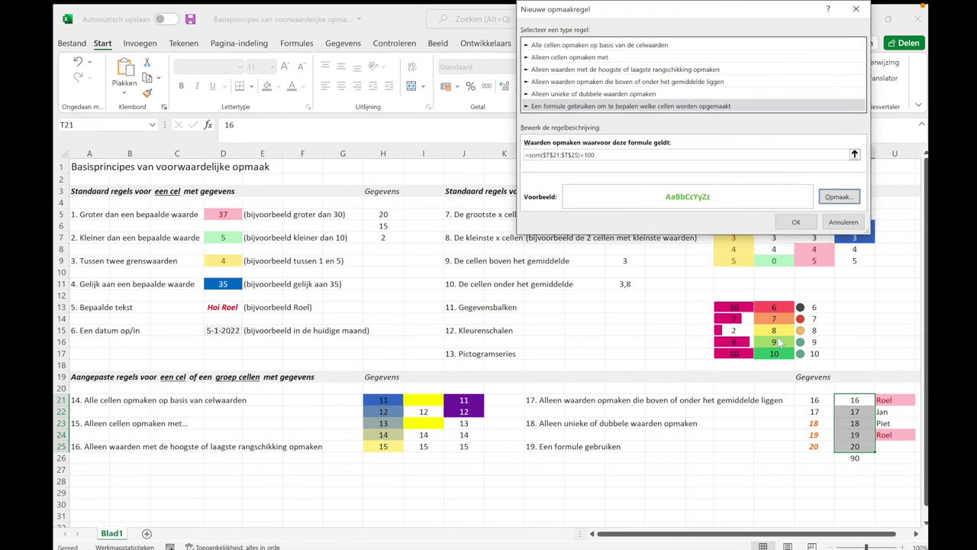
pyautogui.click(796, 221)
pyautogui.click(808, 459)
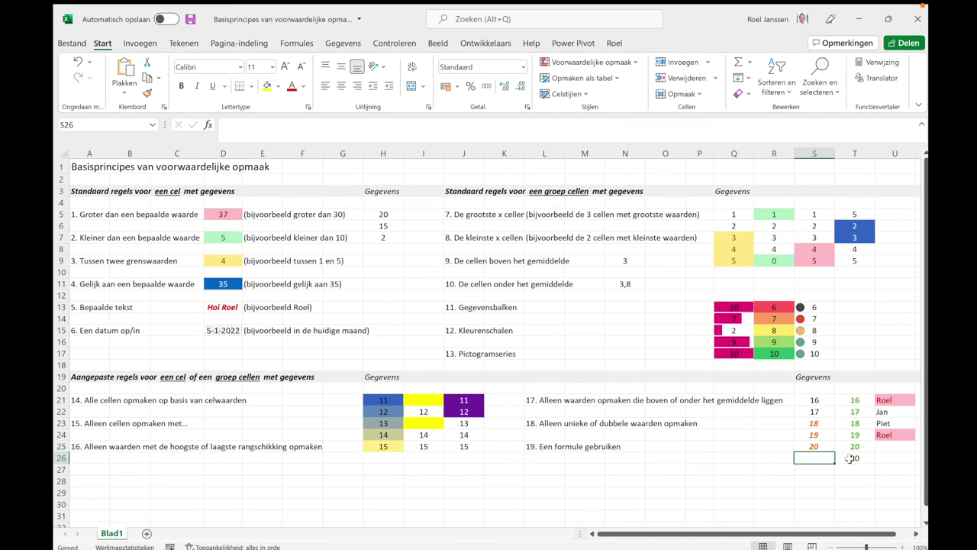
# Enter 35 in T21 to test the sum rule and check the T26 total
pyautogui.click(855, 399)
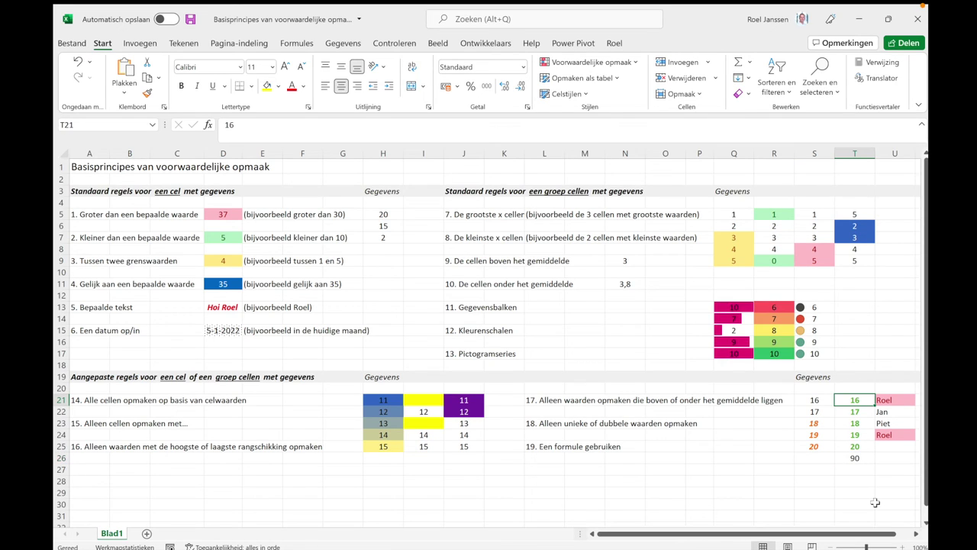
pyautogui.write('35')
pyautogui.press('Return')
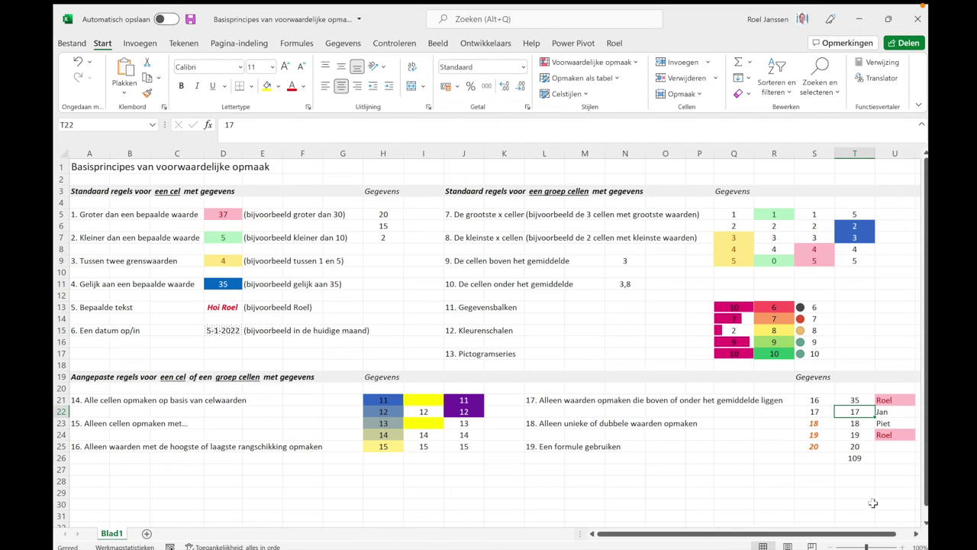
pyautogui.click(859, 458)
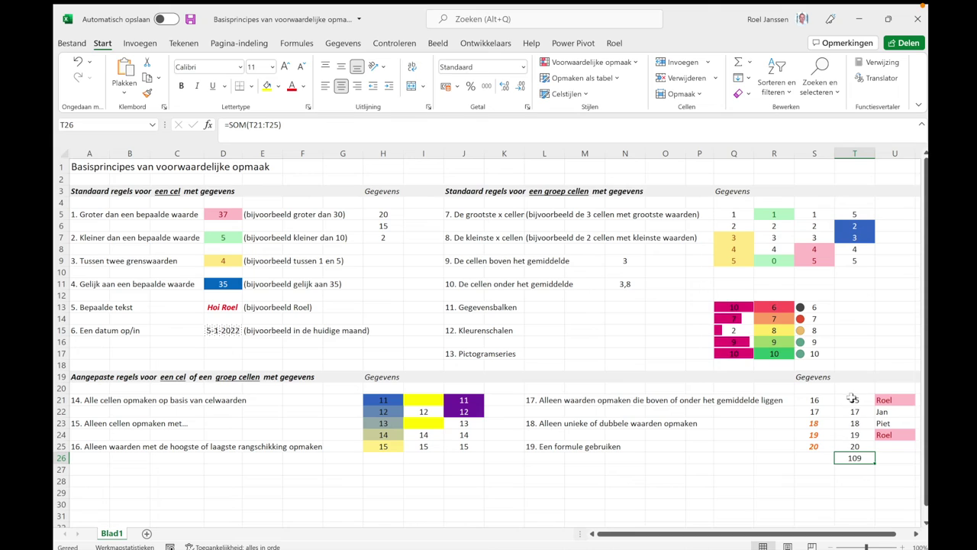
pyautogui.click(803, 488)
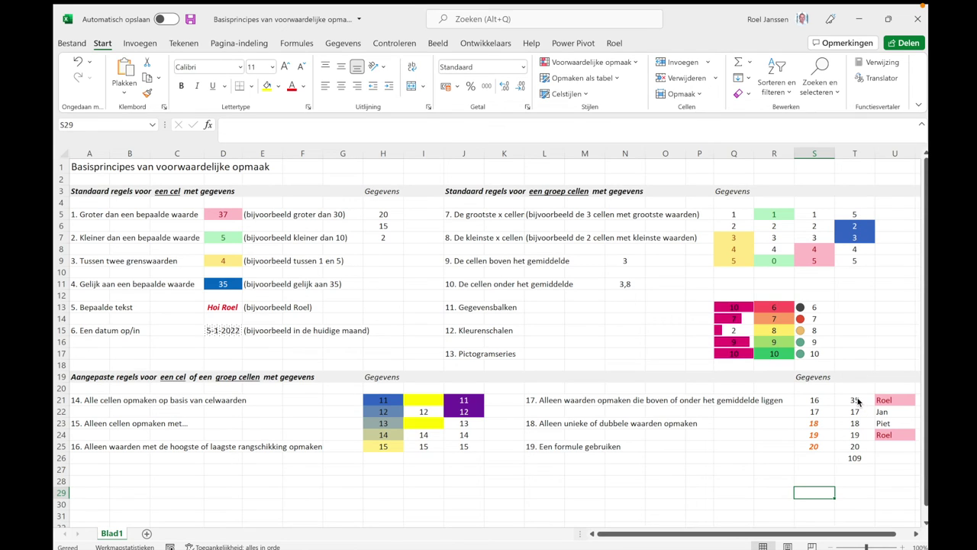
# Clear the conditional formatting rules from T21:T25 and restore T21 to 16
pyautogui.moveTo(857, 400); pyautogui.dragTo(857, 447)
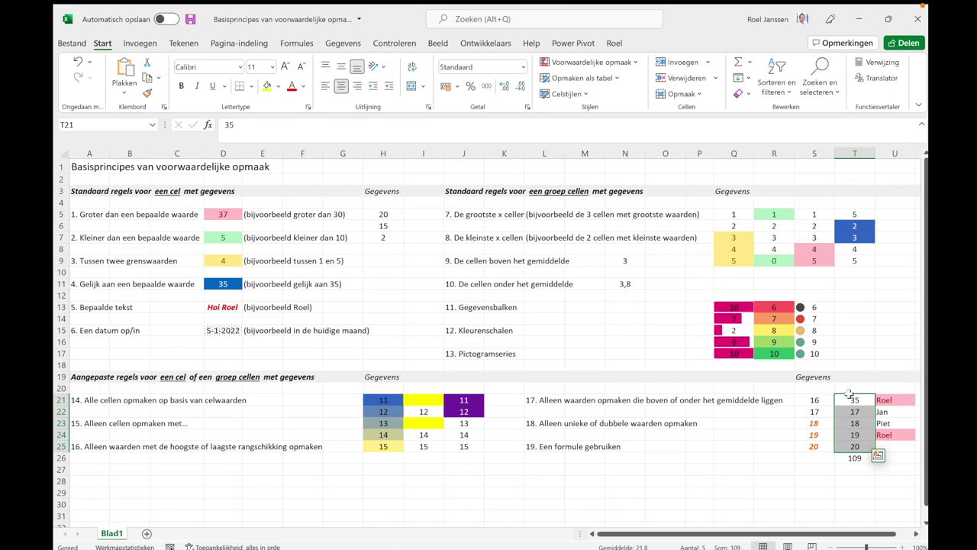
pyautogui.click(594, 64)
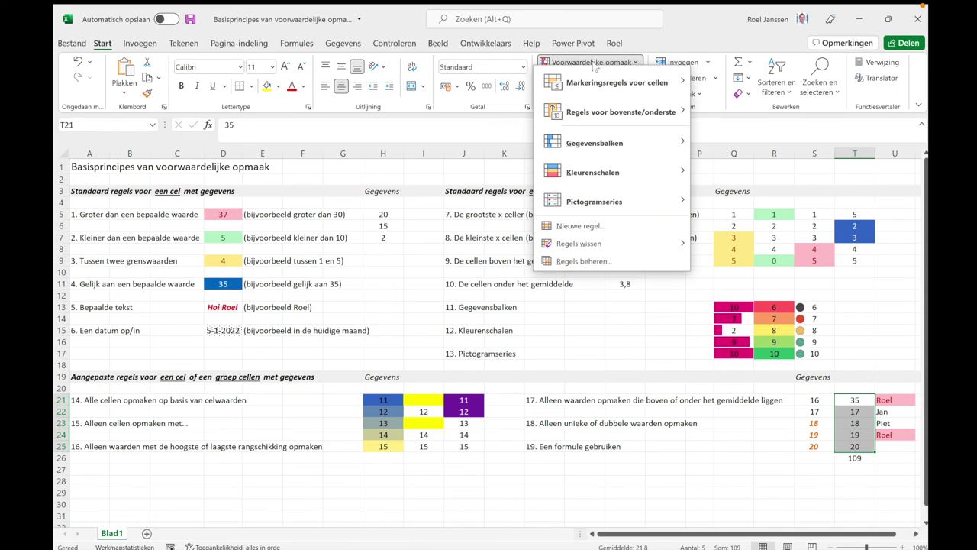
pyautogui.moveTo(581, 244)
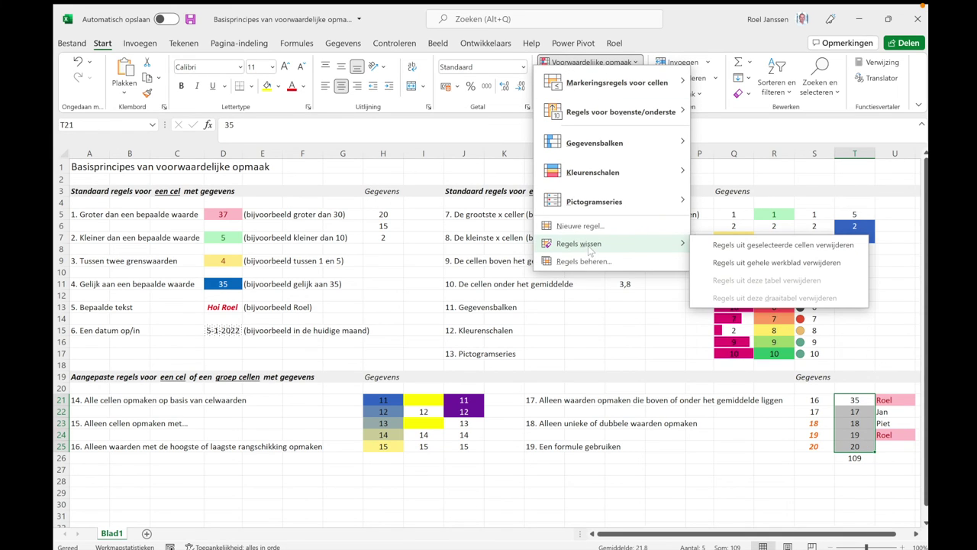
pyautogui.click(784, 245)
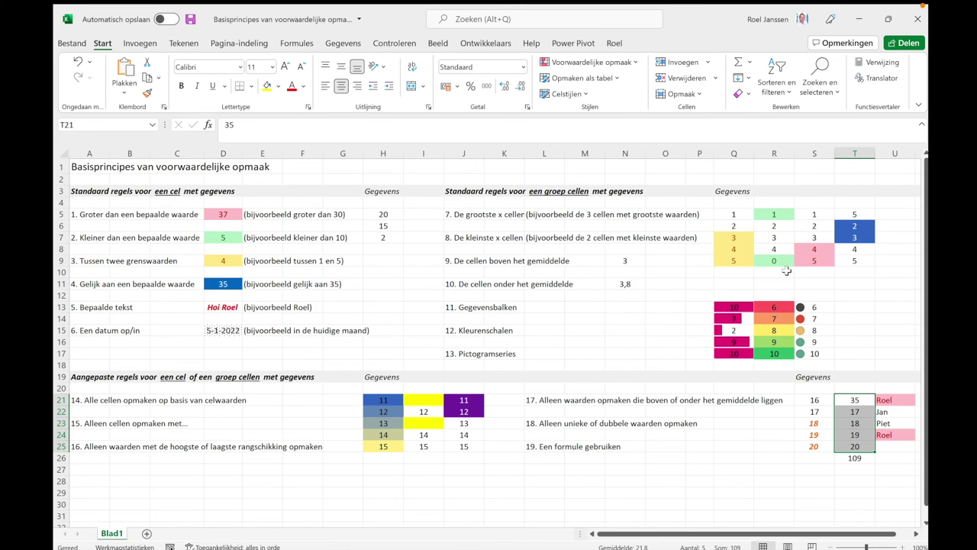
pyautogui.write('16')
pyautogui.press('Return')
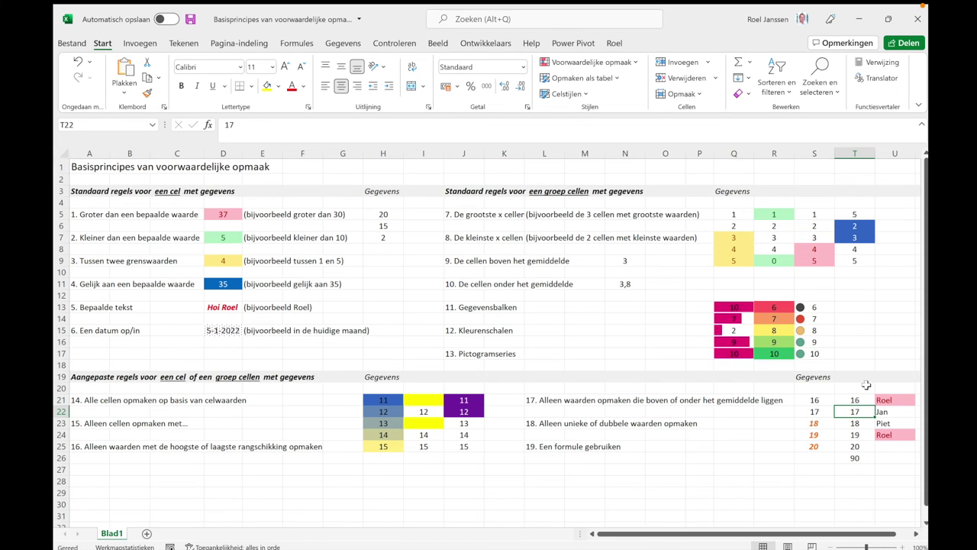
pyautogui.click(828, 458)
# Start a new formula-based conditional formatting rule for T21:T25
pyautogui.moveTo(855, 399); pyautogui.dragTo(855, 447)
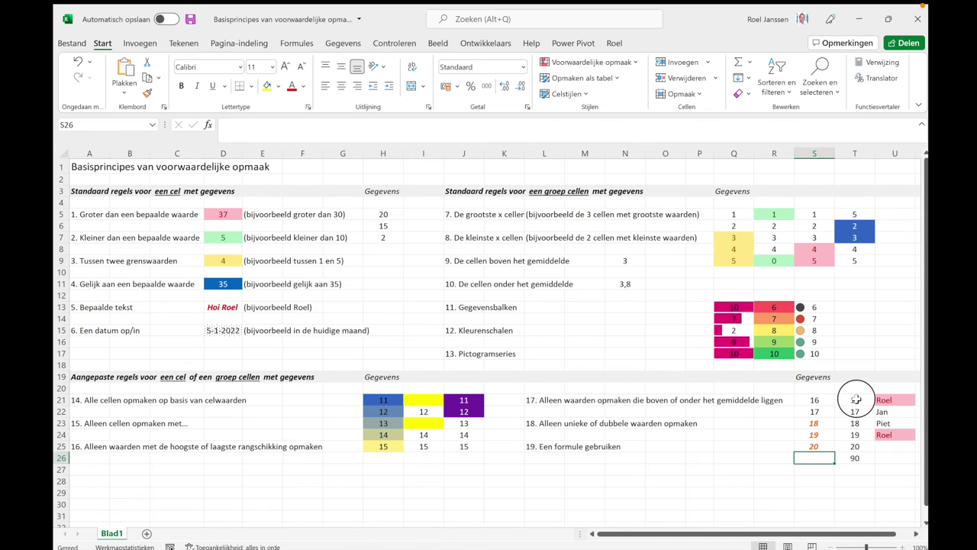
pyautogui.click(588, 61)
pyautogui.click(581, 228)
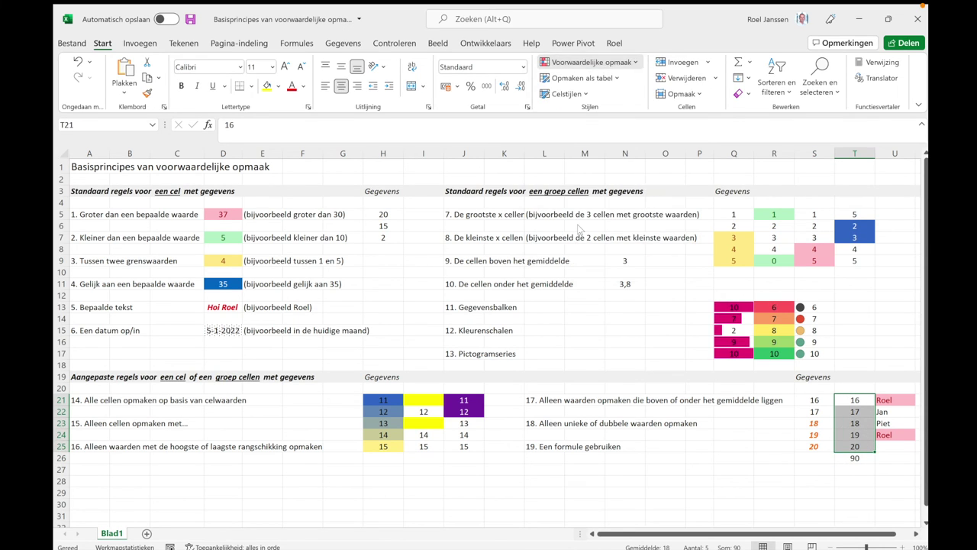
pyautogui.click(565, 107)
pyautogui.click(560, 154)
# Enter the rule formula =$T$26<100 and apply it with green text
pyautogui.write('=')
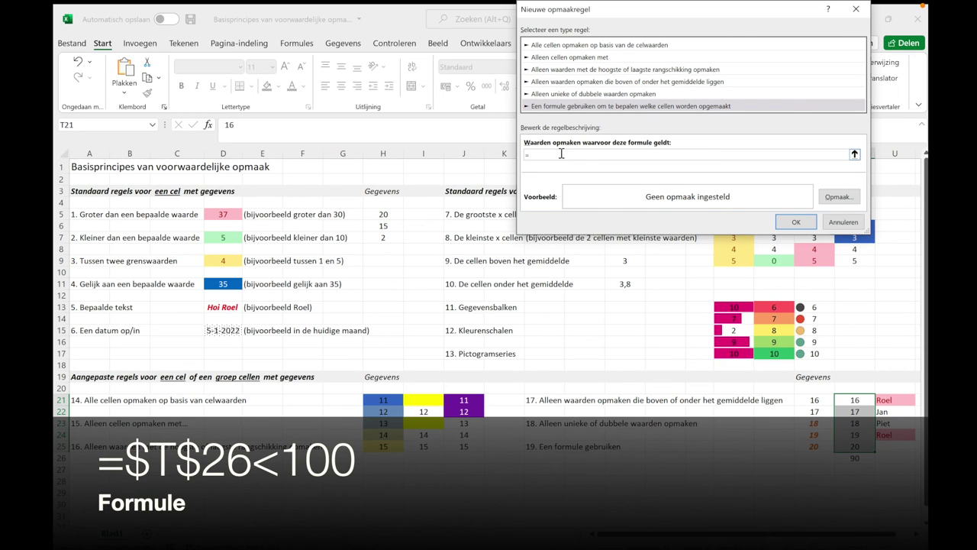
pyautogui.click(856, 458)
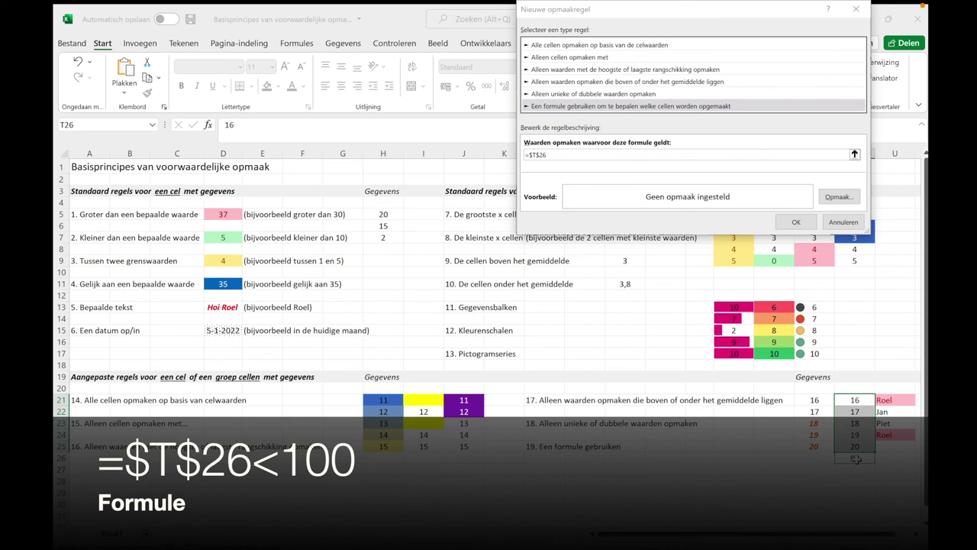
pyautogui.click(571, 154)
pyautogui.write('100')
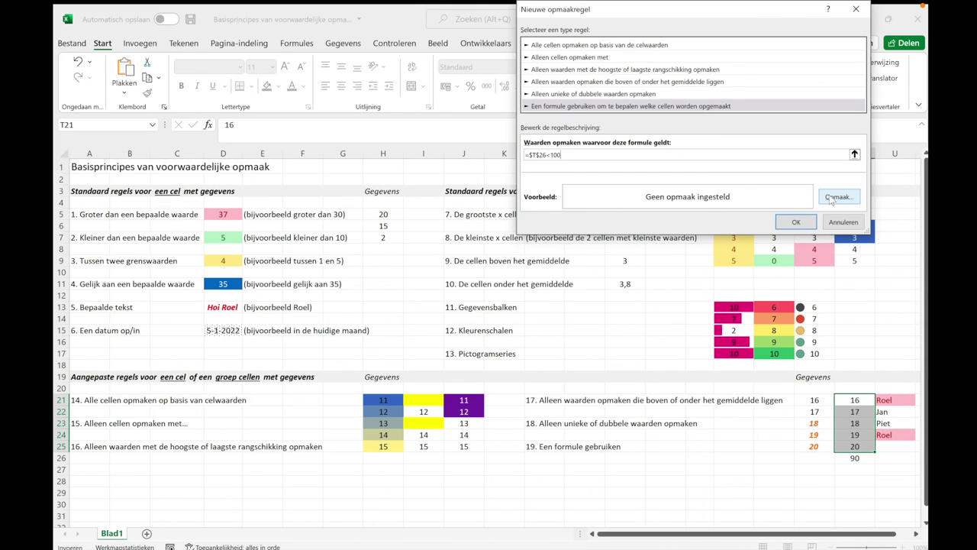
pyautogui.click(796, 222)
pyautogui.click(817, 458)
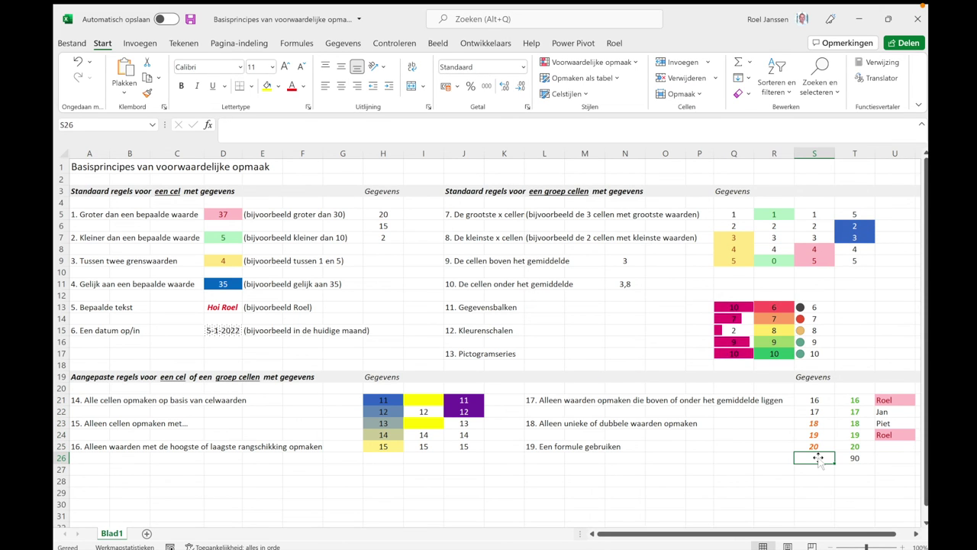
pyautogui.click(856, 400)
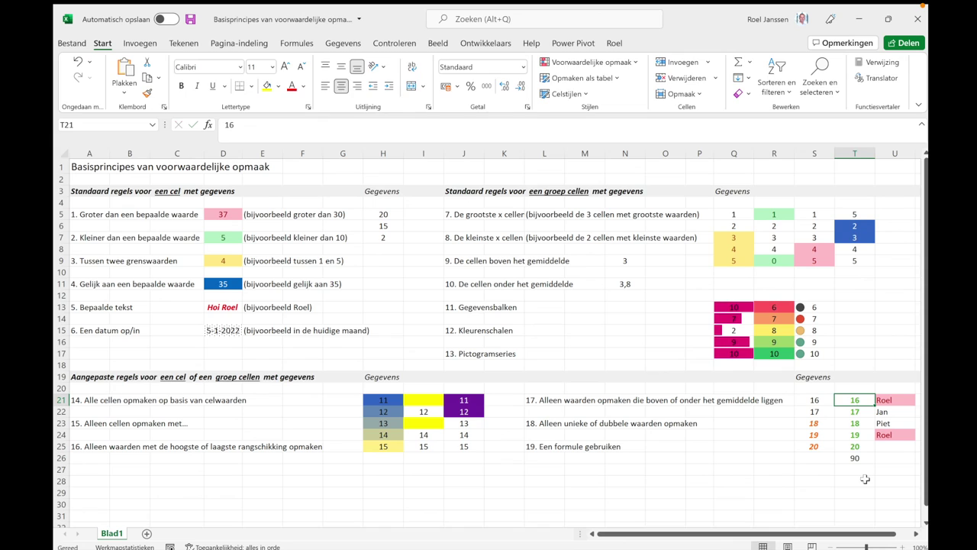
# Change T21 to 35, raising the T26 total to 109 so the green text disappears
pyautogui.write('35')
pyautogui.press('Return')
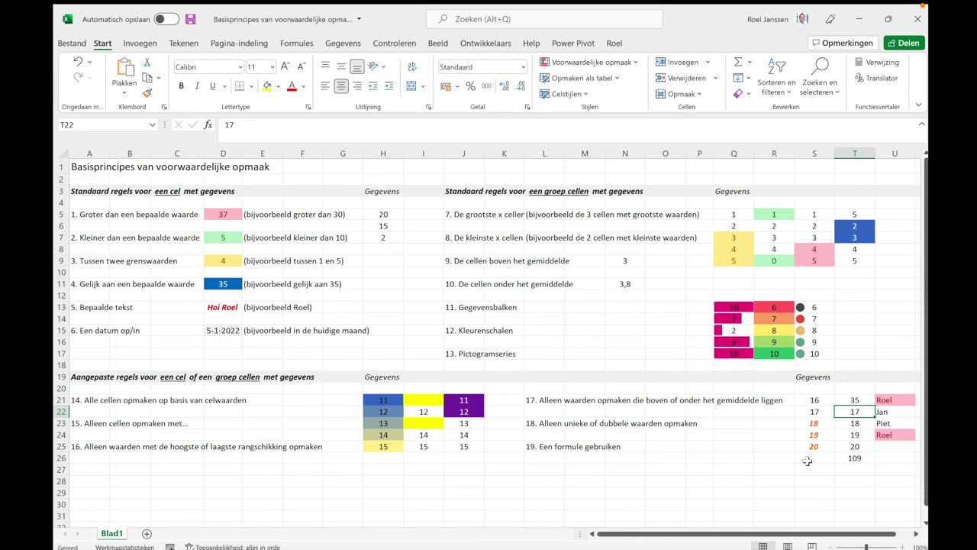
pyautogui.click(810, 458)
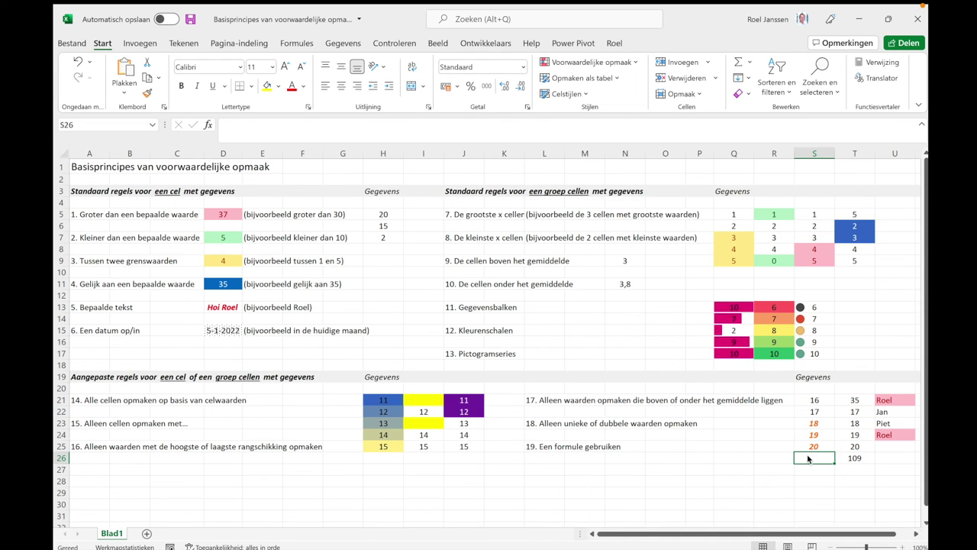
pyautogui.click(601, 69)
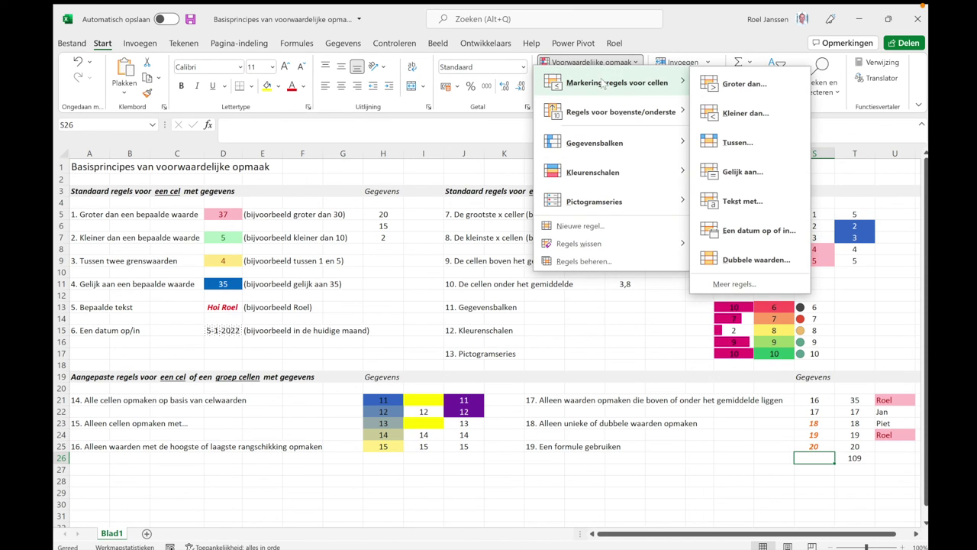
pyautogui.moveTo(615, 111)
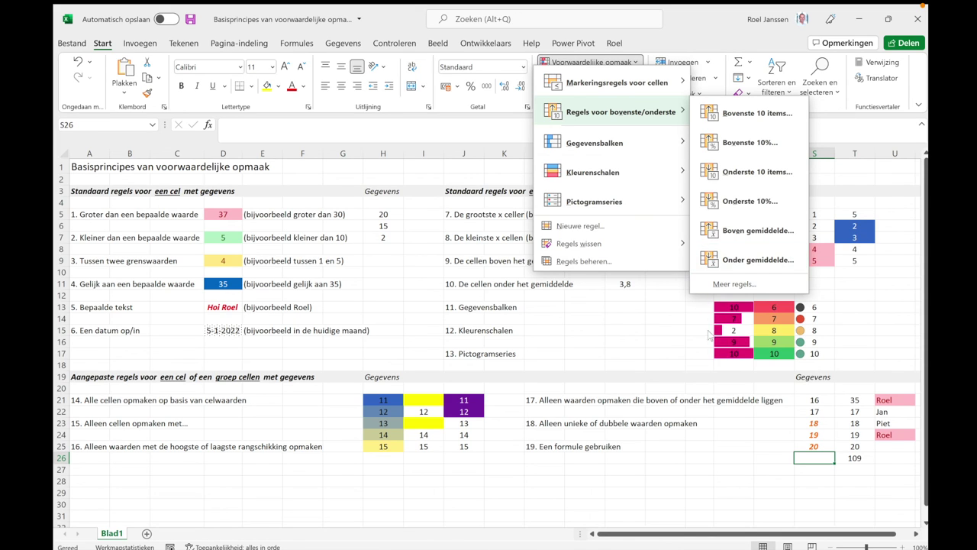
pyautogui.click(659, 329)
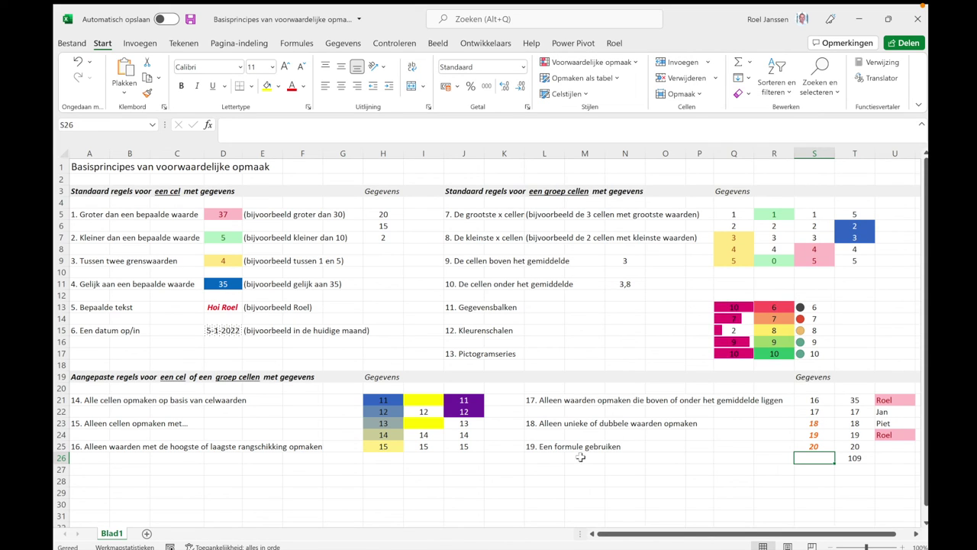
pyautogui.click(590, 62)
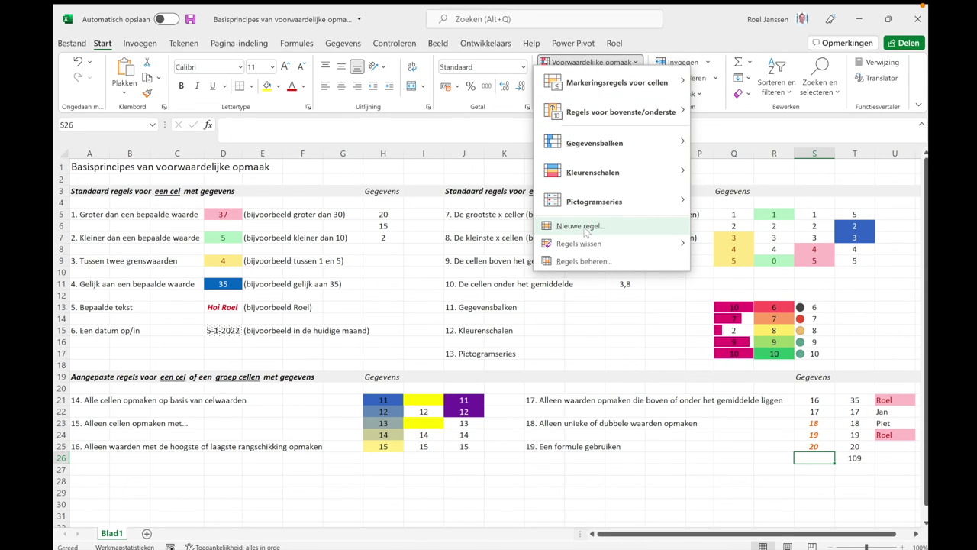
# Start a new rule of type 'Een formule gebruiken om te bepalen welke cellen worden opgemaakt'
pyautogui.click(585, 229)
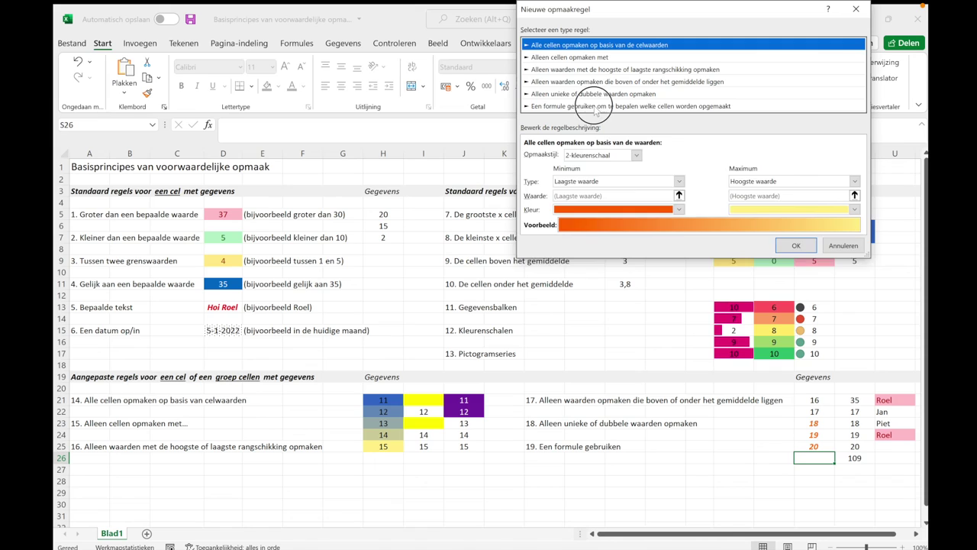
pyautogui.click(595, 107)
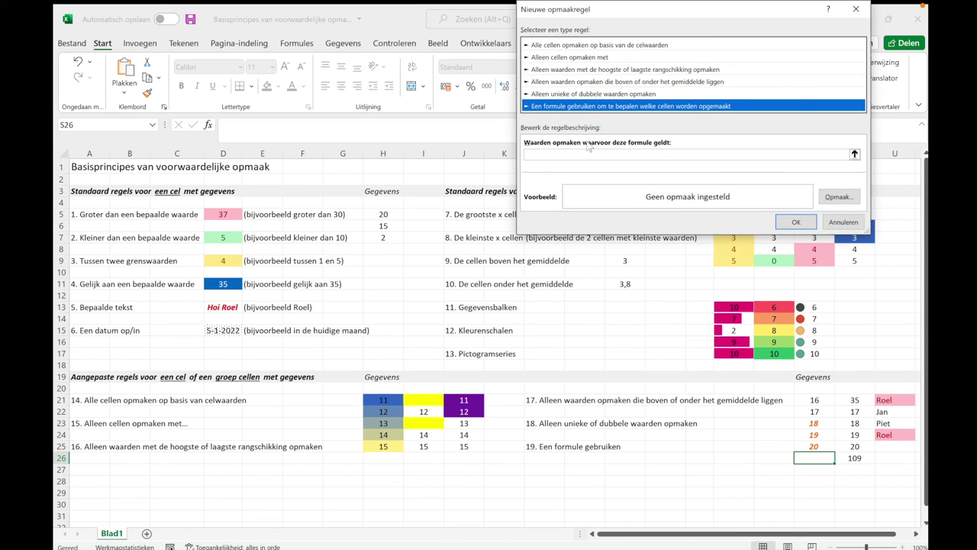